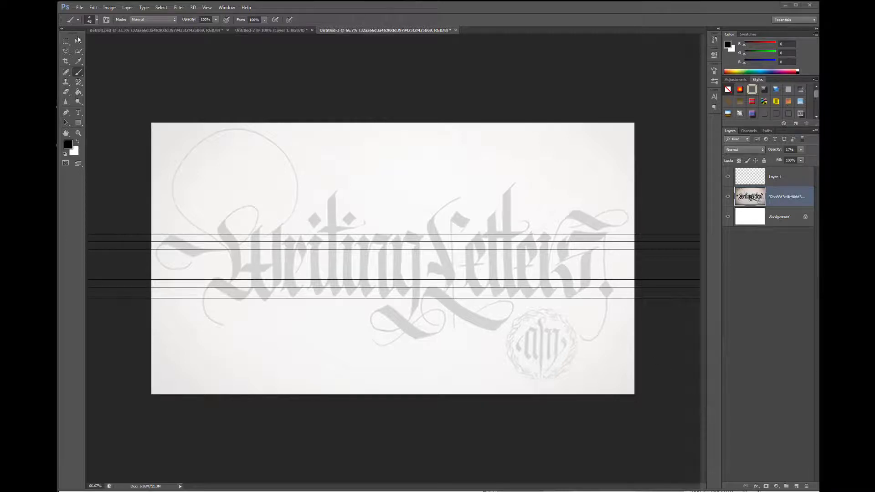
click(78, 41)
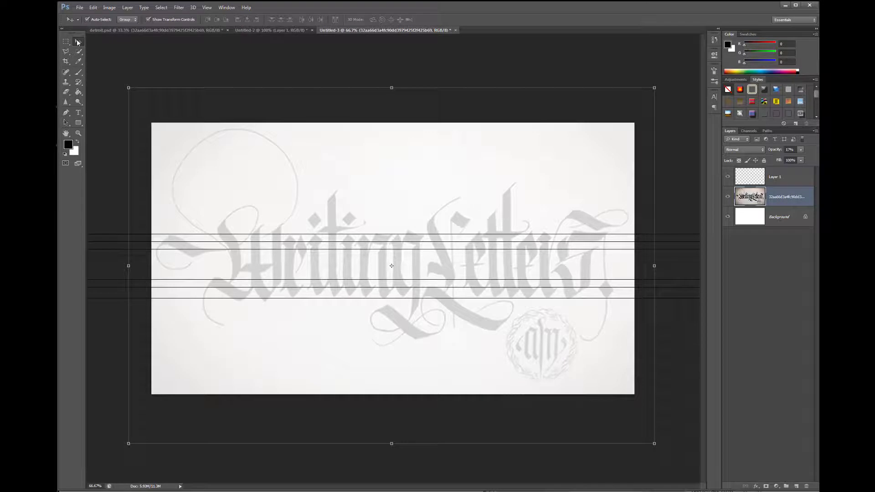
click(78, 74)
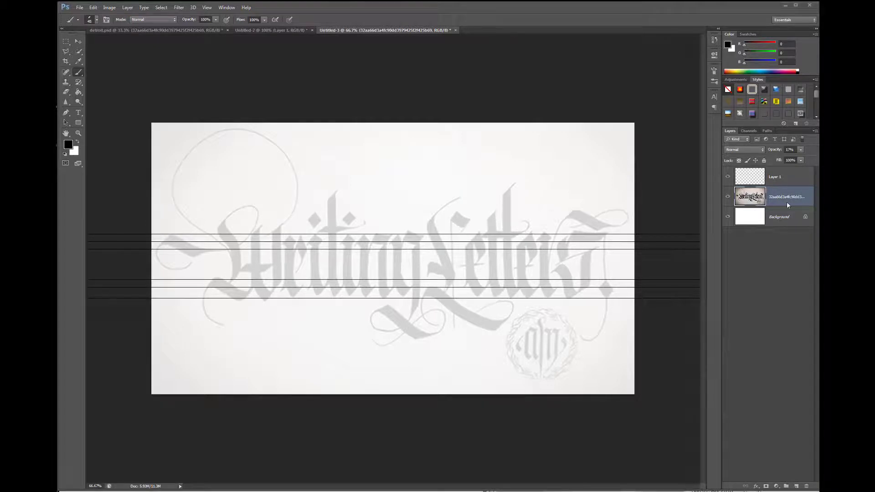
click(786, 178)
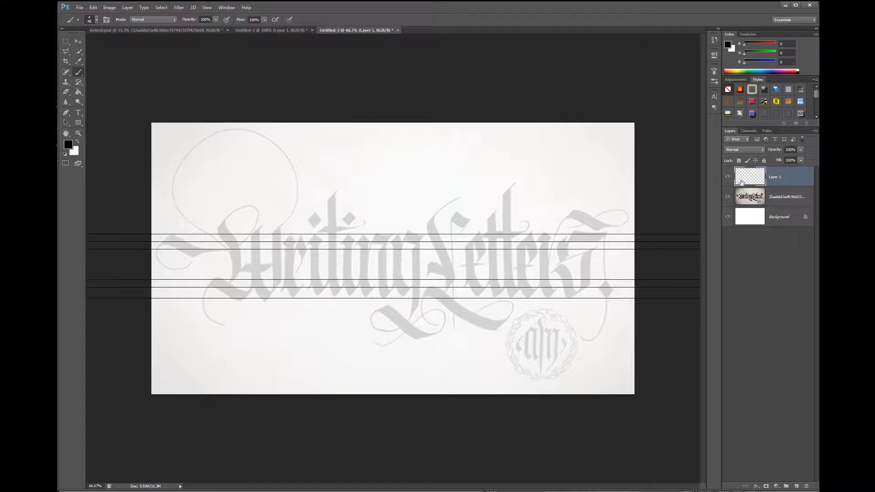
Raise the opacity of the Writing Letters reference layer to 100% to preview it, and fade it back to about 20%.
click(781, 196)
click(799, 150)
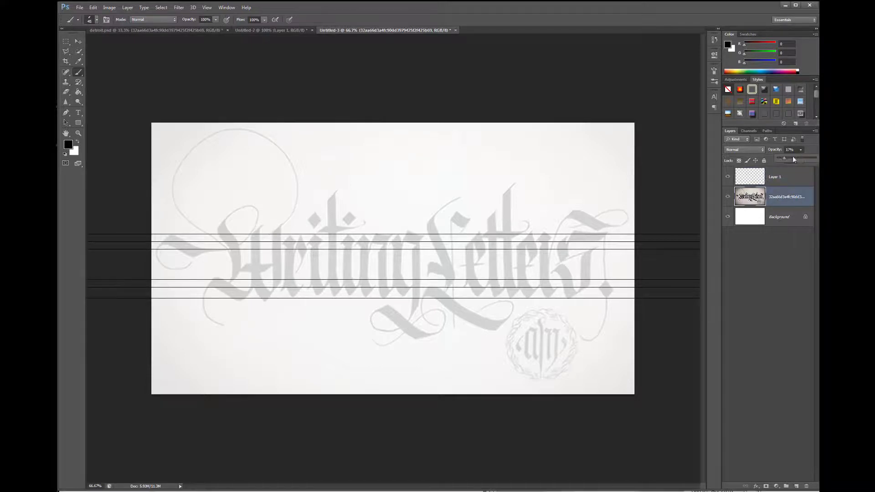
drag(794, 157, 816, 157)
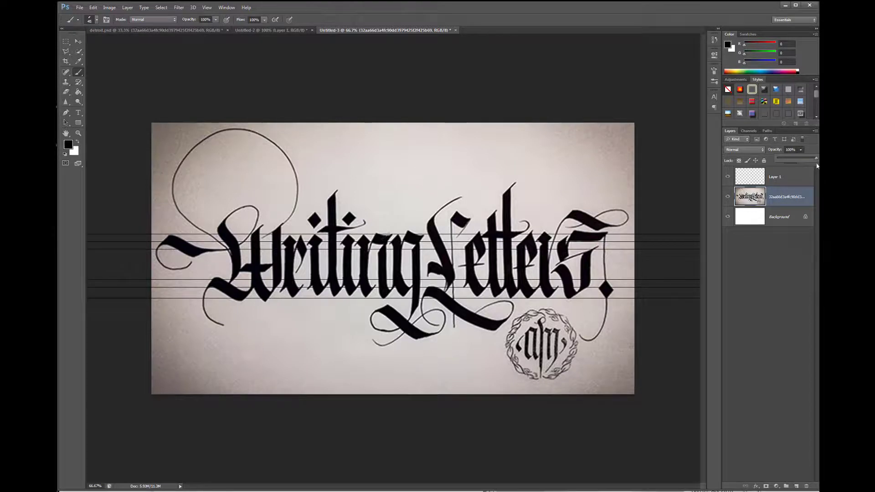
drag(814, 159, 786, 163)
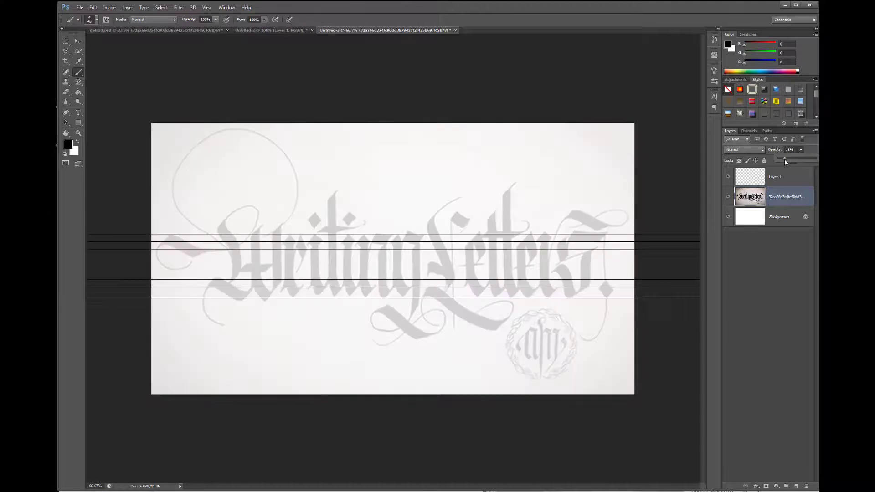
drag(785, 162, 786, 161)
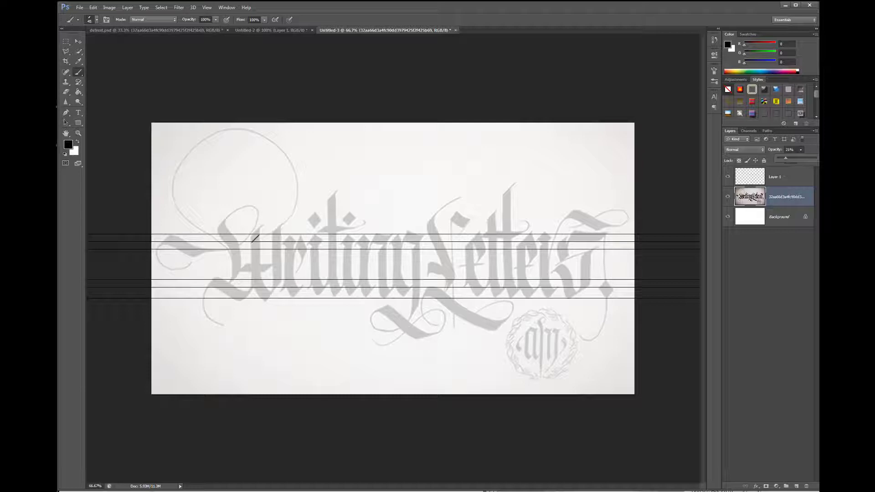
Activate Layer 1 and stamp a single 45 px angled brush mark at the upper end of the W's first stem.
click(776, 182)
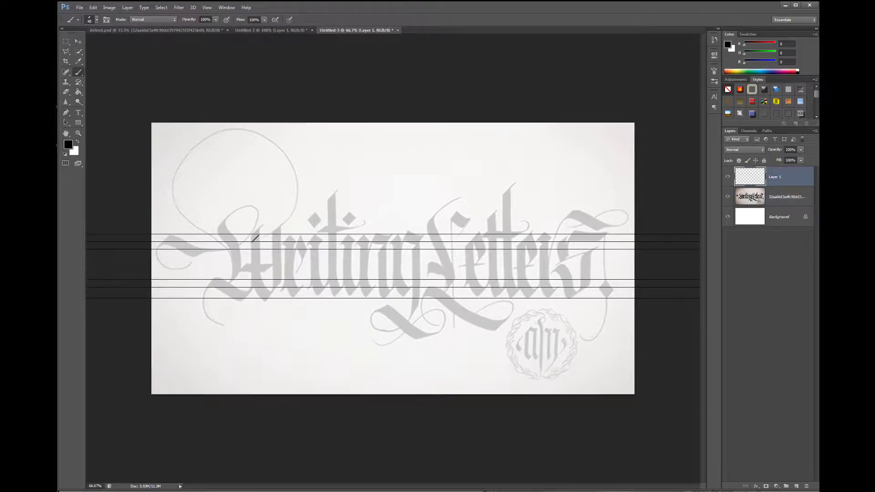
scroll(296, 256, up, 4)
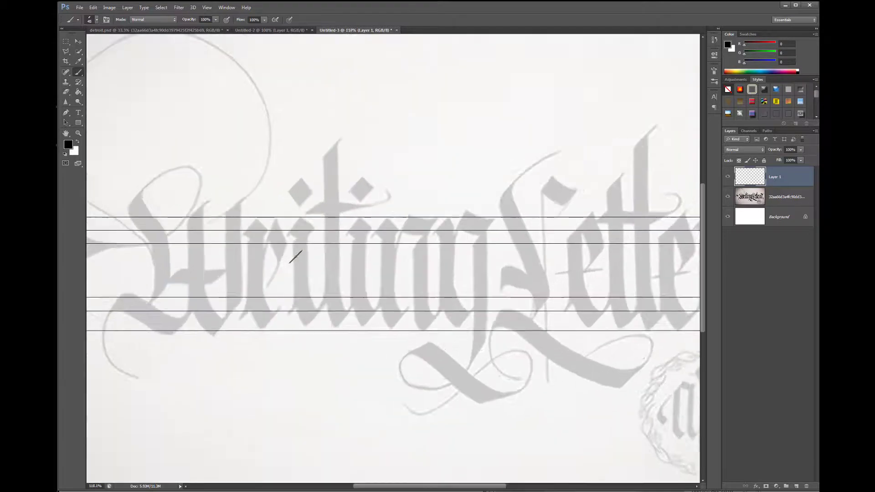
drag(478, 488, 447, 488)
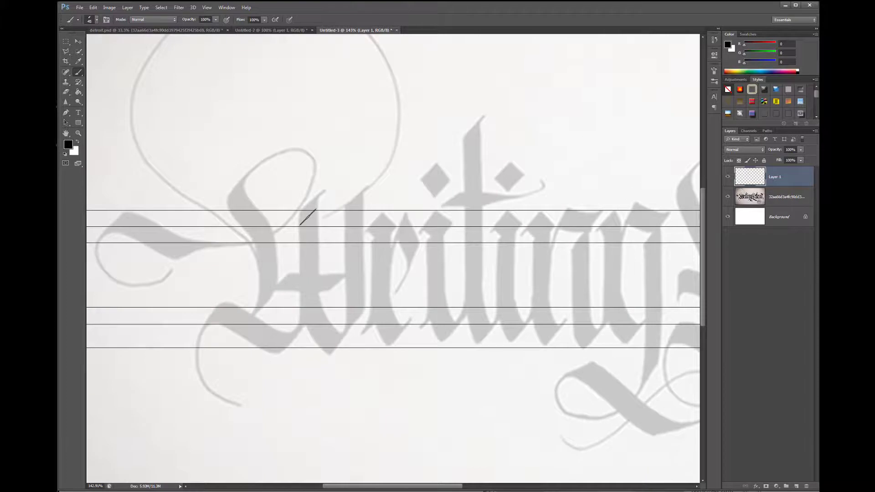
click(308, 217)
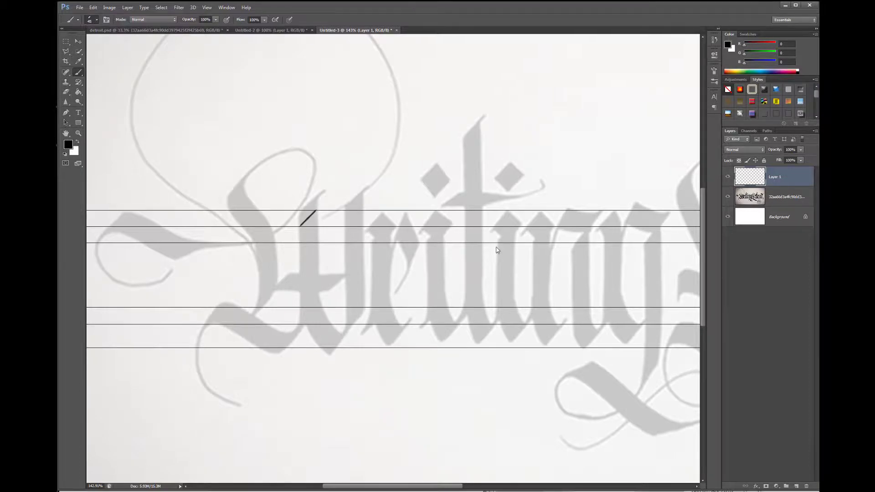
Browse the brush presets around the 45 px angled calligraphy tip and open its brush tip shape settings.
click(97, 20)
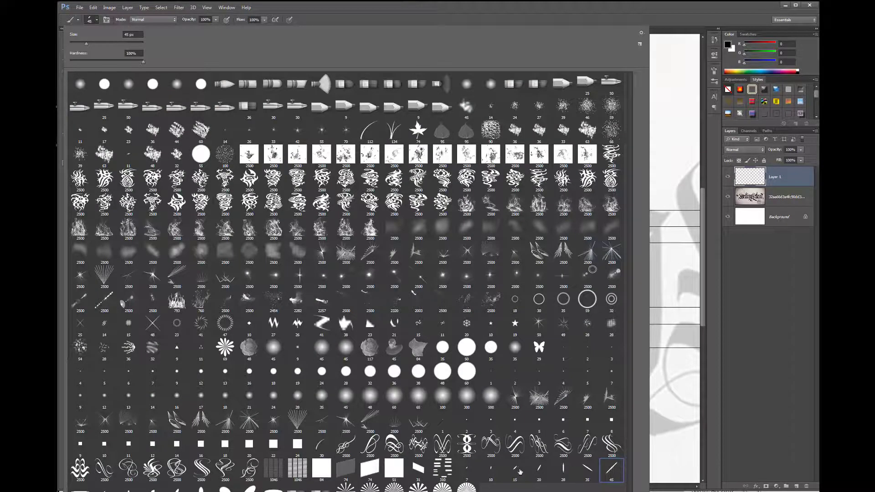
scroll(558, 411, down, 3)
scroll(558, 411, up, 4)
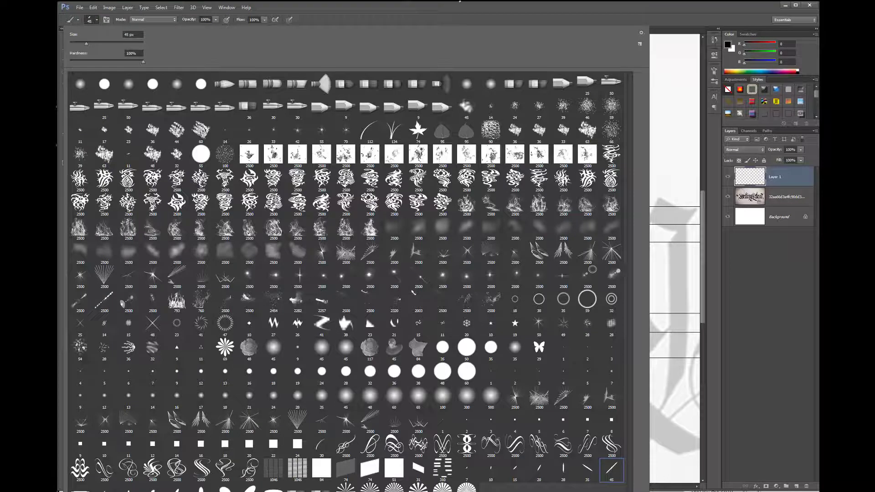
drag(460, 2, 461, 15)
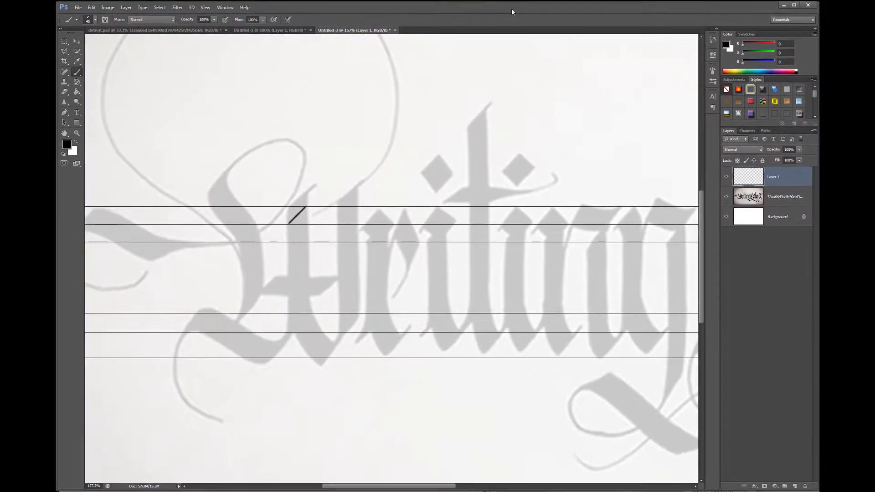
click(95, 19)
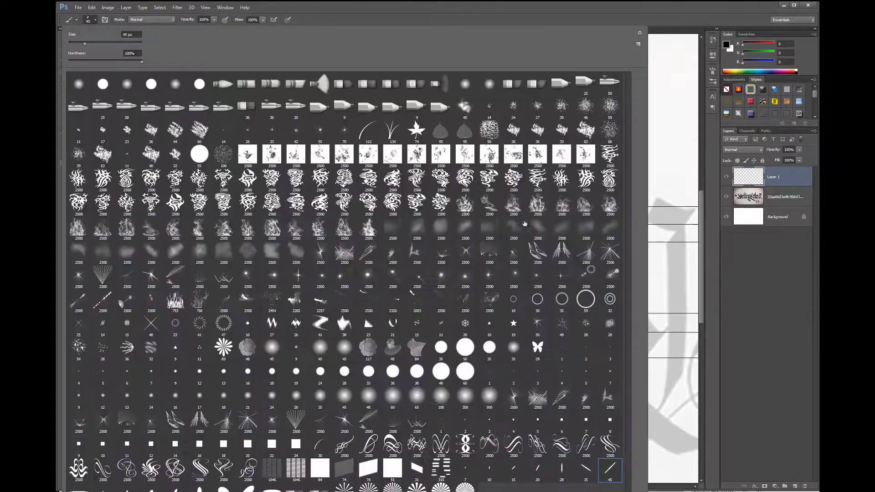
drag(701, 234, 704, 272)
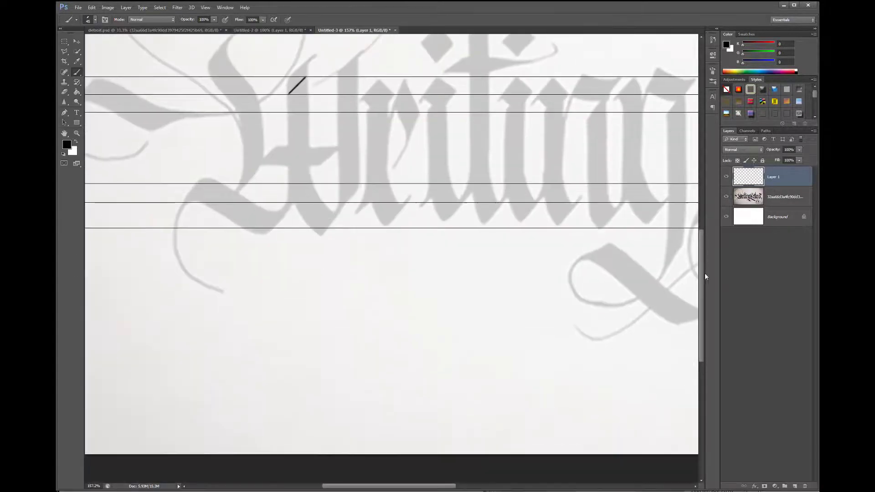
click(96, 20)
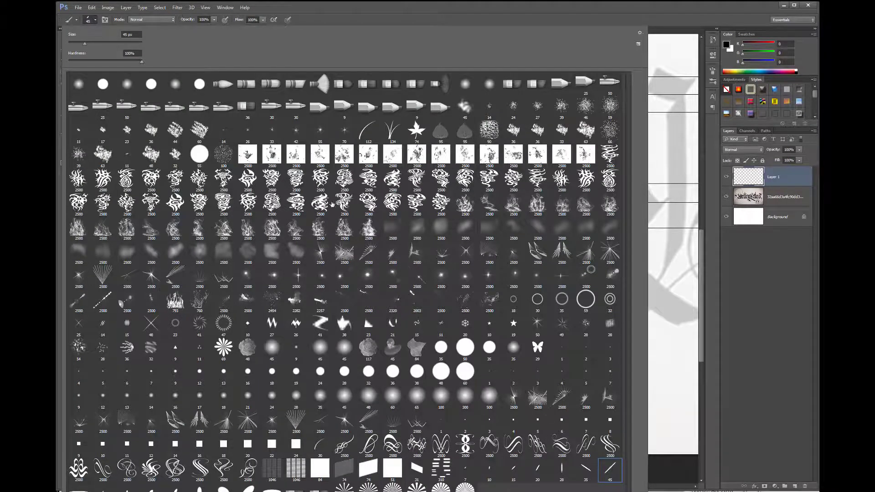
click(105, 20)
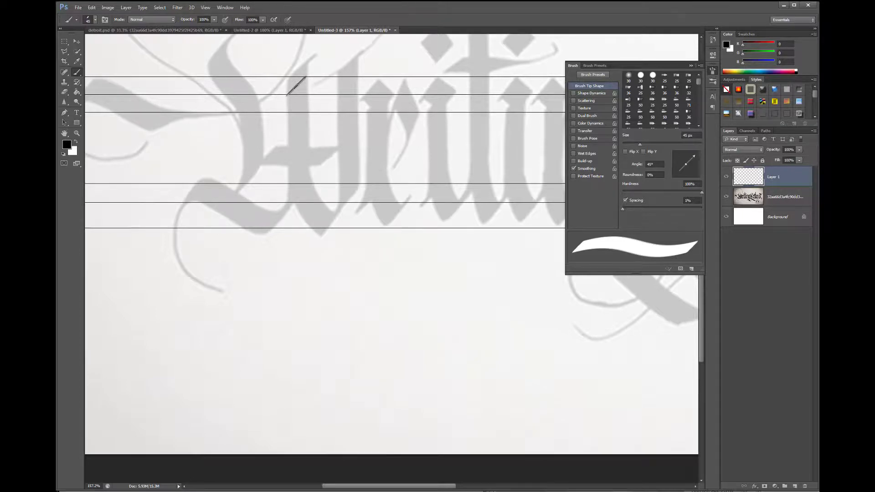
drag(296, 86, 295, 197)
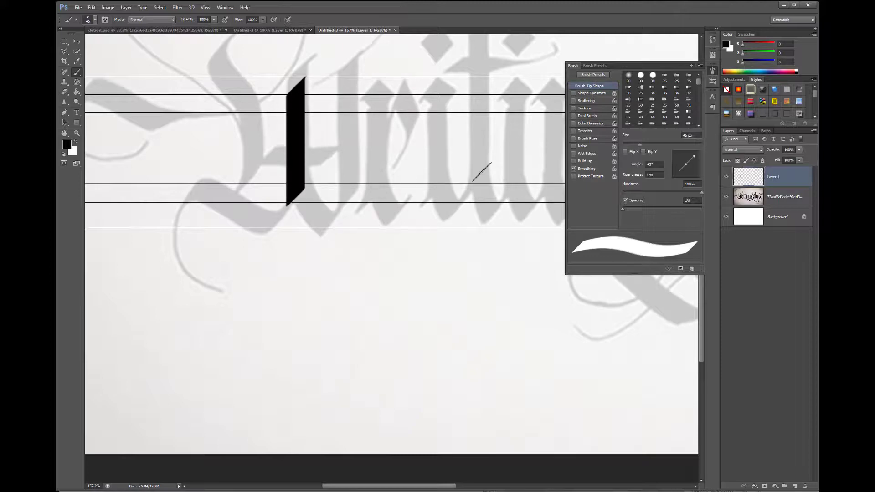
click(92, 7)
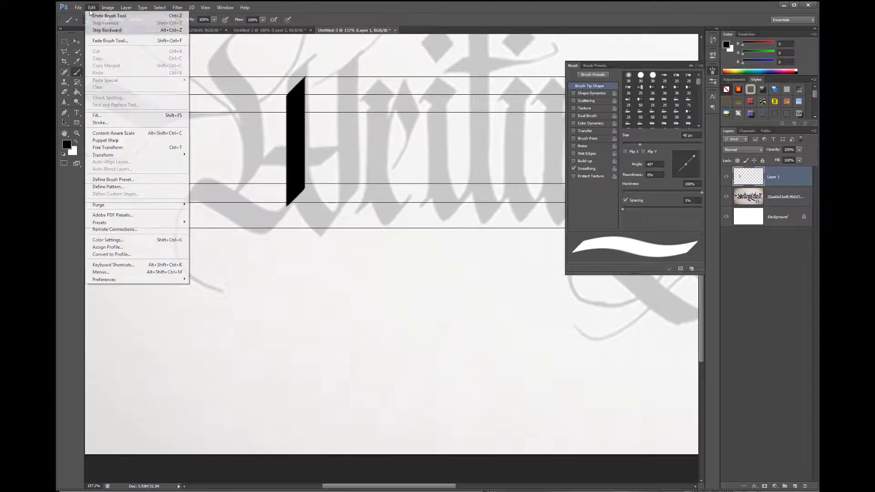
click(102, 29)
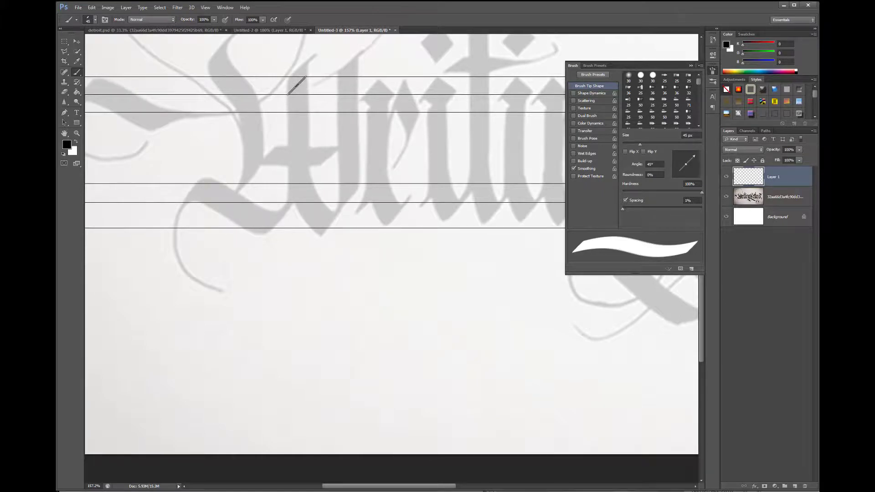
Paint the W's two vertical stems over the reference with the 45 px angled brush, extending their upper ends above the highest guideline.
drag(297, 86, 297, 190)
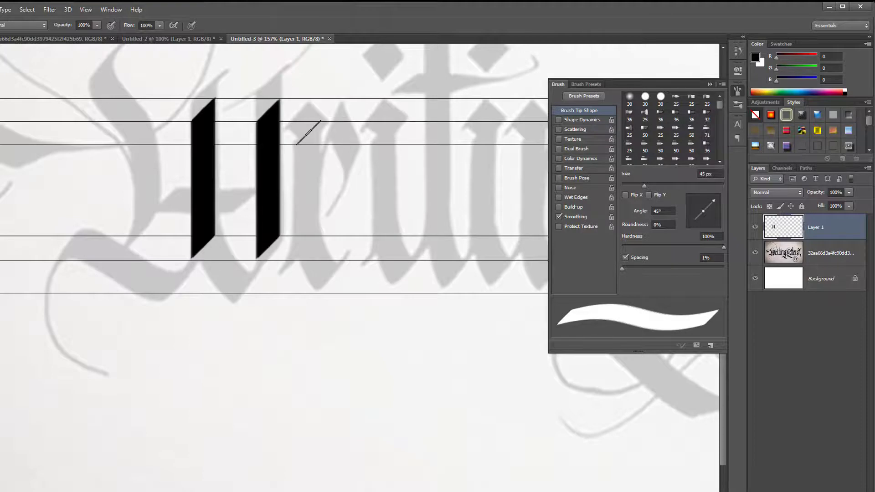
drag(272, 83, 270, 112)
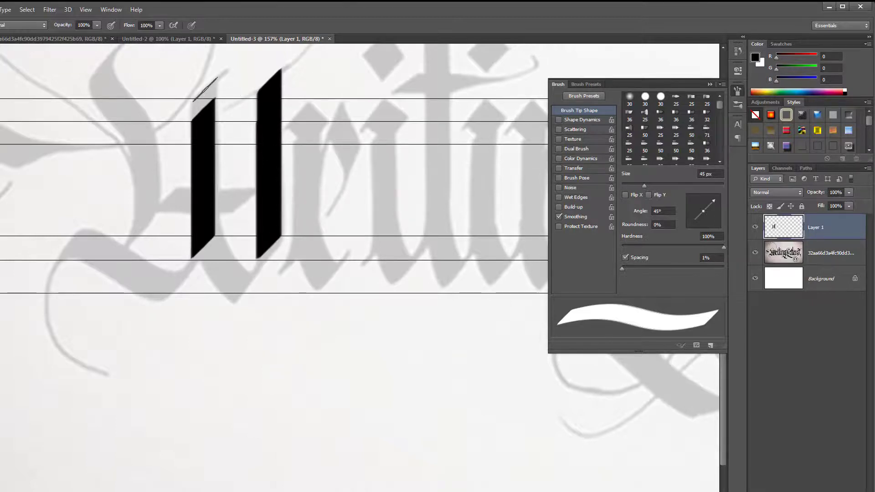
drag(205, 89, 216, 228)
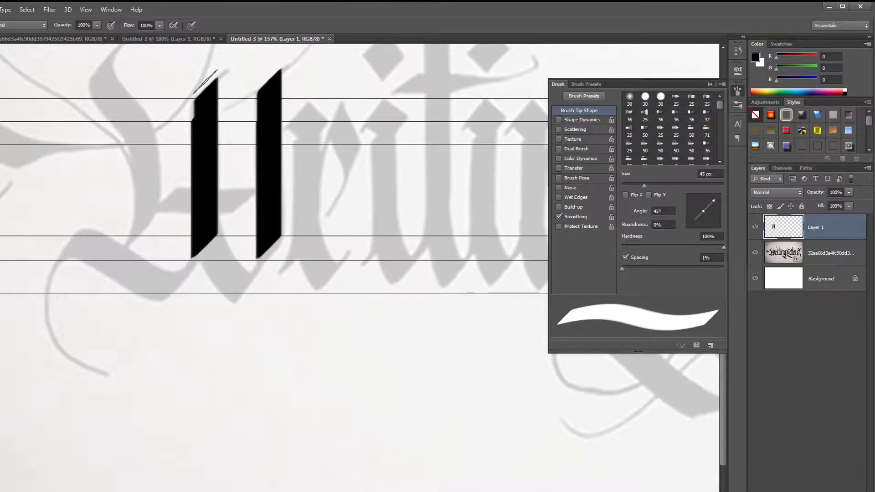
drag(205, 91, 205, 109)
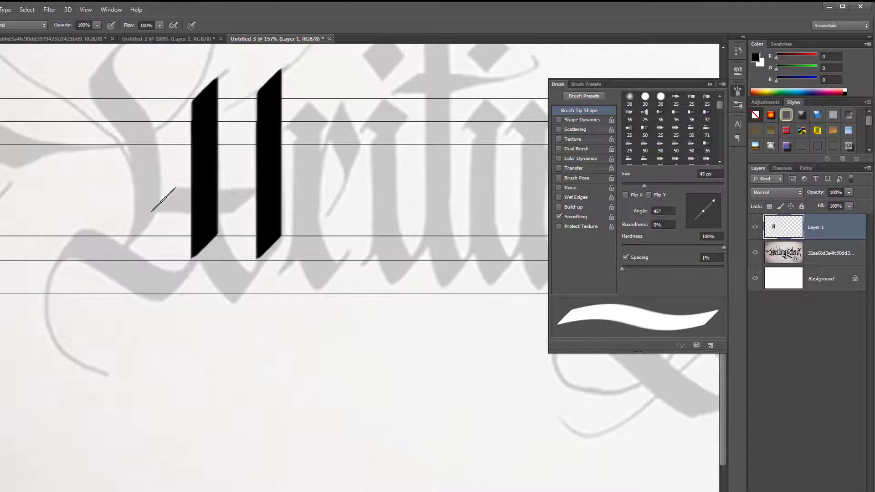
Set the angled brush size to 40 px and paint the horizontal crossbar through the W's first stem.
key(shift+period)
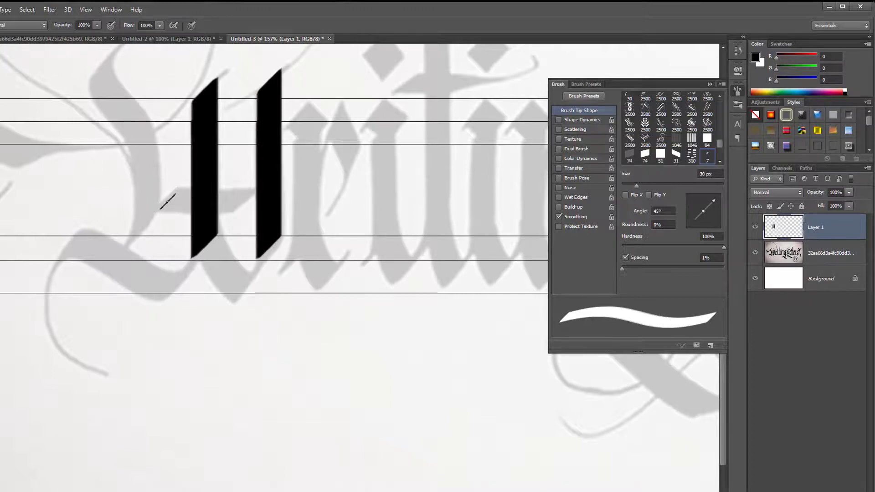
key(bracketleft)
key(bracketleft)
key(bracketright)
key(bracketright)
key(bracketright)
key(bracketright)
key(bracketright)
key(bracketleft)
key(bracketleft)
key(bracketleft)
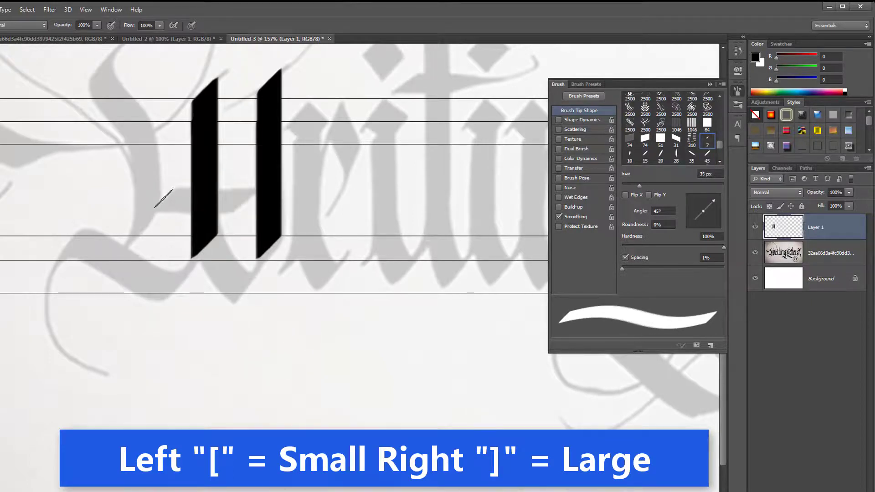
key(bracketleft)
key(bracketleft)
key(bracketright)
key(bracketright)
key(bracketright)
key(bracketright)
key(bracketleft)
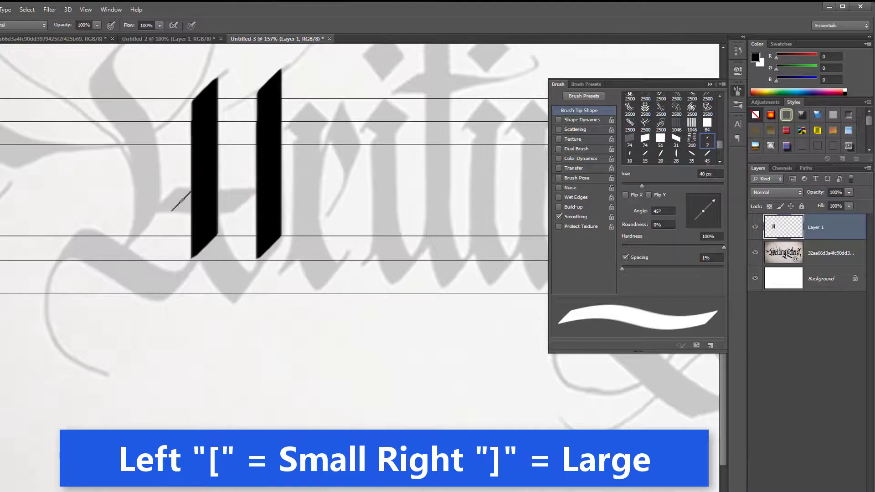
drag(168, 200, 244, 201)
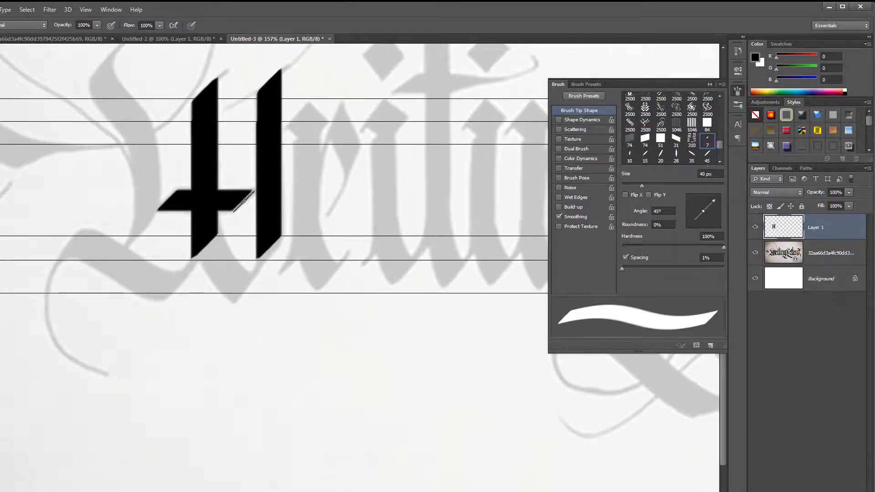
Examine the painted W strokes against the faded Writing Letters reference, both close up and in the wider lettering.
scroll(243, 223, down, 1)
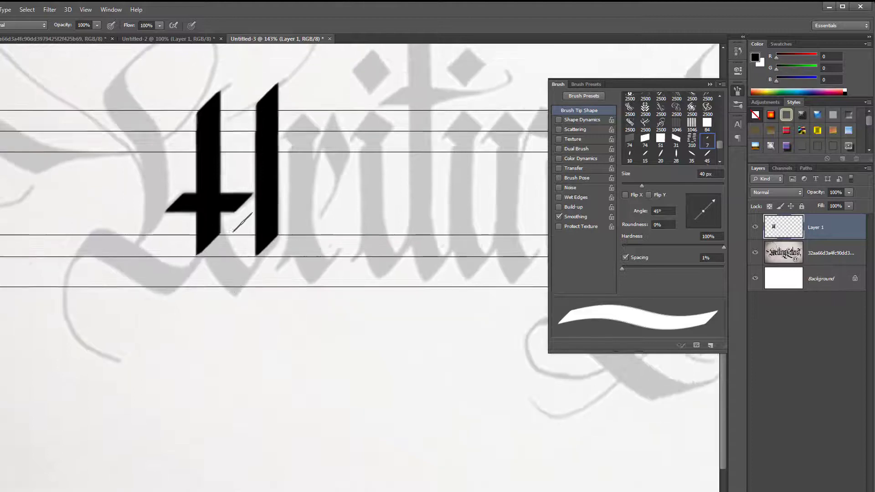
scroll(242, 222, down, 4)
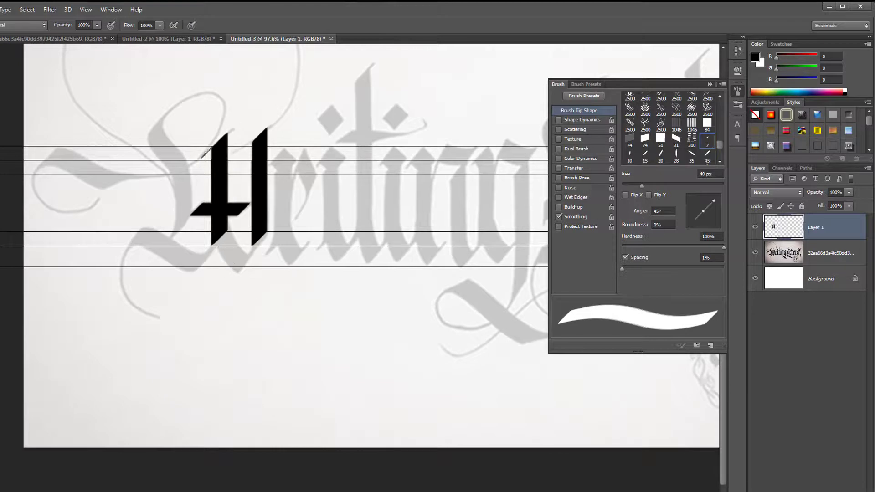
scroll(205, 265, up, 3)
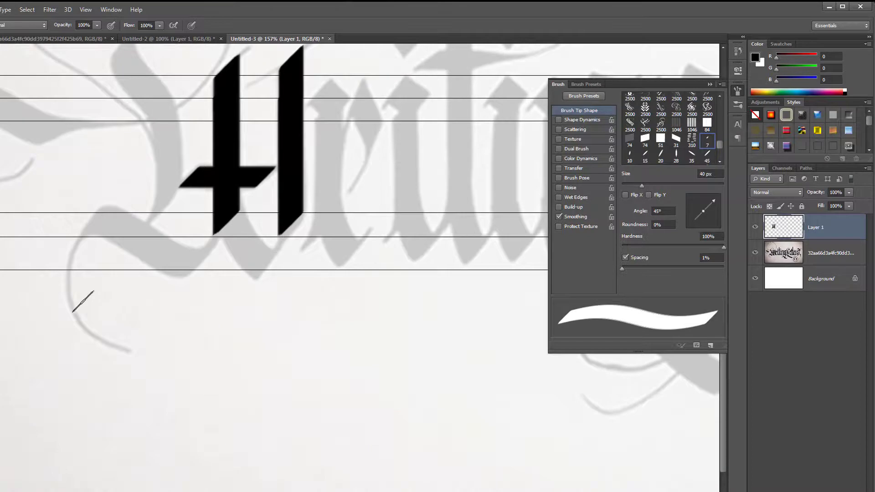
scroll(314, 262, down, 4)
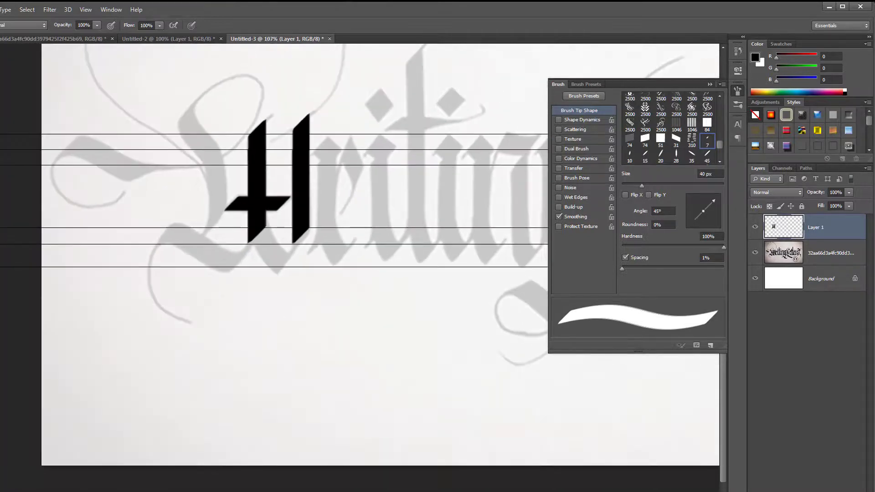
scroll(284, 357, right, 5)
scroll(284, 356, up, 2)
scroll(285, 355, down, 3)
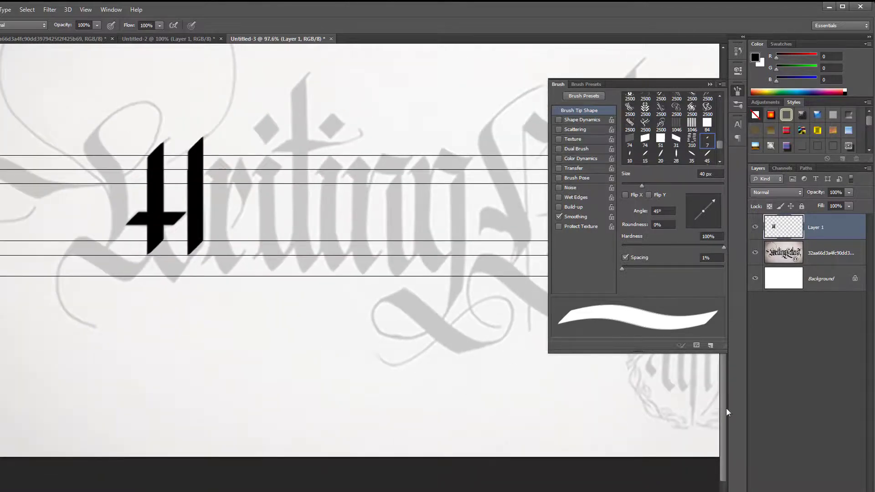
drag(722, 409, 721, 372)
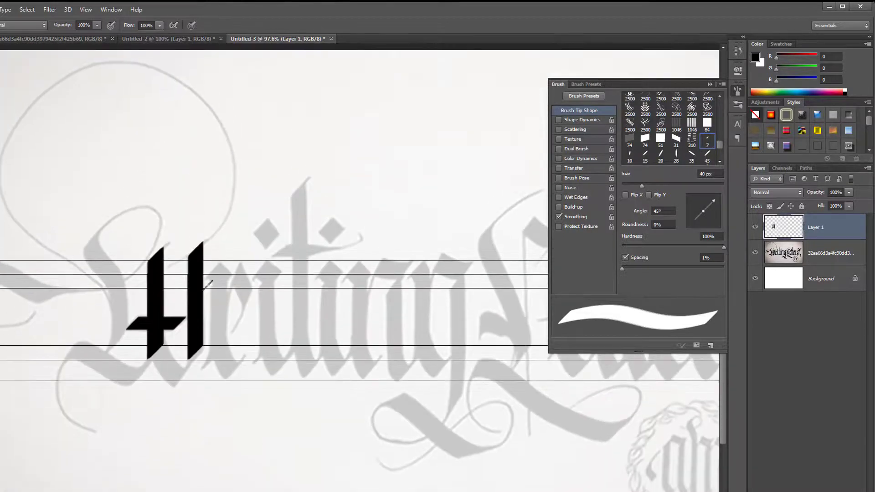
Paint the vertical stems of the r and the first i over the reference with the 40 px angled brush.
scroll(216, 279, up, 3)
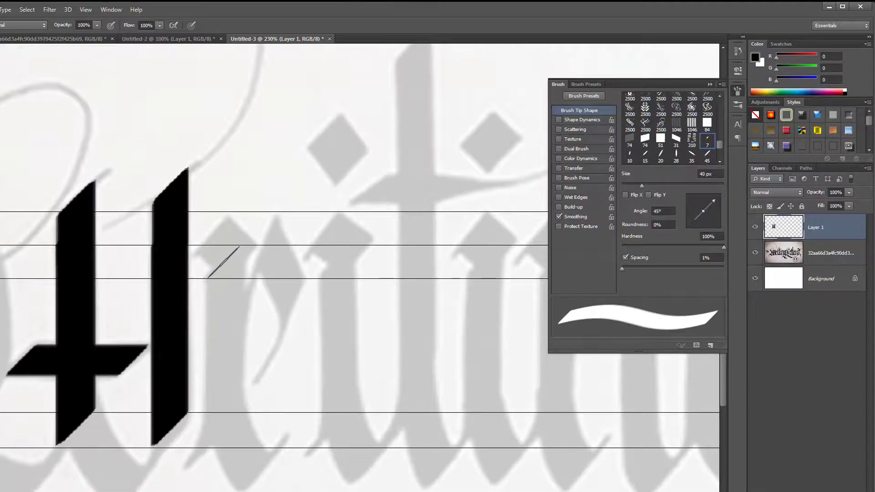
click(222, 262)
drag(223, 261, 222, 432)
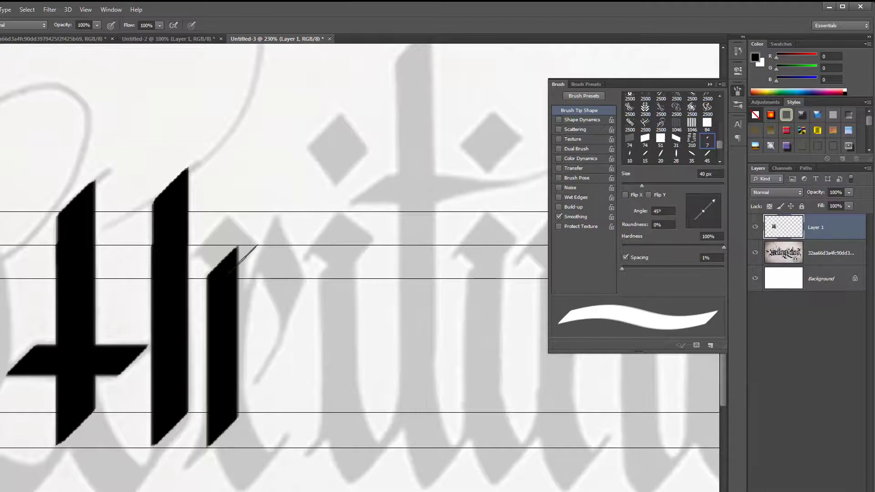
click(338, 259)
drag(339, 289, 337, 430)
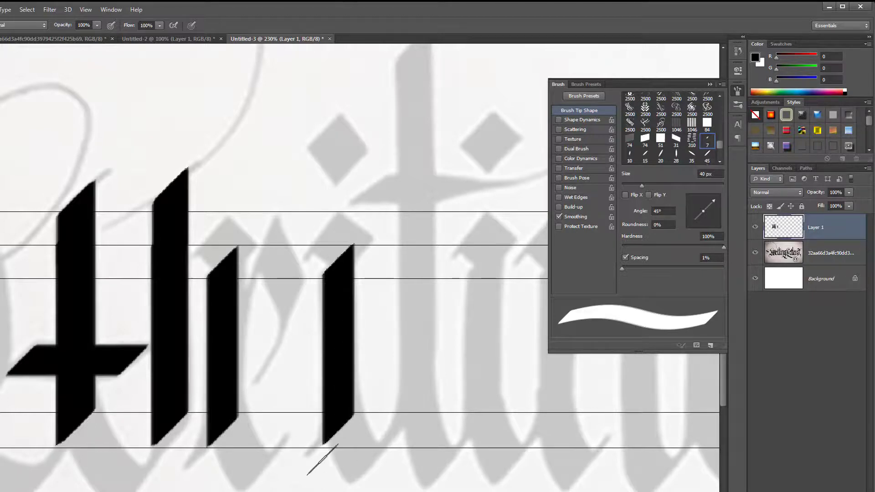
Collapse the brush settings and paint the t's tall stem over the reference, from its high slanted tip down to the baseline.
scroll(393, 391, down, 6)
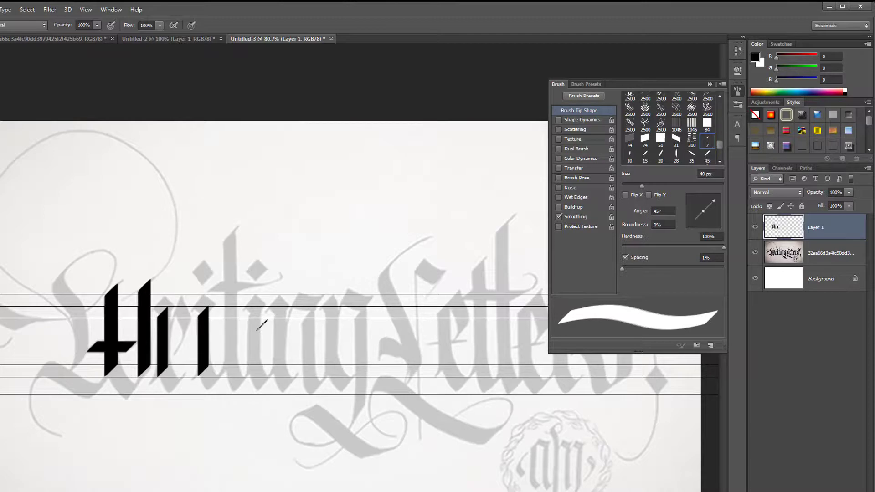
scroll(256, 332, up, 5)
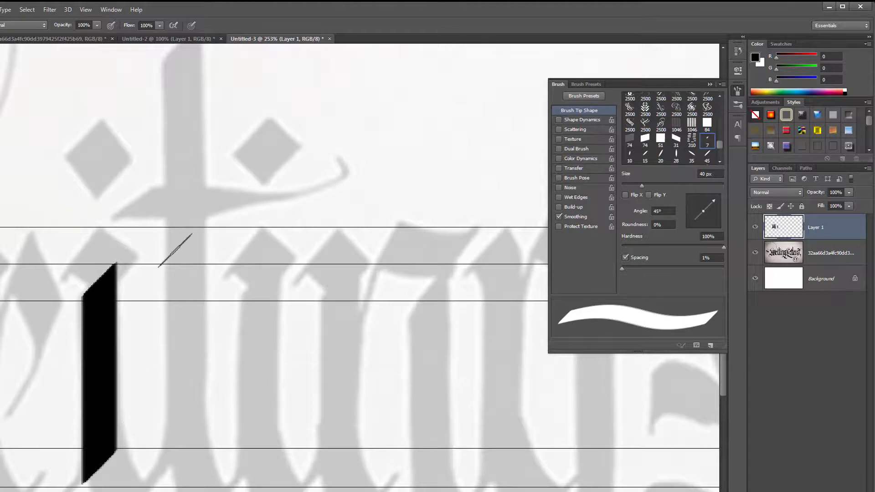
scroll(210, 202, up, 2)
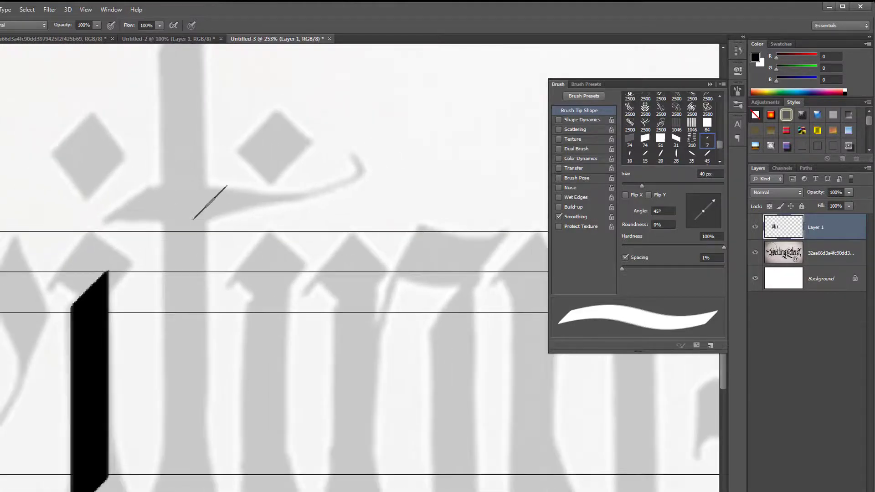
scroll(210, 203, down, 3)
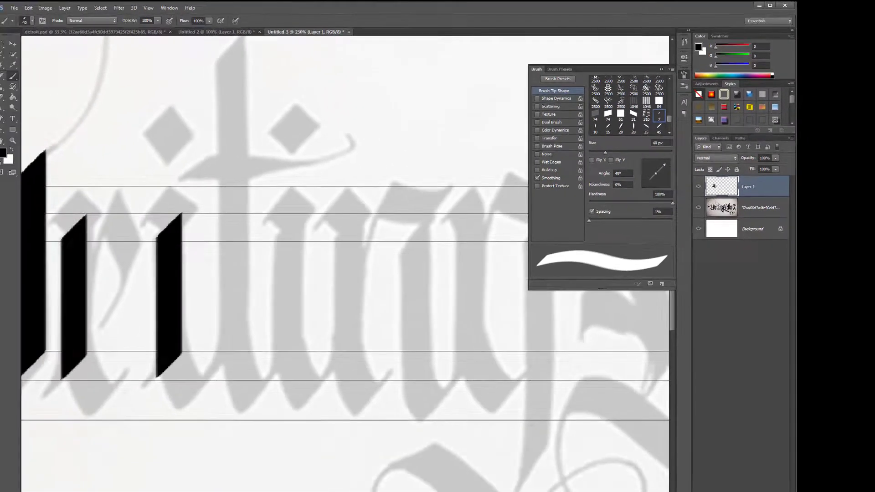
scroll(345, 264, left, 3)
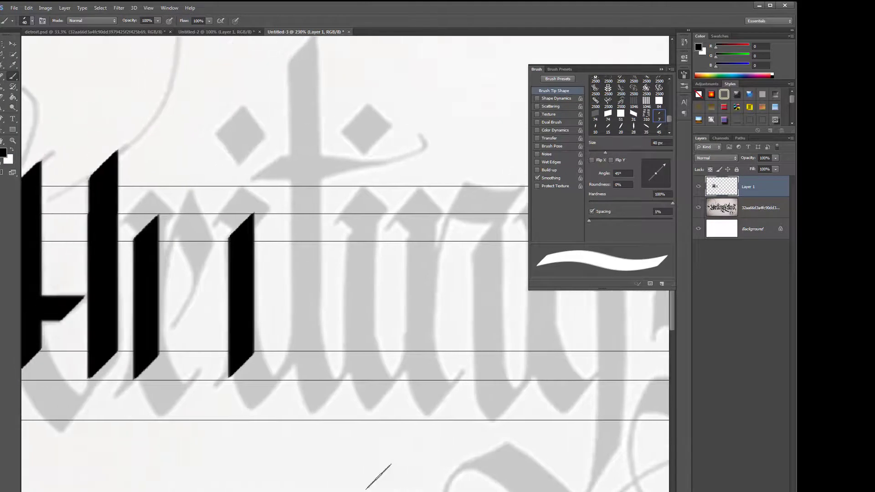
click(660, 69)
drag(670, 303, 669, 295)
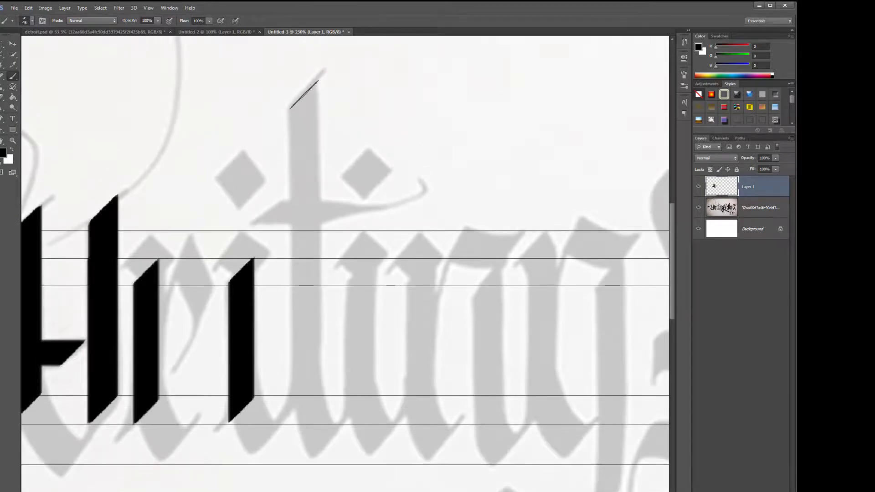
click(304, 94)
drag(304, 95, 302, 409)
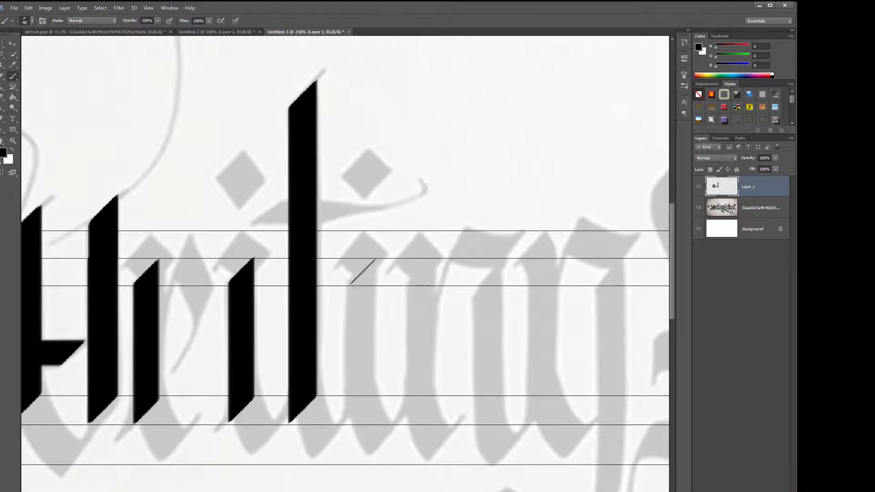
Paint the remaining vertical stems of "Writing": the second i, both n stems and both g stems, each ending at the baseline.
drag(362, 271, 362, 407)
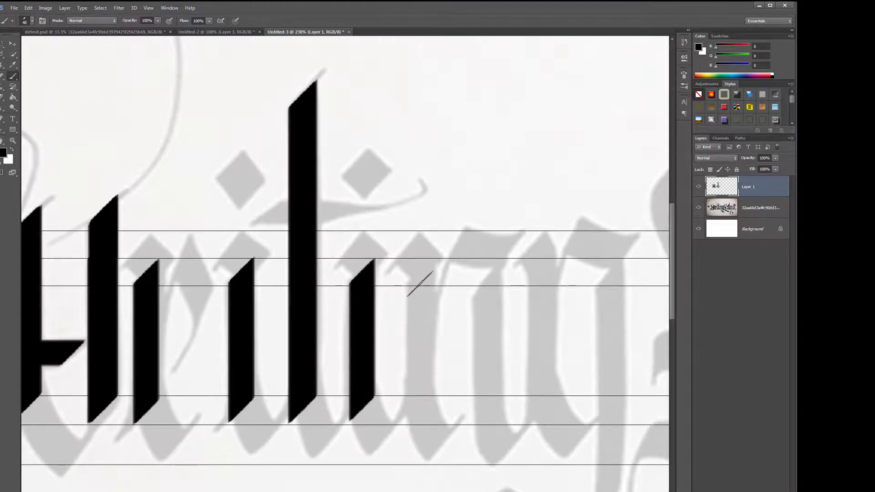
drag(418, 287, 418, 404)
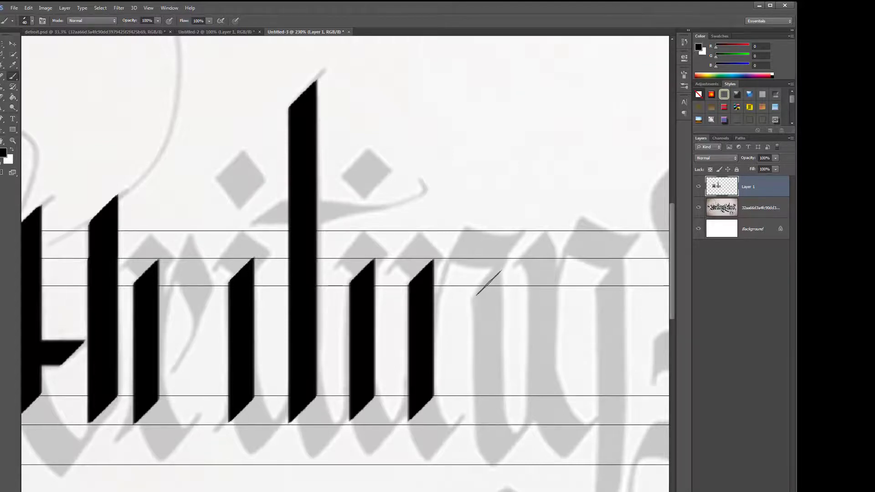
drag(487, 284, 486, 407)
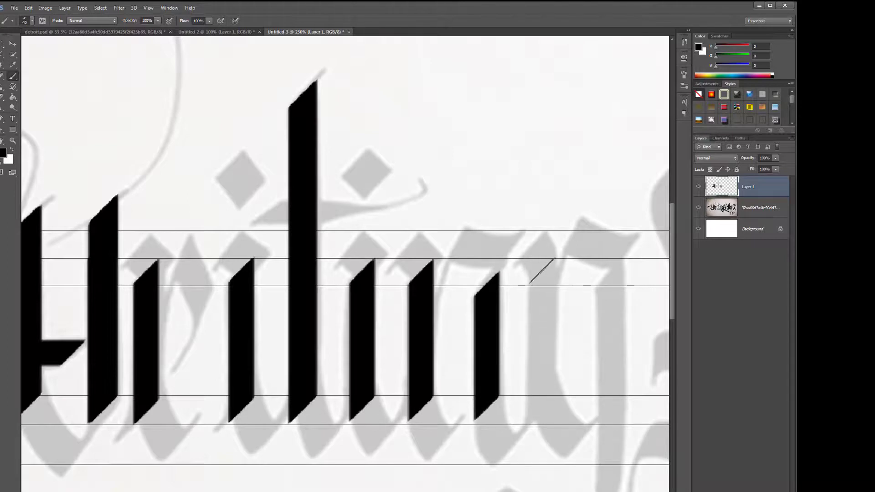
drag(541, 270, 540, 410)
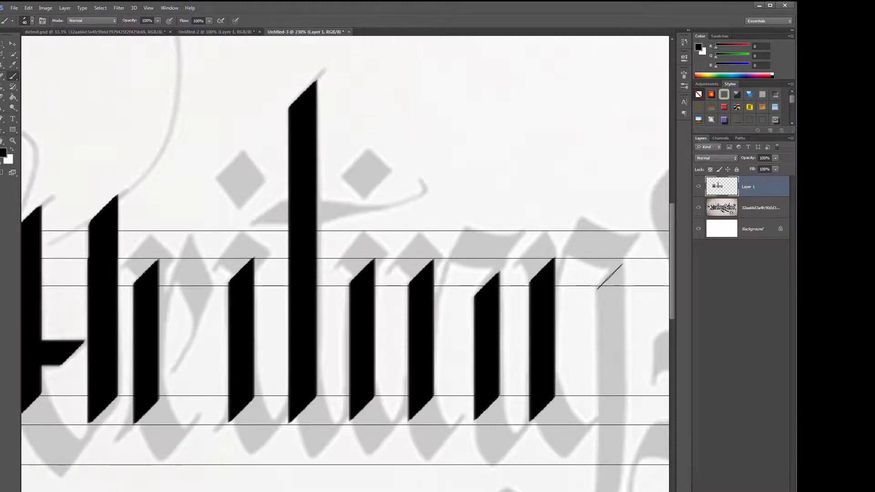
drag(610, 273, 592, 419)
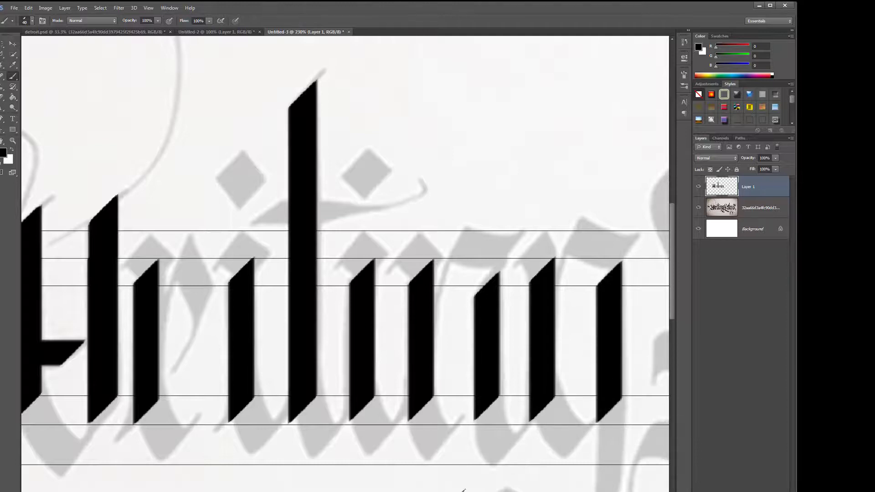
Examine the painted stems against the faded lettering, from the start of "Letters" back to the diamond dots of the i's.
scroll(345, 264, right, 7)
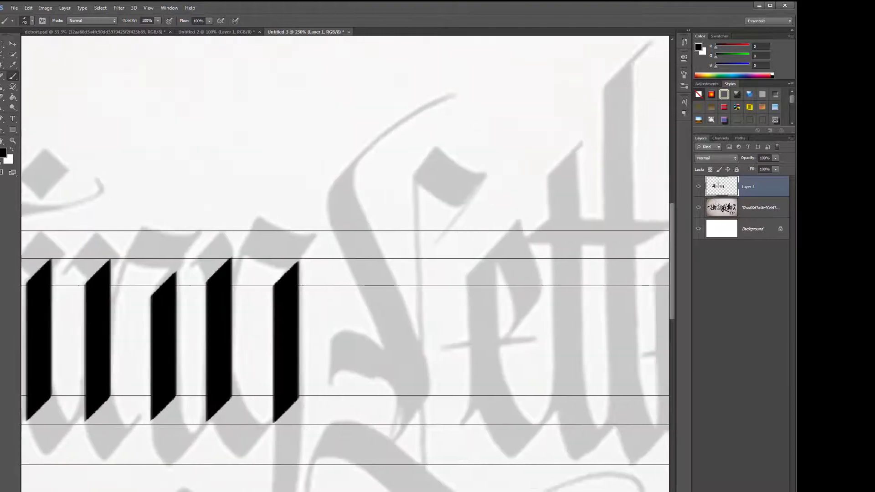
scroll(345, 264, left, 1)
scroll(345, 264, right, 2)
scroll(344, 264, right, 2)
scroll(345, 263, left, 5)
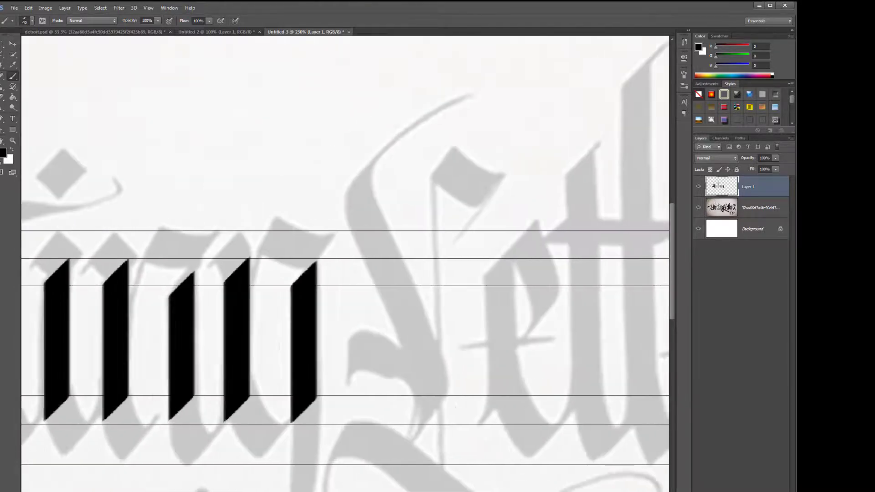
scroll(344, 264, right, 2)
scroll(345, 264, left, 6)
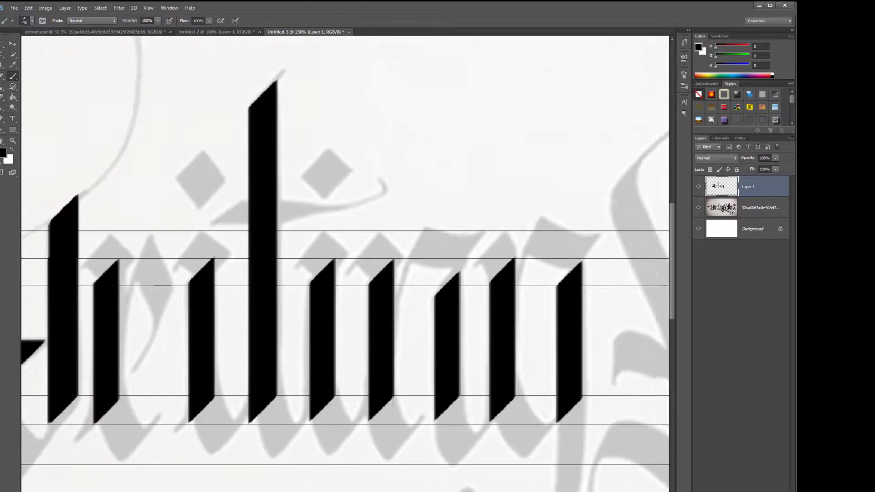
scroll(369, 365, down, 3)
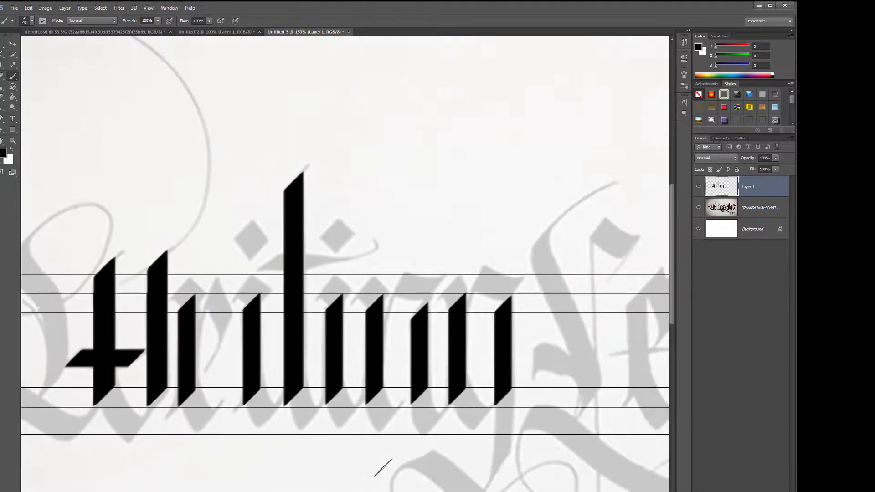
scroll(345, 264, left, 2)
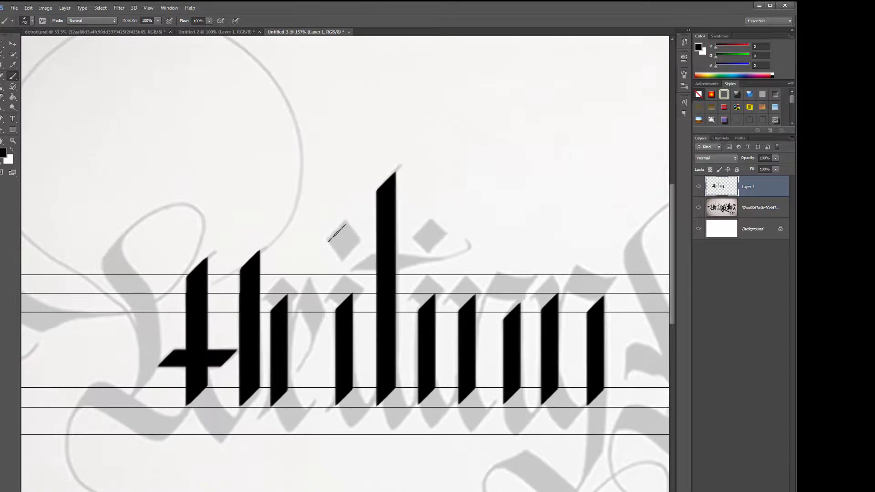
scroll(415, 243, up, 3)
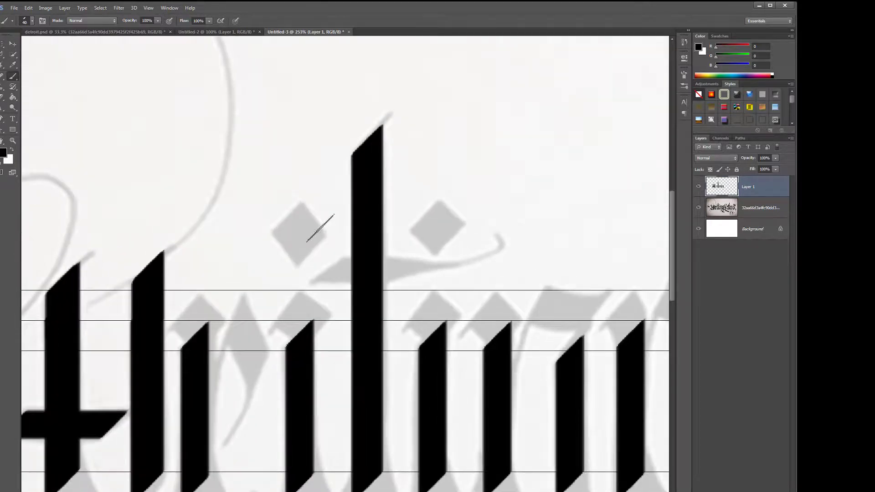
click(287, 218)
drag(287, 218, 288, 231)
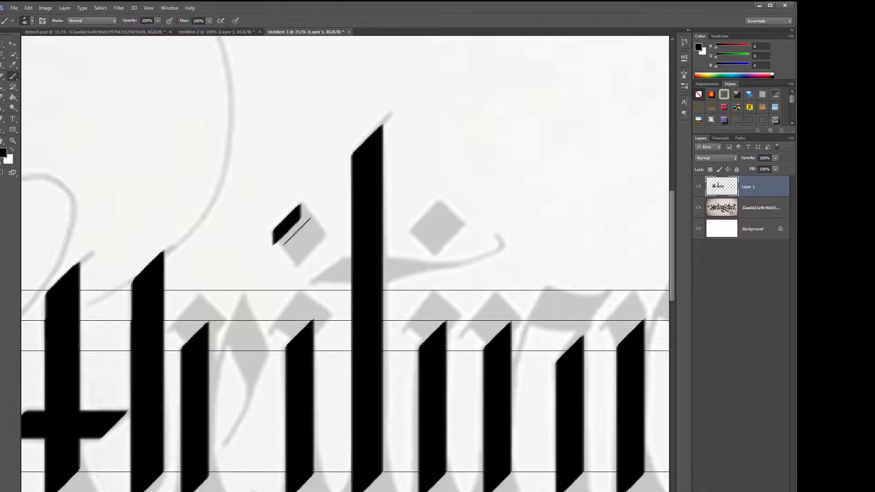
click(28, 8)
click(42, 32)
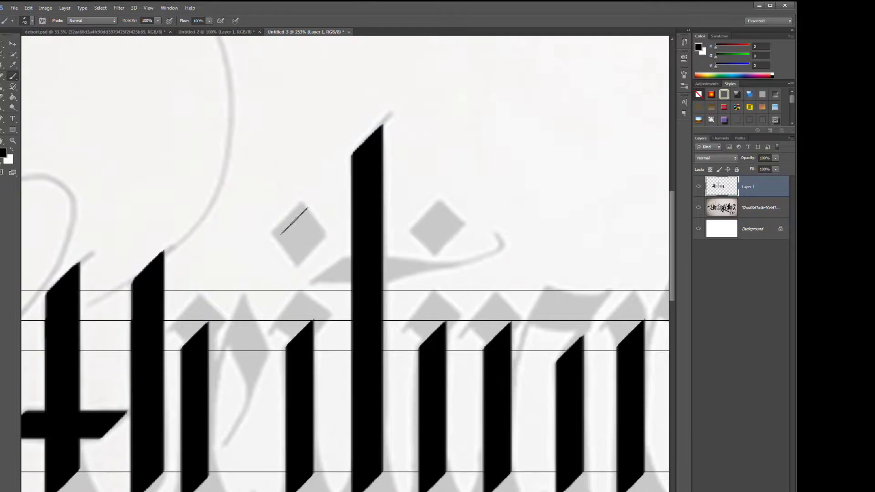
drag(287, 219, 308, 246)
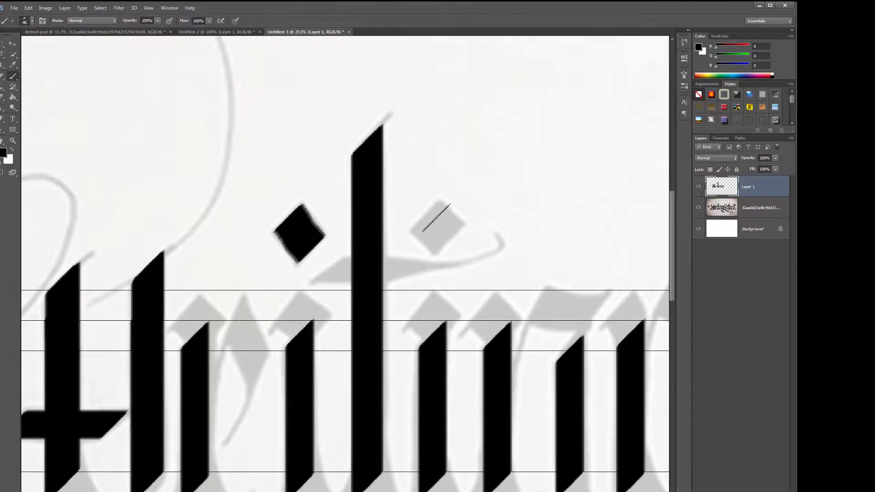
drag(426, 211, 452, 241)
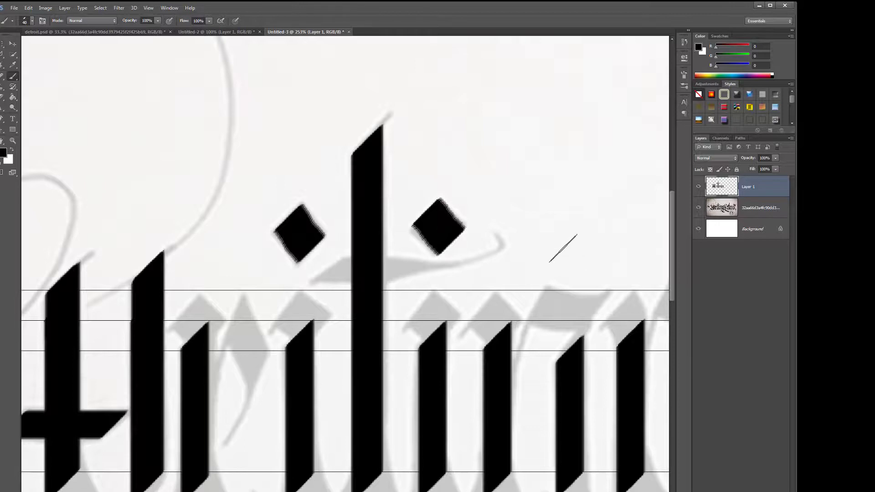
click(28, 8)
click(41, 35)
click(29, 8)
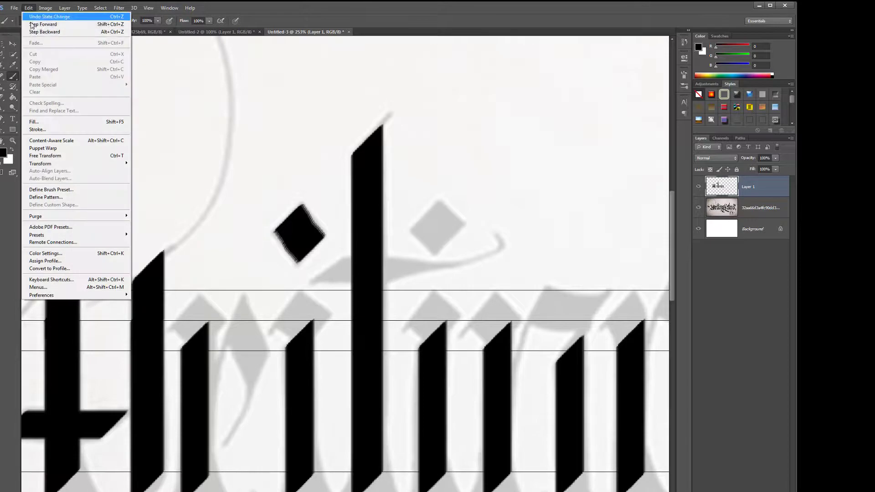
click(31, 33)
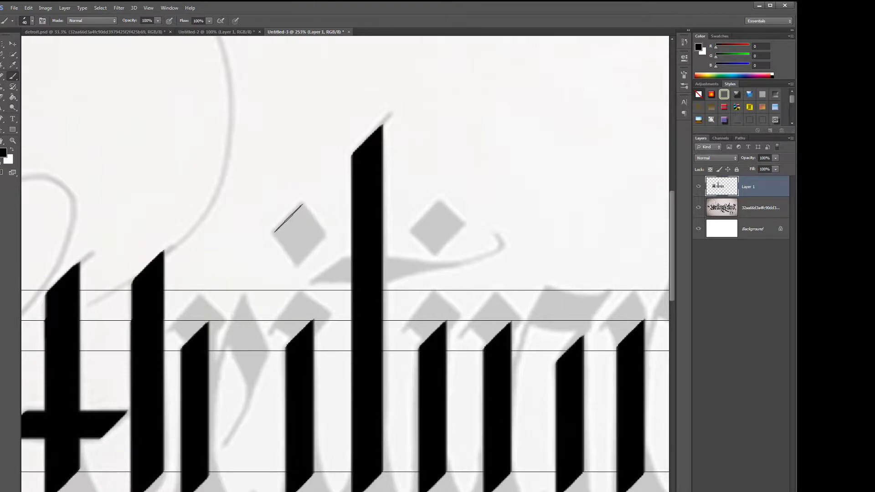
Paint the diamond dots of both i's over the reference as short straight diagonal strokes between two points.
click(288, 218)
shift+click(311, 250)
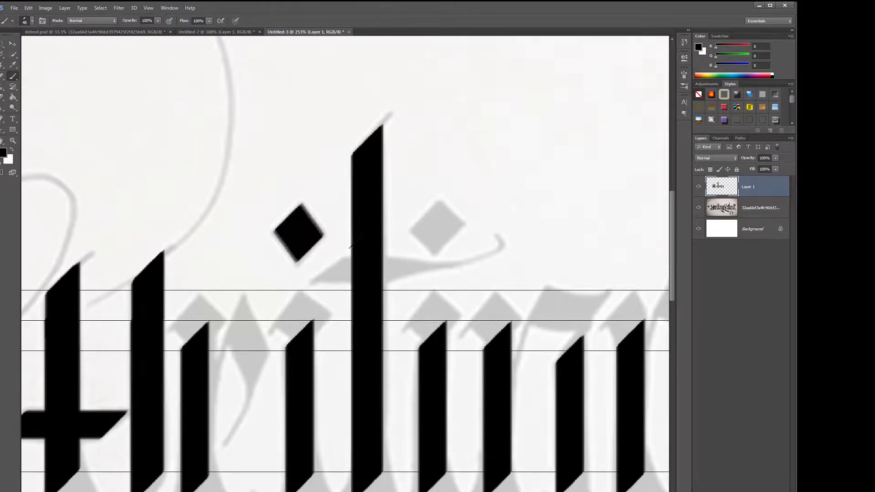
click(424, 218)
shift+click(451, 242)
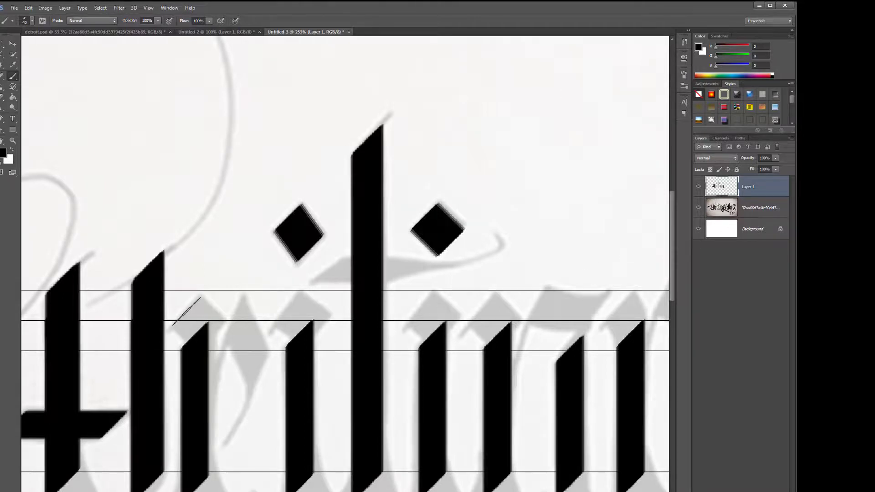
Paint diamond heads on the stems of the r, both i's and the n's first stem, as short straight diagonal strokes over the reference.
click(186, 311)
shift+click(212, 334)
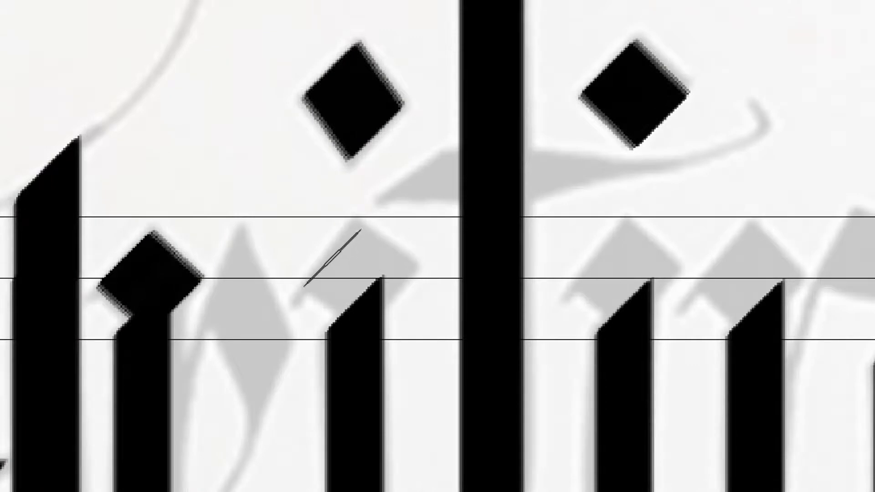
click(331, 259)
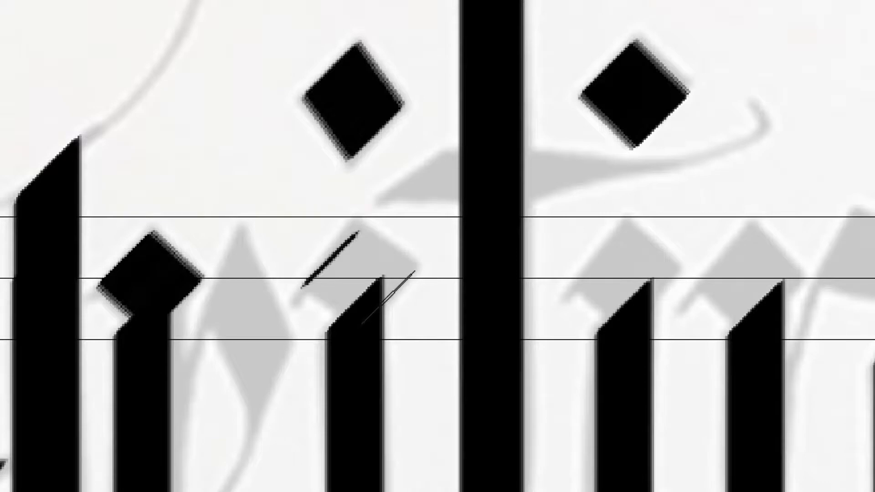
drag(330, 261, 377, 293)
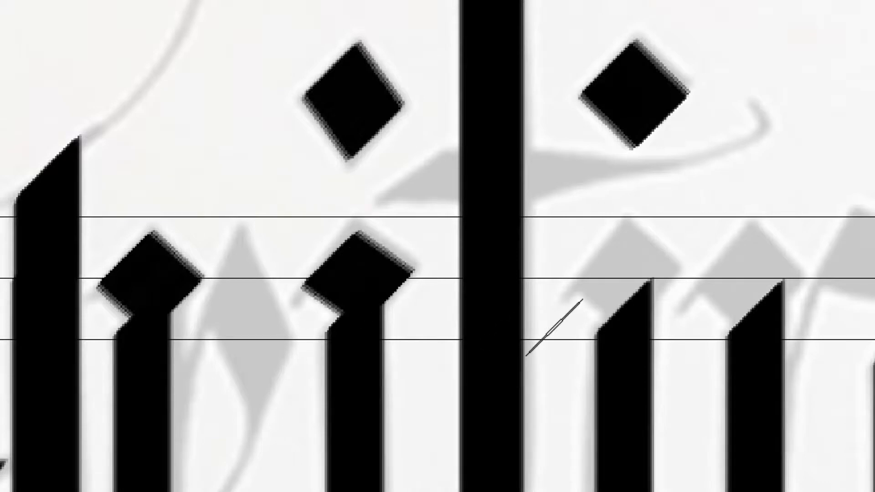
click(596, 255)
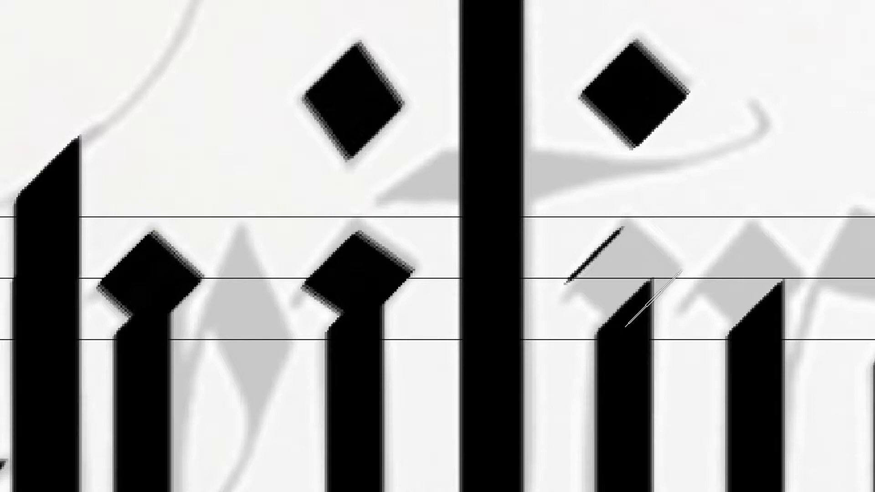
drag(597, 256, 652, 297)
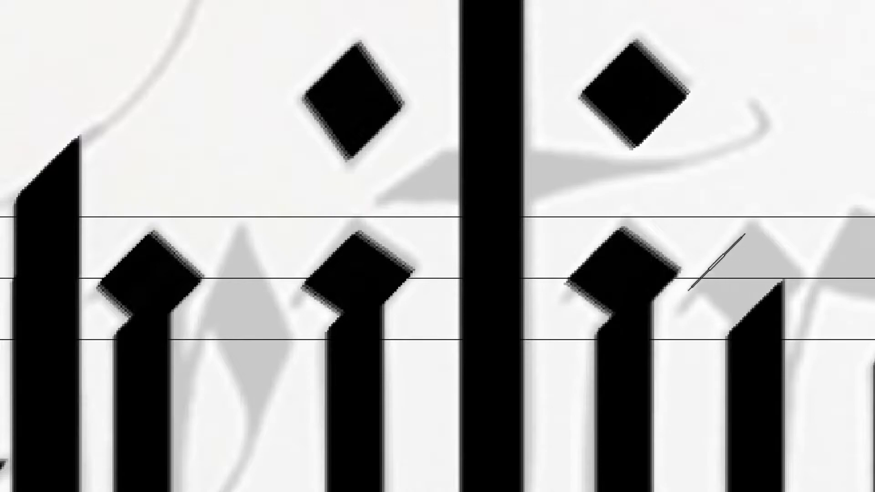
click(720, 261)
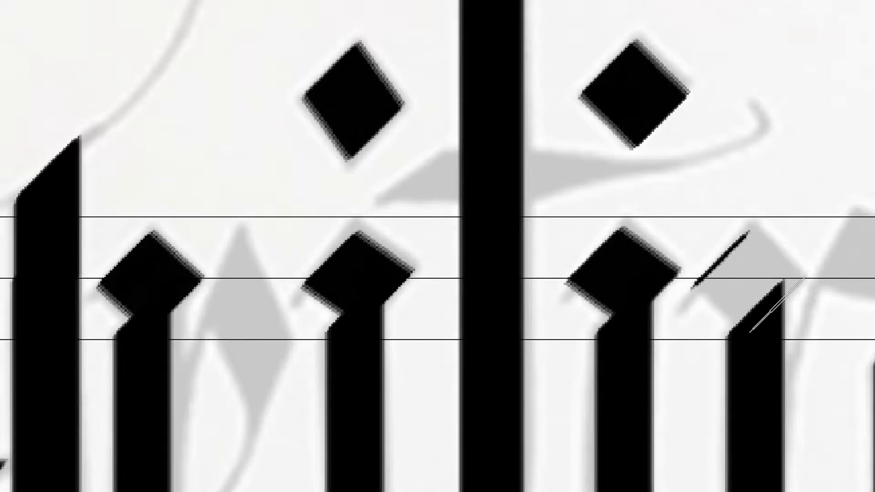
shift+click(778, 305)
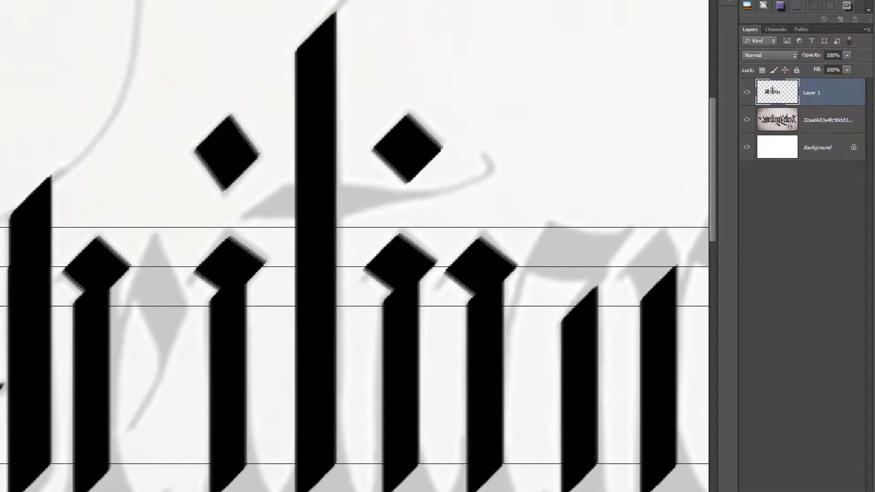
Paint the narrow diamond head on the g's first stem as a short straight stroke down to the stem's top.
scroll(530, 235, right, 5)
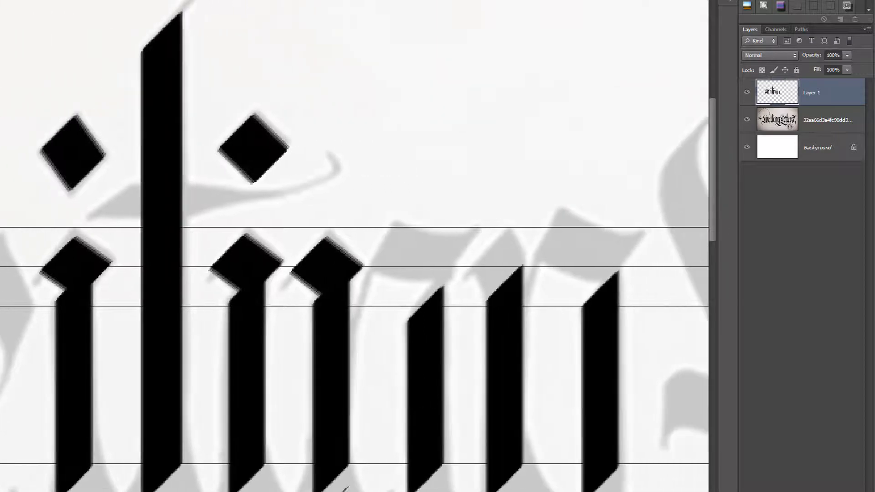
click(488, 249)
click(505, 283)
shift+click(506, 281)
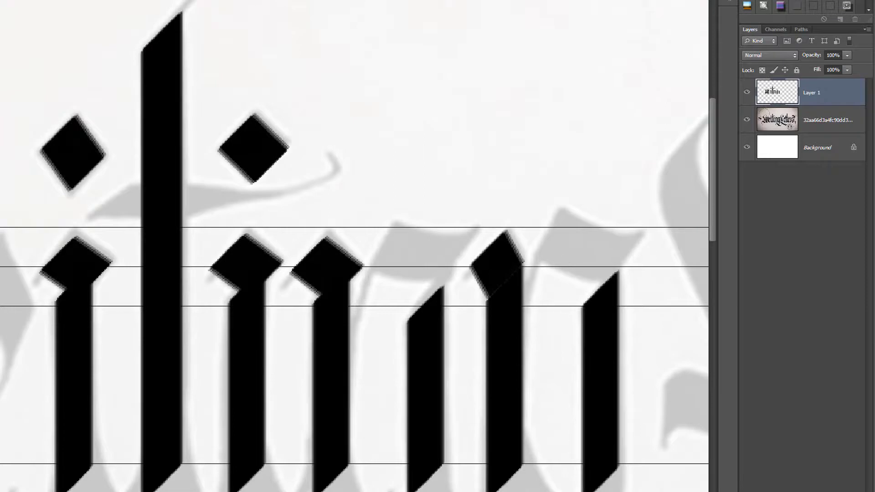
Examine the stem bottoms of "Writing" against the faded diagonal feet below the baseline.
scroll(355, 246, right, 5)
scroll(354, 245, left, 8)
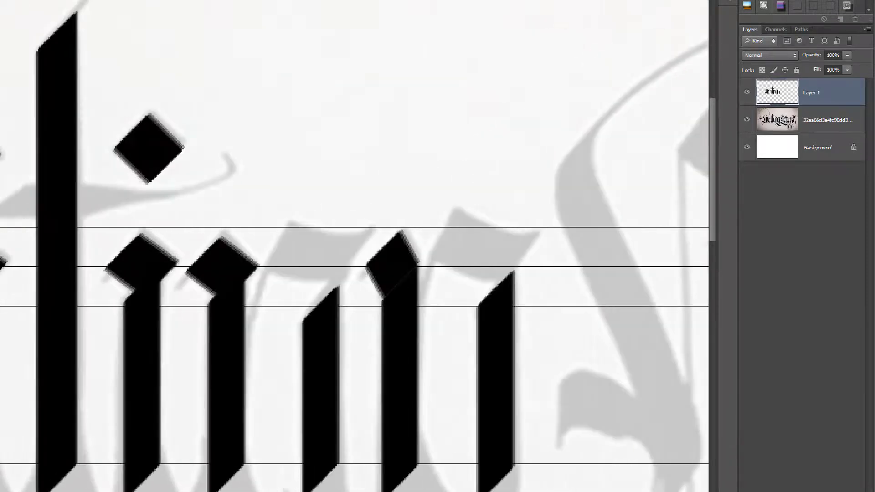
scroll(284, 282, left, 4)
scroll(283, 282, down, 3)
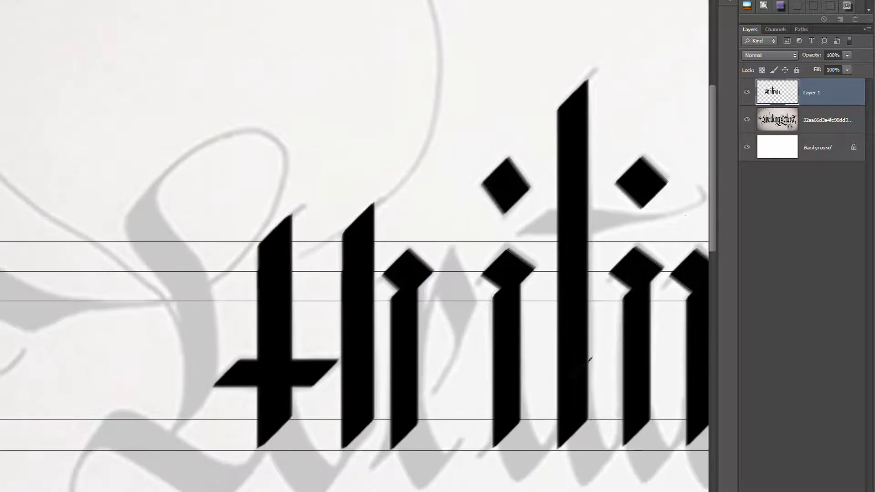
scroll(693, 188, down, 5)
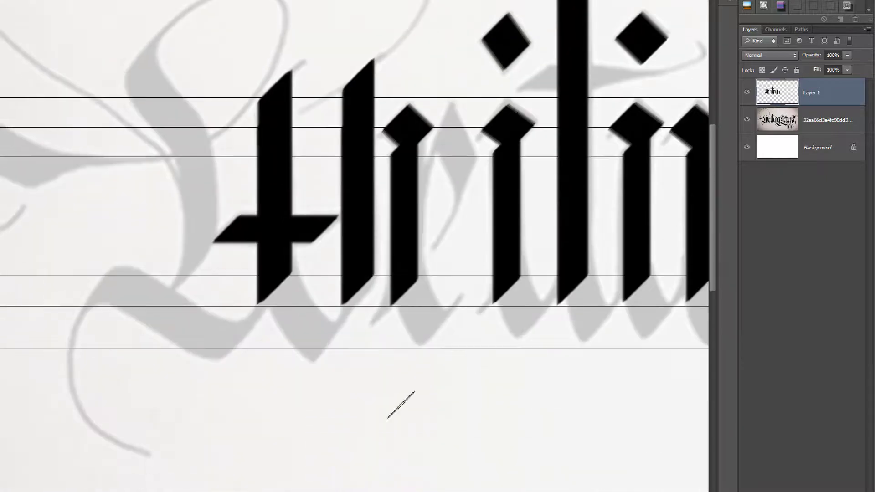
scroll(283, 483, right, 5)
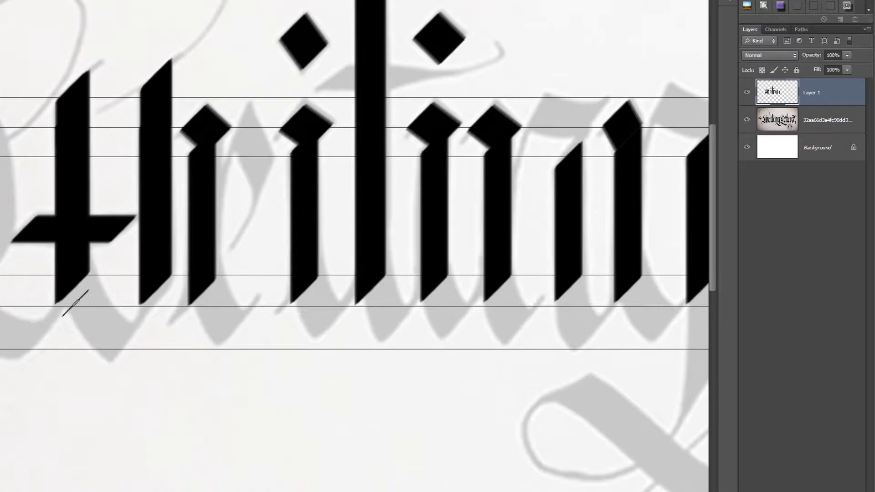
scroll(75, 287, up, 3)
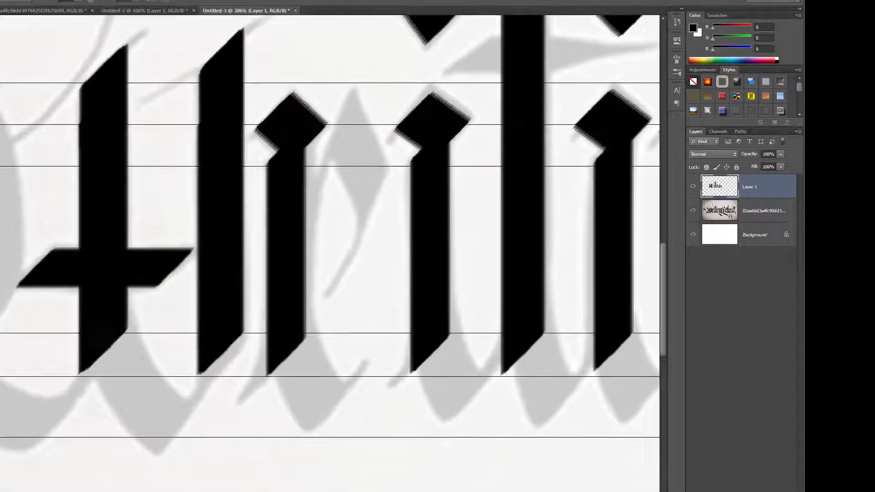
Try painting the diagonal foot of the crossed W stem with the brush angle at 54°, and undo the stroke.
click(106, 20)
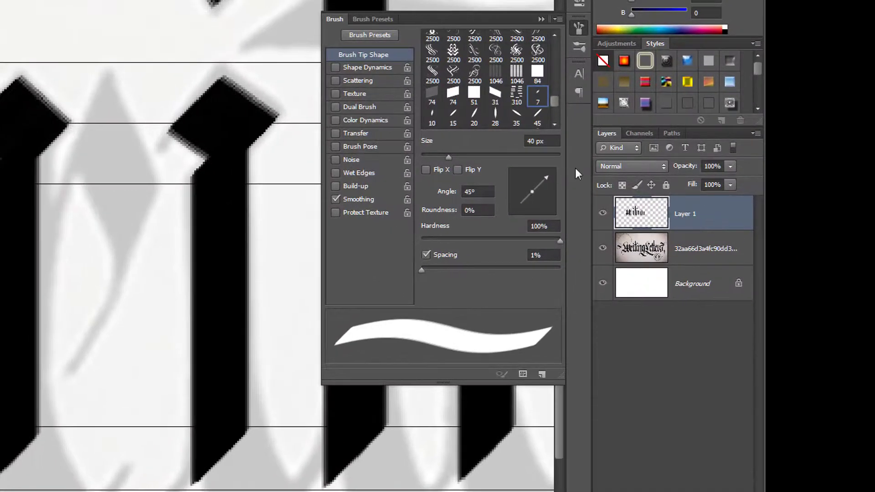
drag(546, 177, 545, 175)
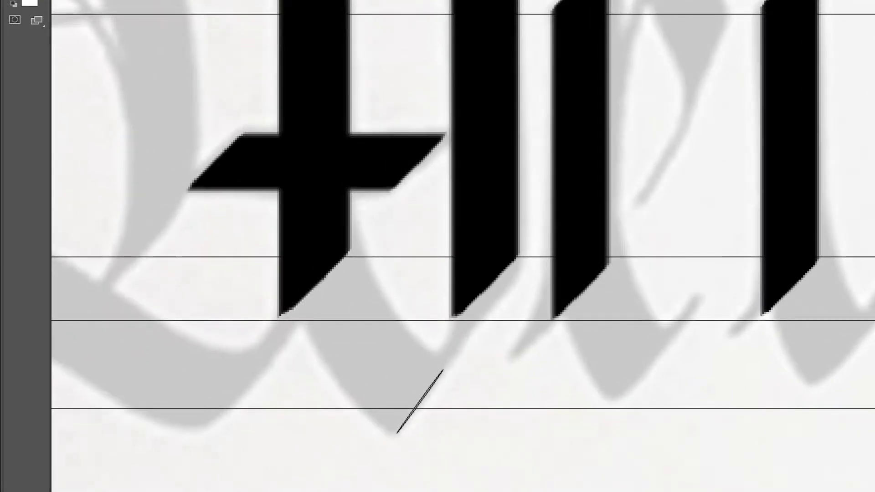
click(420, 402)
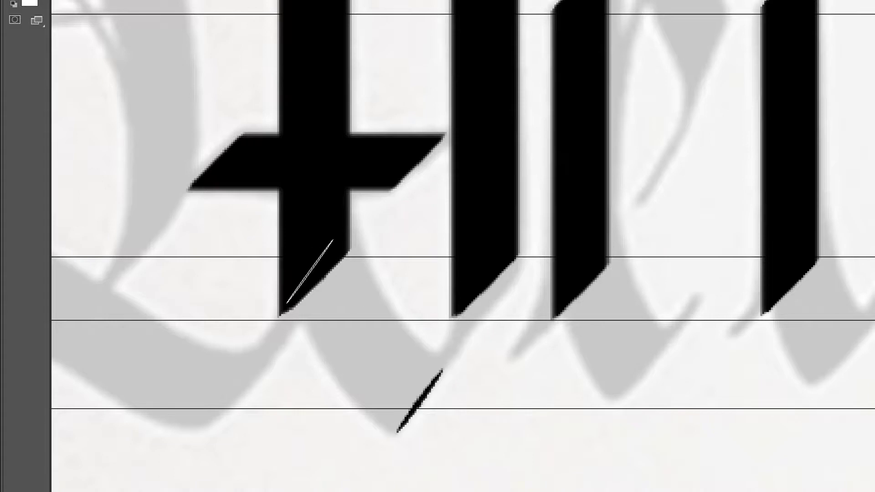
shift+click(322, 272)
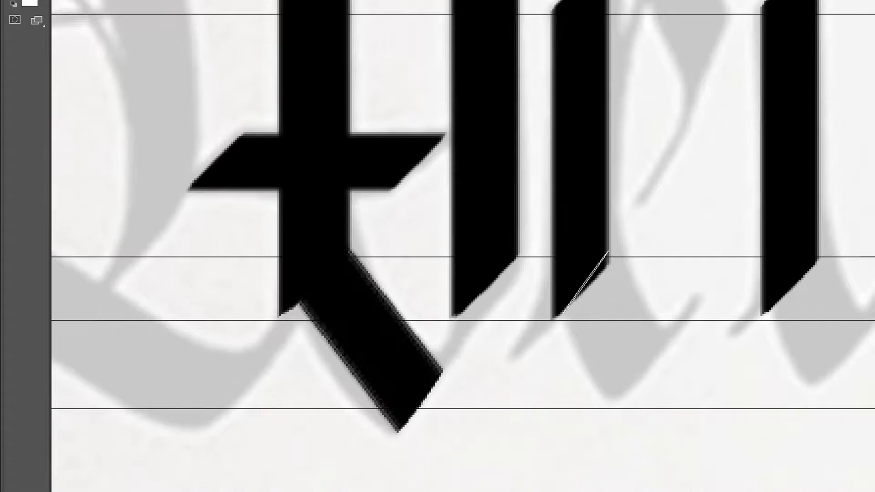
click(63, 0)
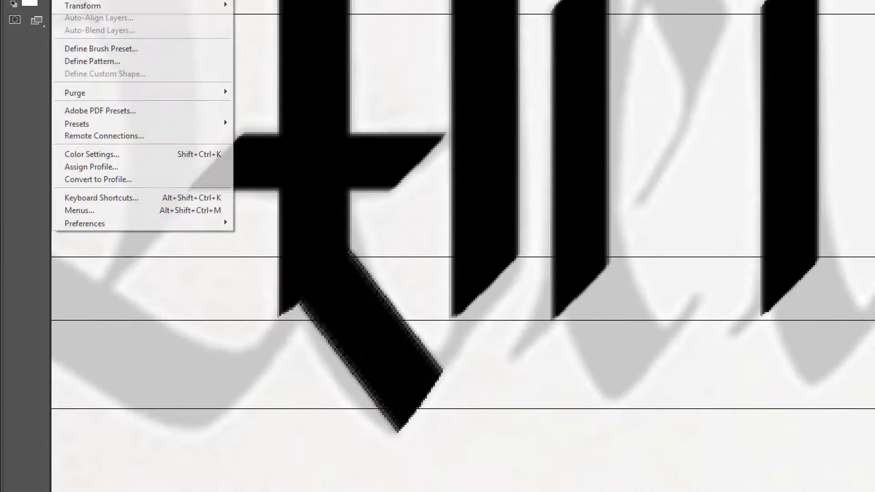
click(137, 0)
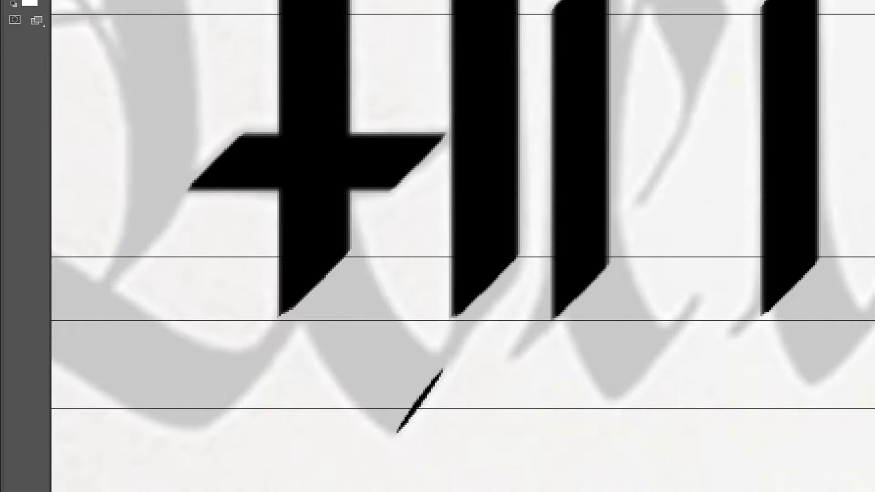
click(63, 0)
click(136, 0)
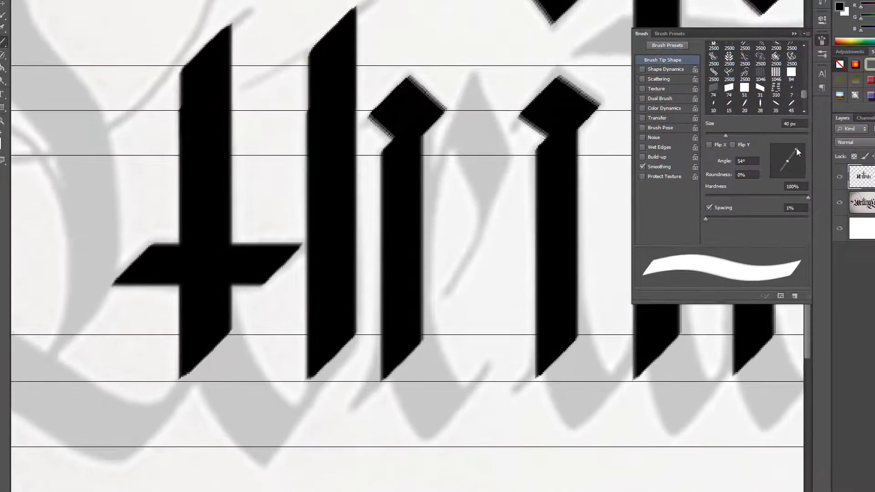
Try the crossed W stem's foot again with the brush angle at 52°, and undo that stroke.
drag(796, 147, 797, 148)
shift+click(281, 439)
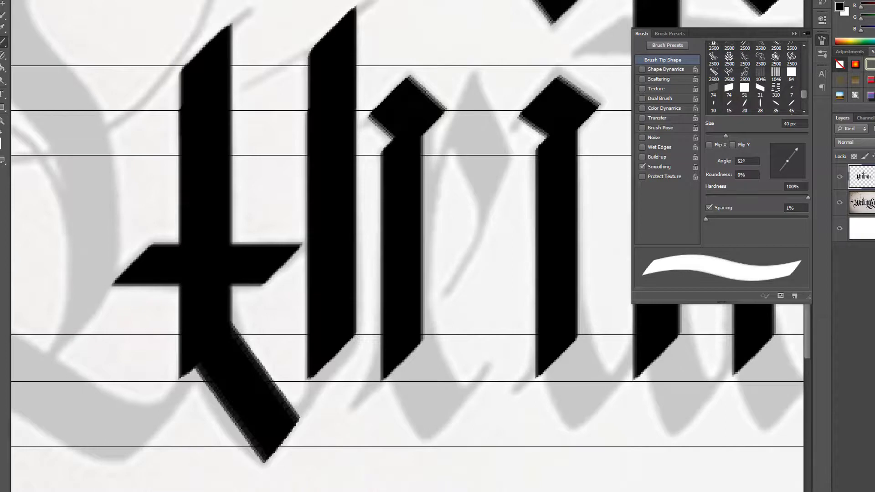
key(alt+e)
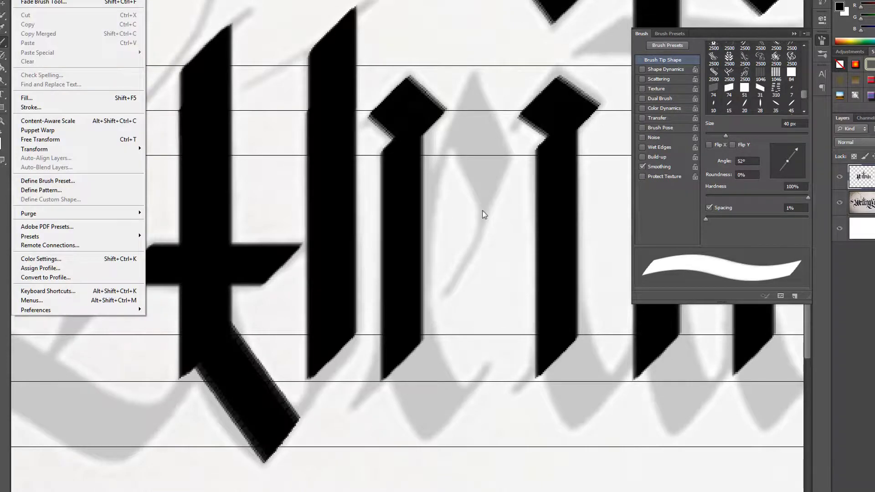
click(71, 1)
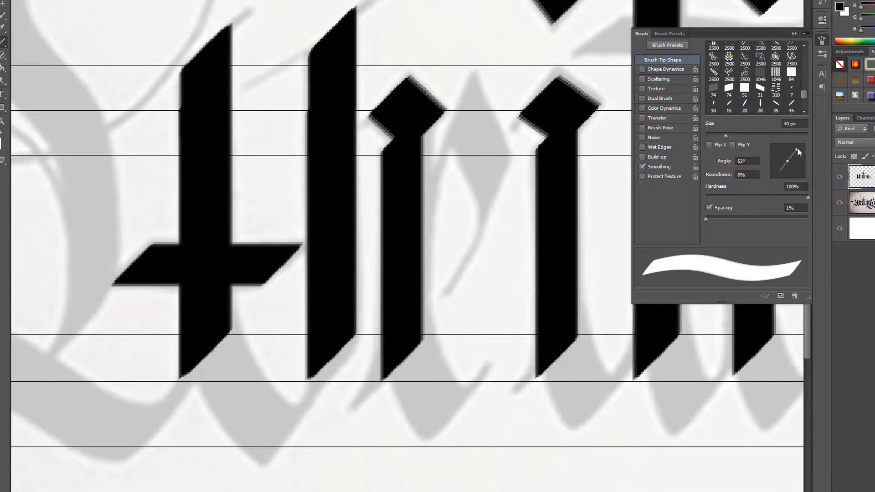
Set the brush angle to 47° and paint the crossed W stem's diagonal foot as a straight stroke over the reference.
drag(797, 148, 798, 150)
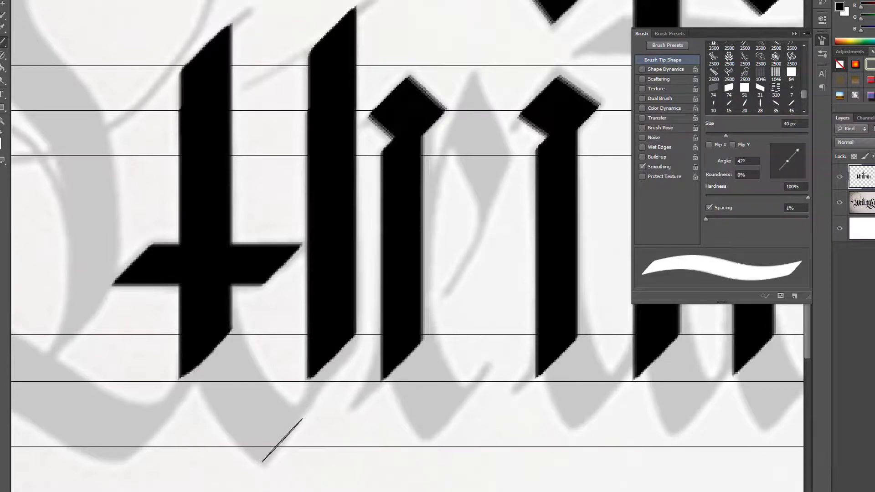
shift+click(282, 440)
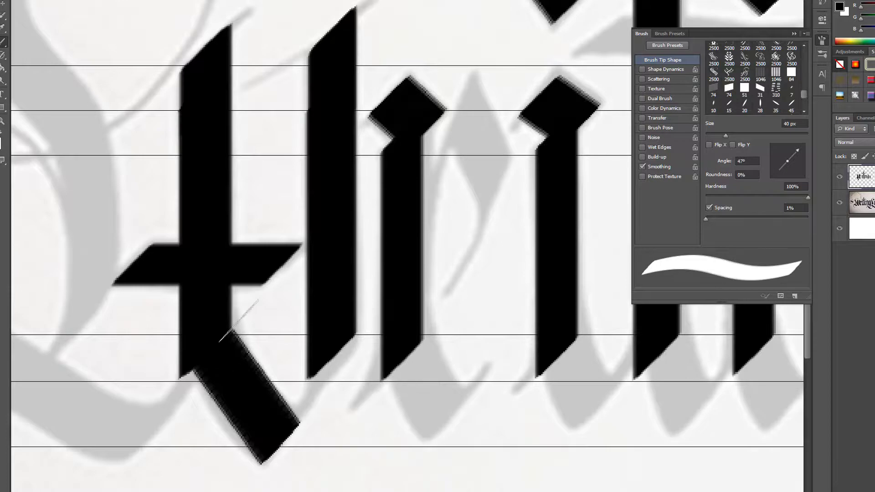
scroll(504, 371, down, 5)
scroll(461, 412, down, 3)
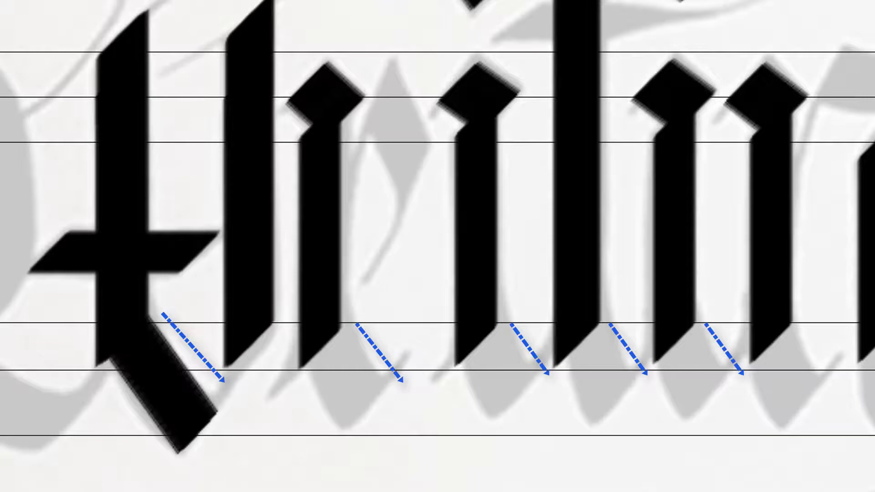
Move the lowest horizontal guide up to line up with the tips of the faded r and i feet.
key(ctrl+t)
key(Escape)
drag(472, 431, 471, 421)
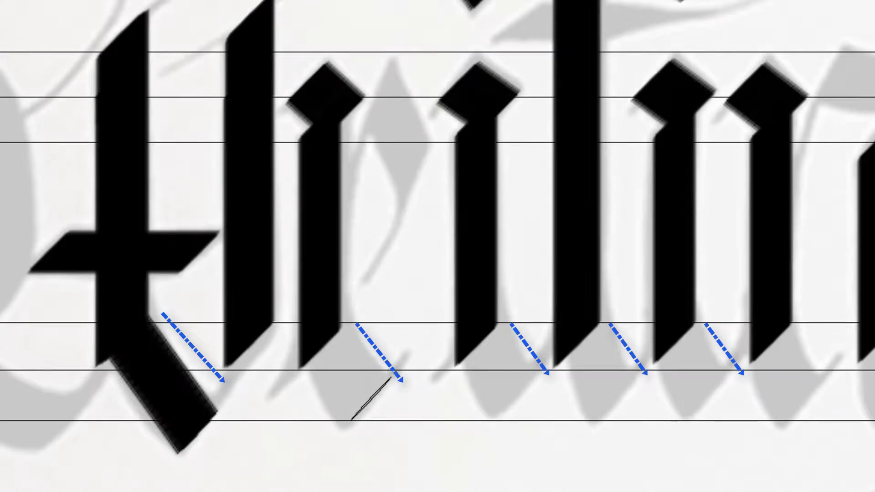
Paint the diagonal feet of the r, i, t, second i, both n stems and the g's first stem as straight strokes.
click(3, 0)
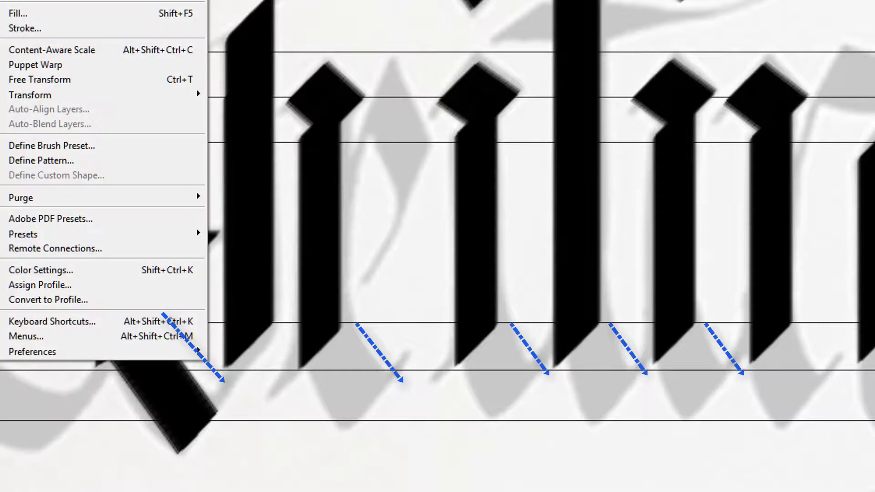
key(Escape)
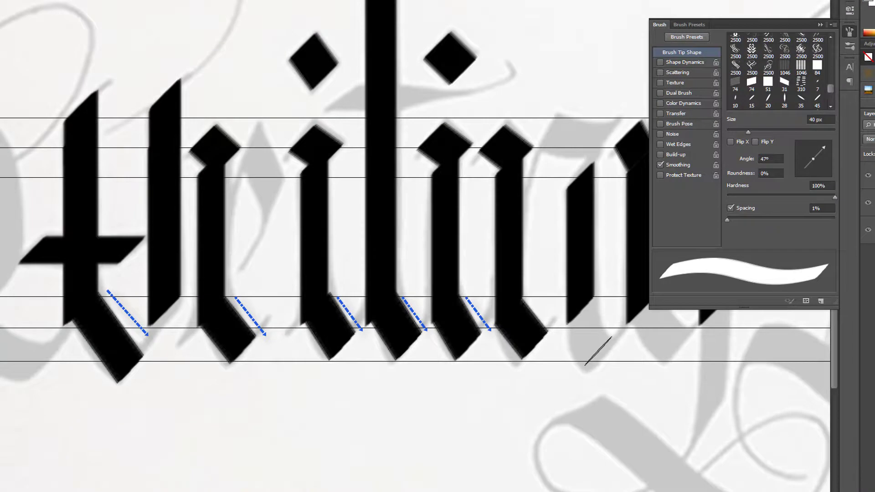
shift+click(602, 353)
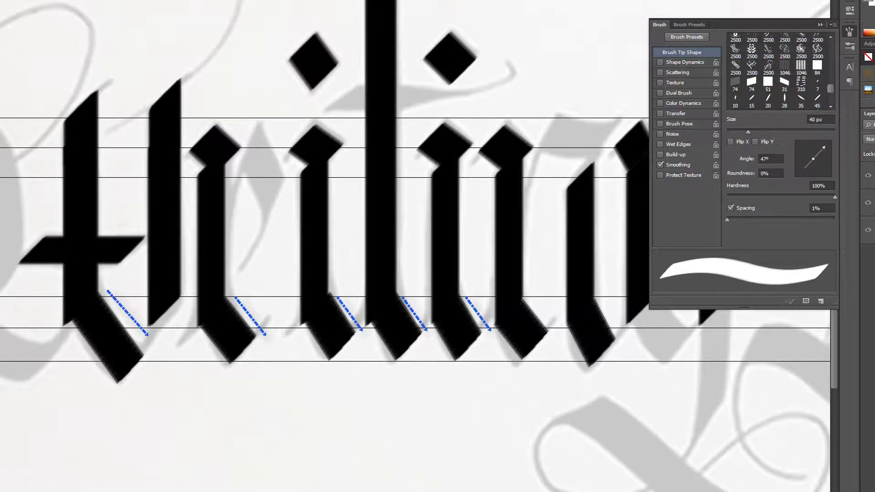
scroll(415, 246, right, 5)
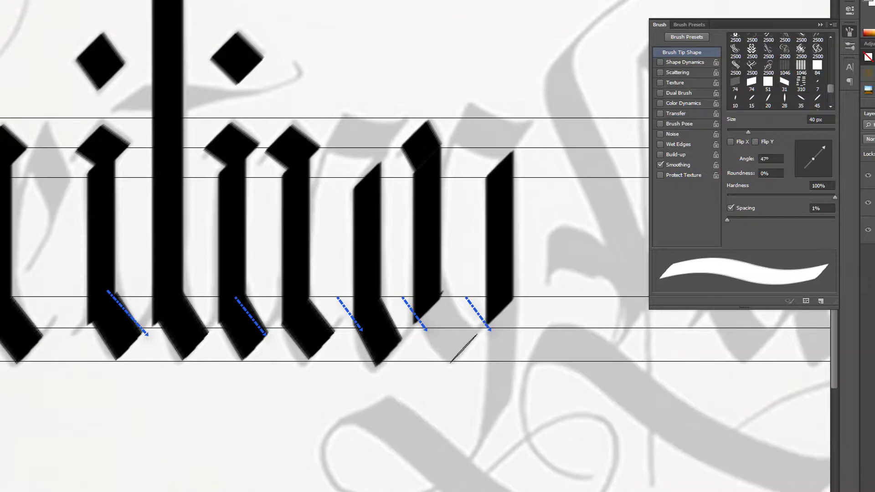
drag(426, 301, 464, 347)
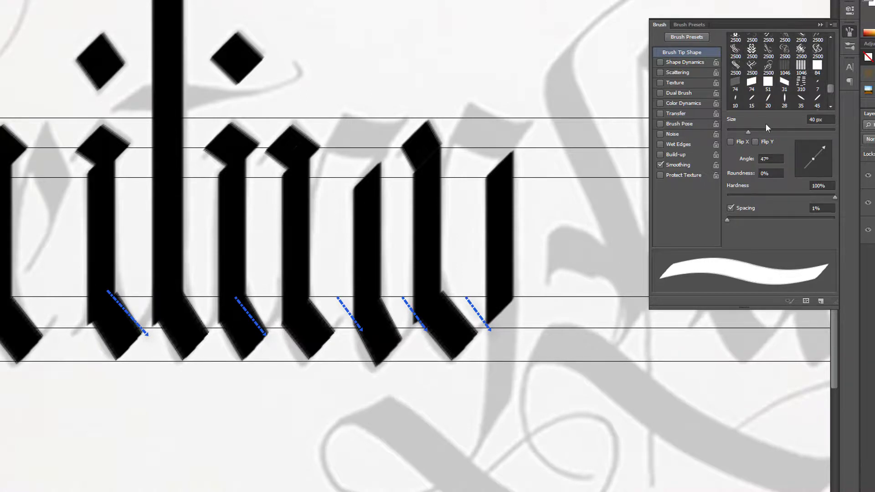
Set the brush angle to 61° and paint the slanted top strokes of the n and g as straight strokes.
drag(823, 152, 819, 146)
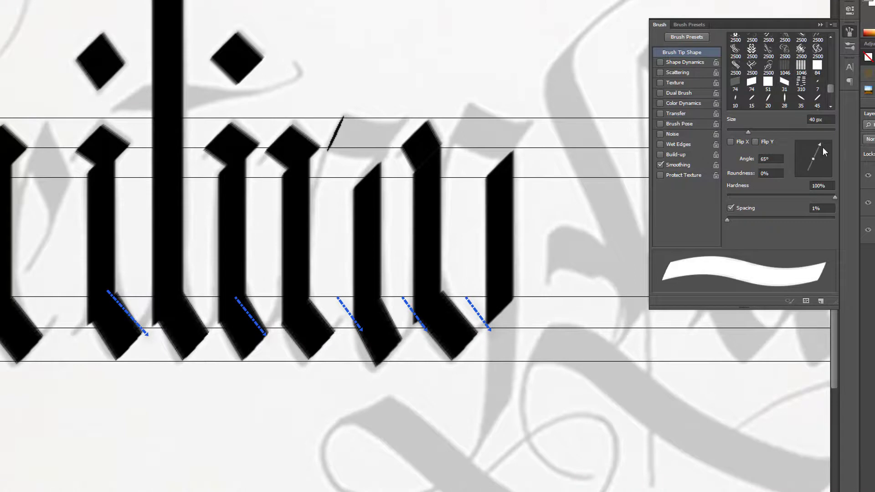
drag(821, 142, 823, 146)
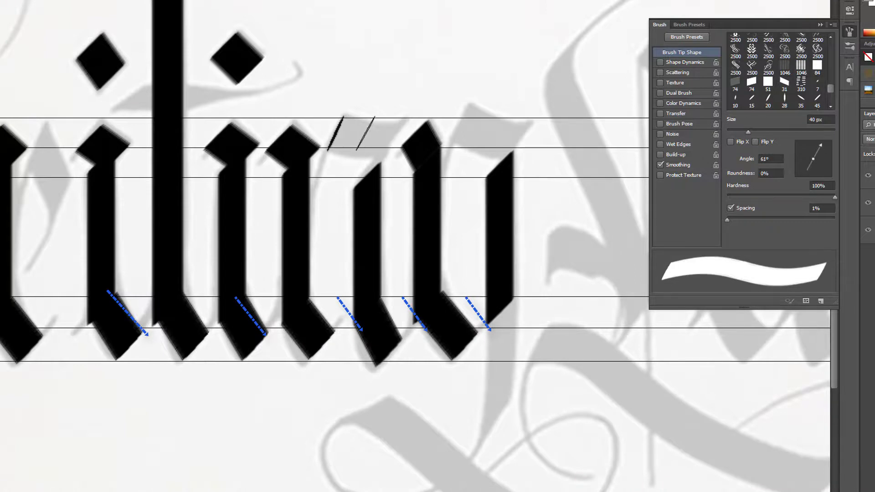
click(393, 139)
shift+click(335, 133)
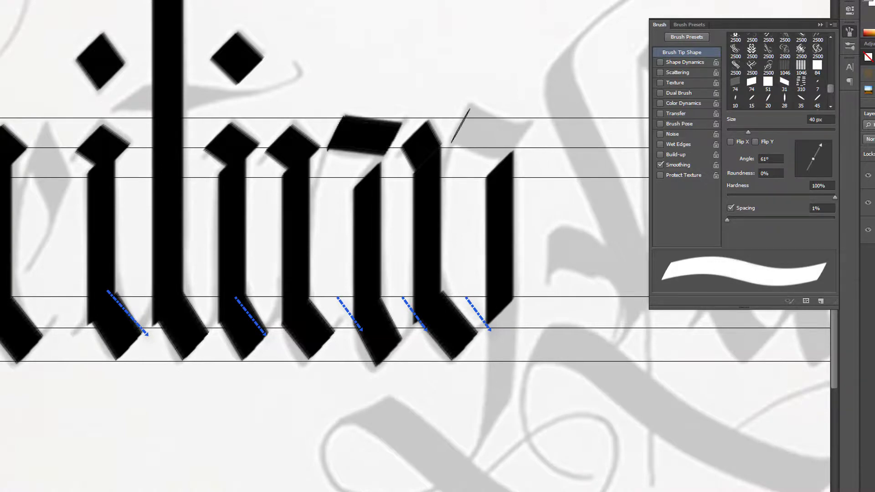
click(462, 121)
shift+click(520, 138)
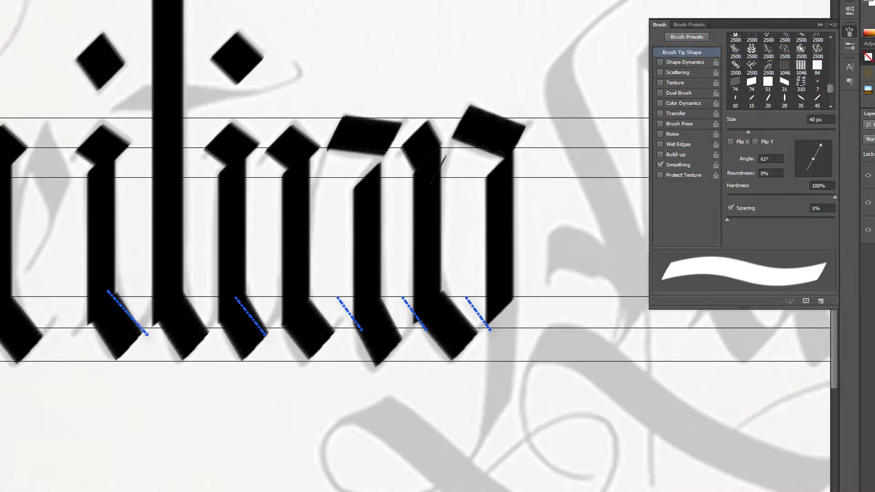
Set the brush angle to 66° and size to 70 px, and paint the thin hairlines joining the n and g top strokes to their stems.
drag(822, 147, 821, 147)
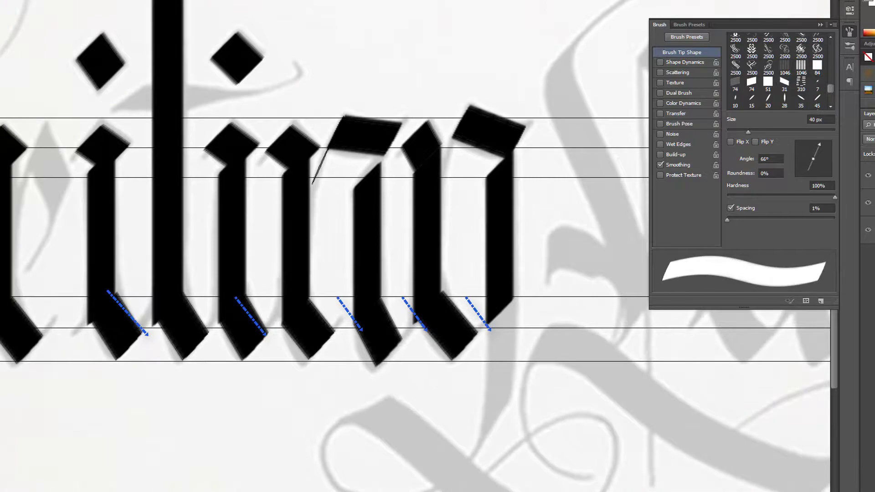
key(bracketright)
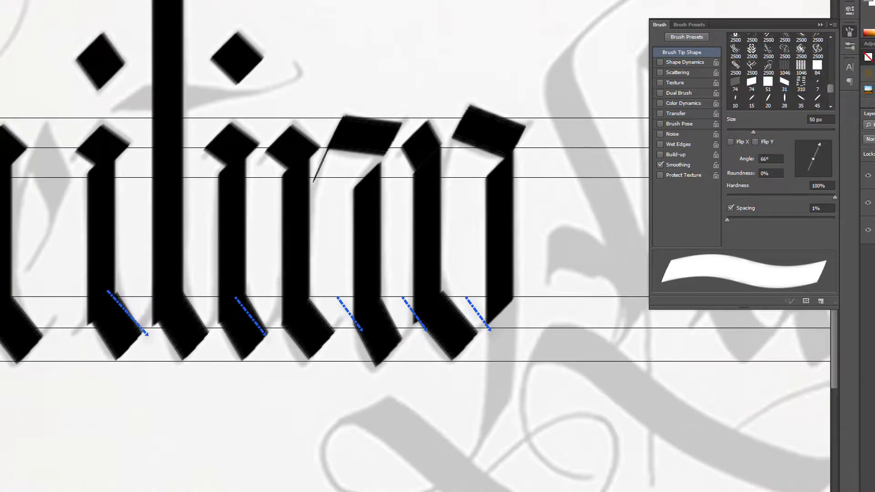
key(bracketright)
key(bracketright)
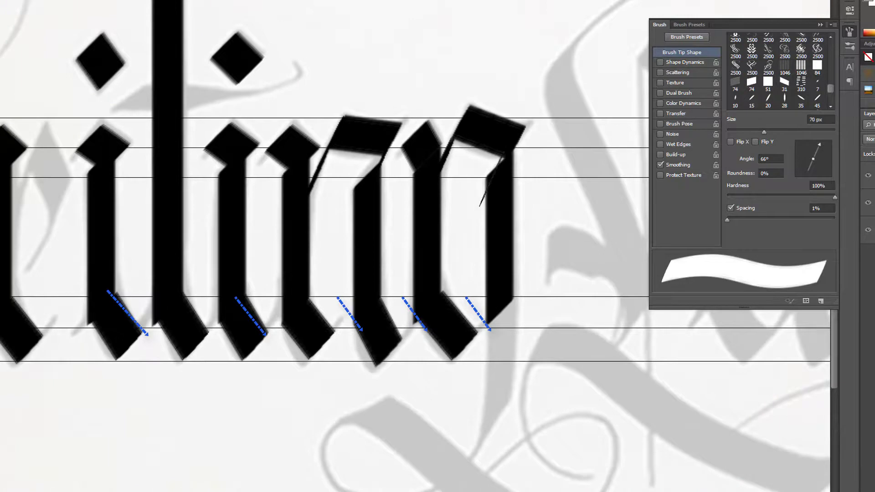
Paint the r's thin upward hairline from its stem to the tip of the faded diamond.
scroll(370, 302, down, 1)
scroll(370, 302, down, 1)
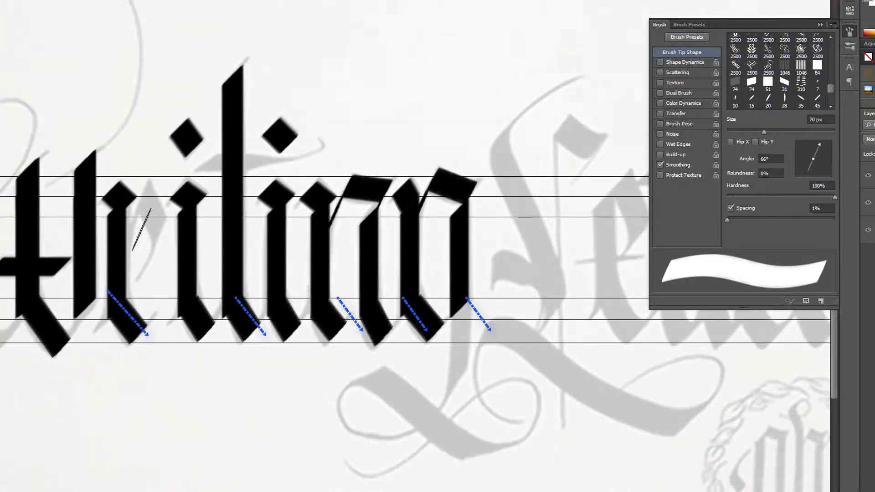
scroll(178, 233, up, 2)
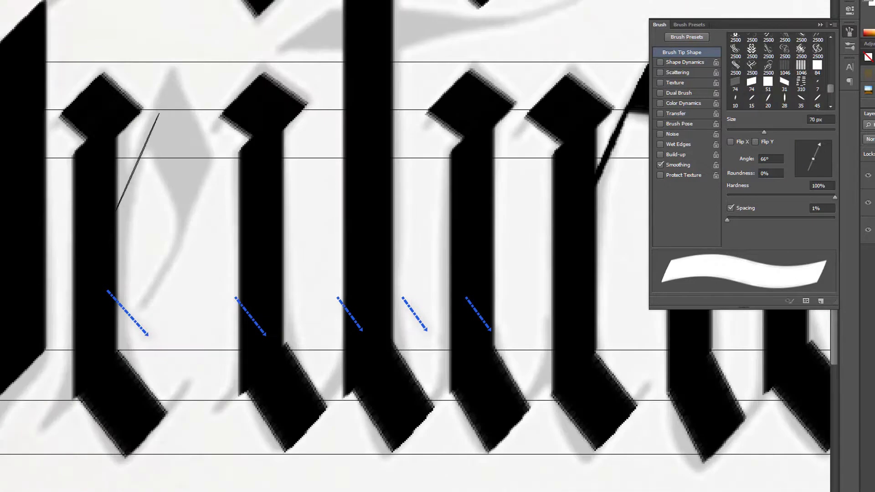
click(138, 163)
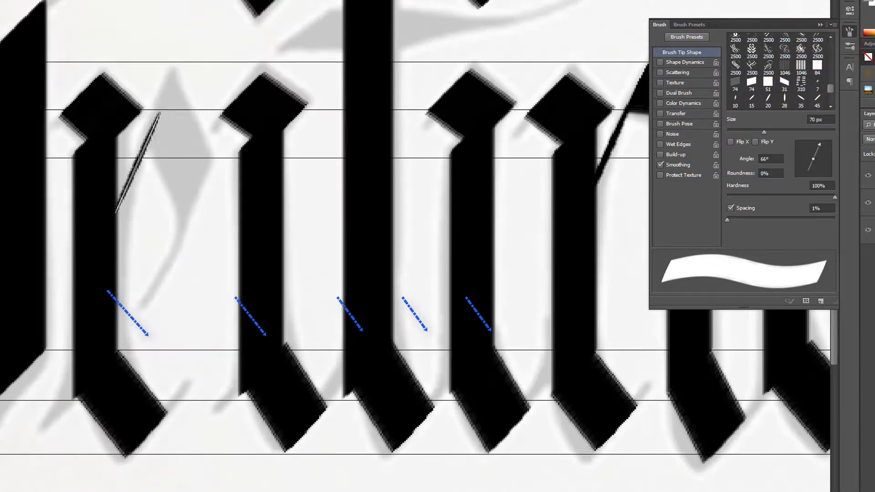
click(146, 140)
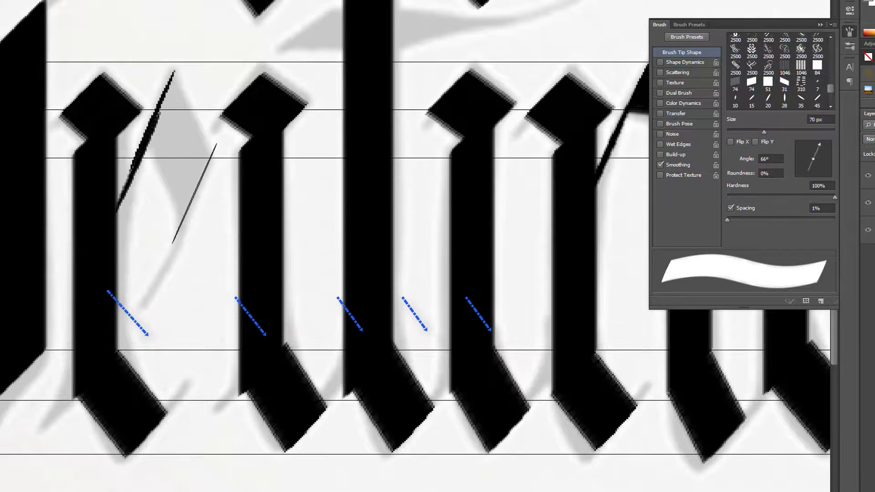
Paint the r's diamond ear as a straight stroke with a 45 px brush, and add its thin tail at 40 px.
key(bracketleft)
key(bracketleft)
key(bracketleft)
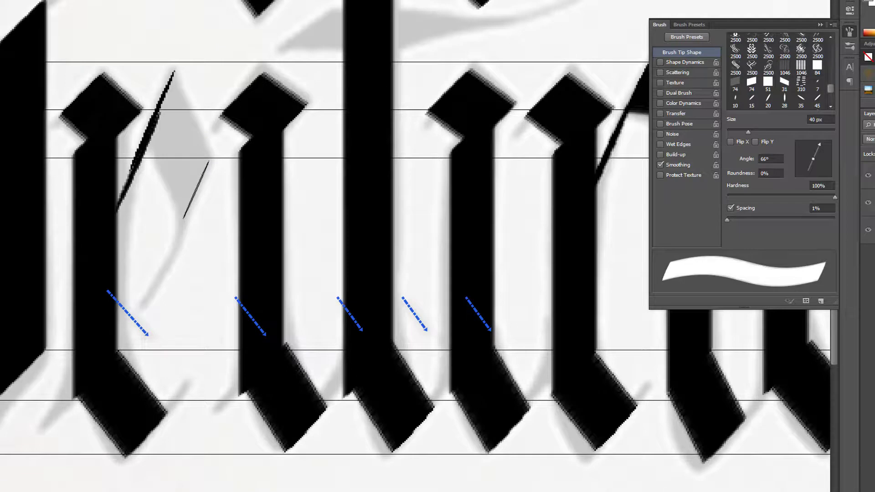
key(bracketright)
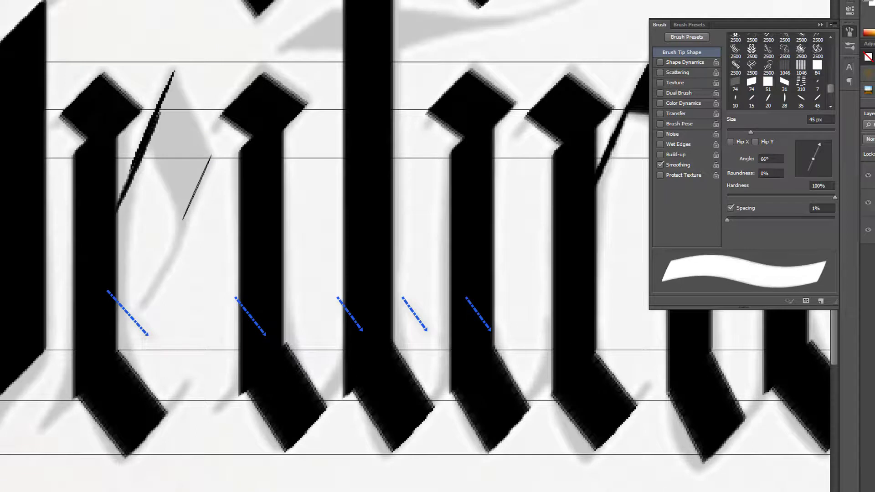
click(194, 192)
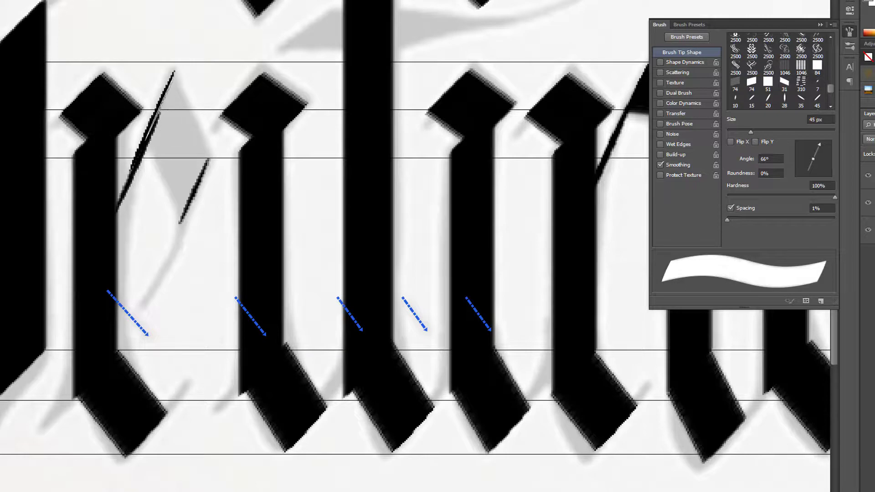
shift+click(160, 108)
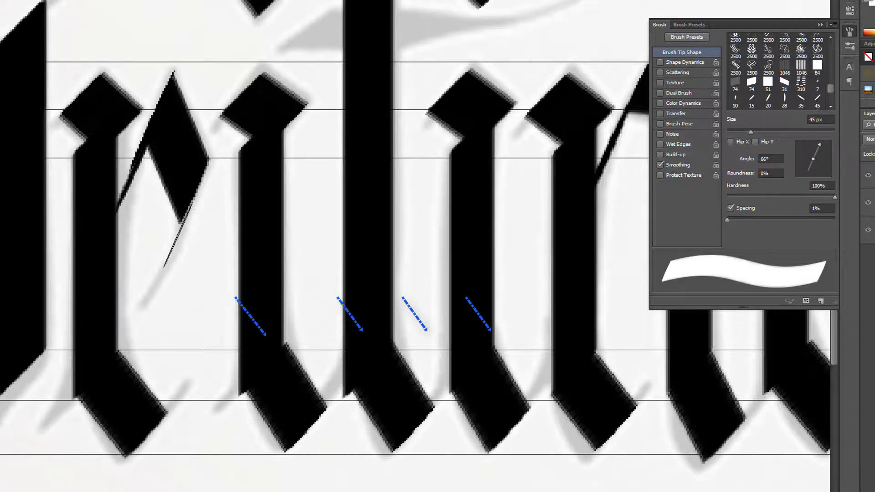
key(bracketleft)
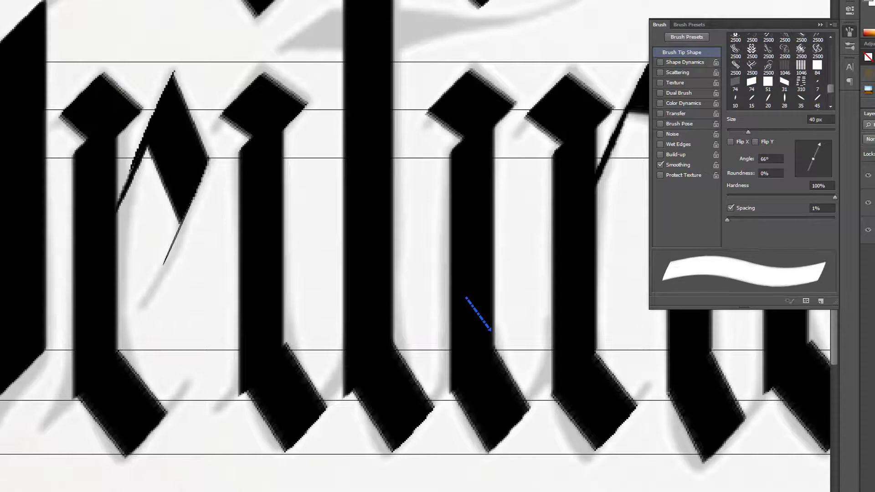
drag(174, 237, 168, 244)
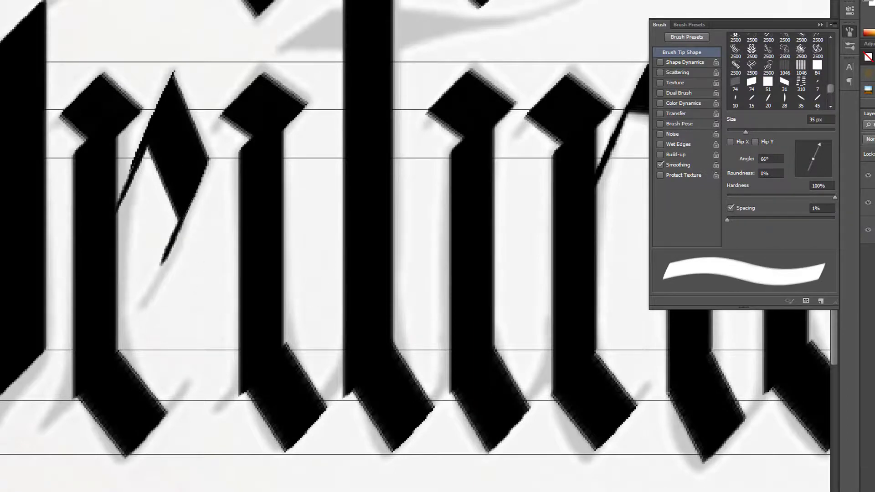
Set the brush angle to 57° and size to 90 px, and paint the diagonal joining the W's second stem to its foot.
key(ctrl+minus)
key(ctrl+minus)
key(ctrl+minus)
key(ctrl+minus)
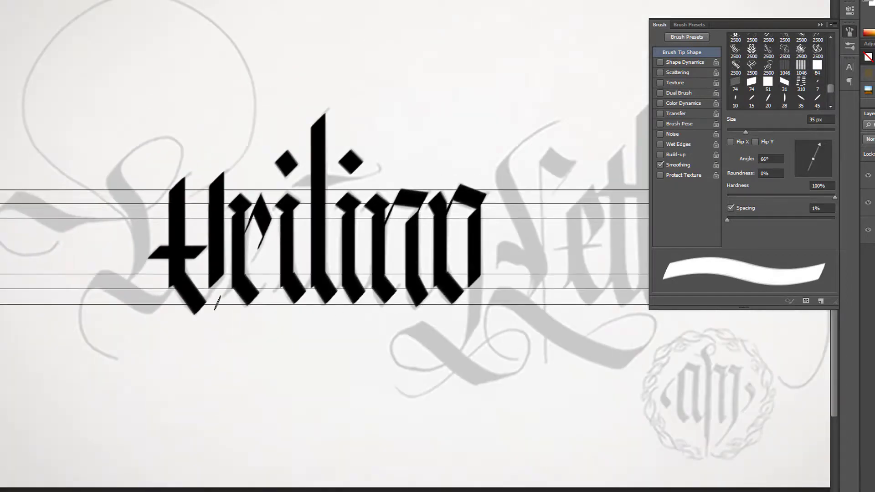
scroll(215, 286, up, 4)
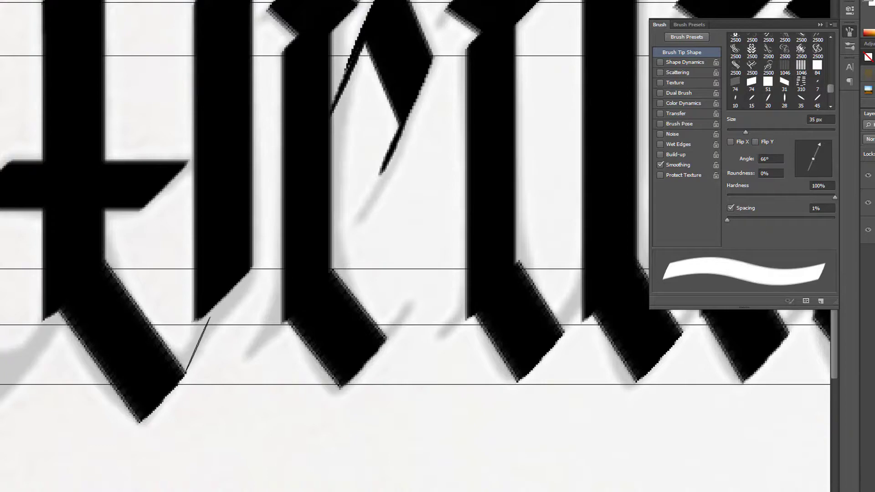
drag(819, 145, 821, 146)
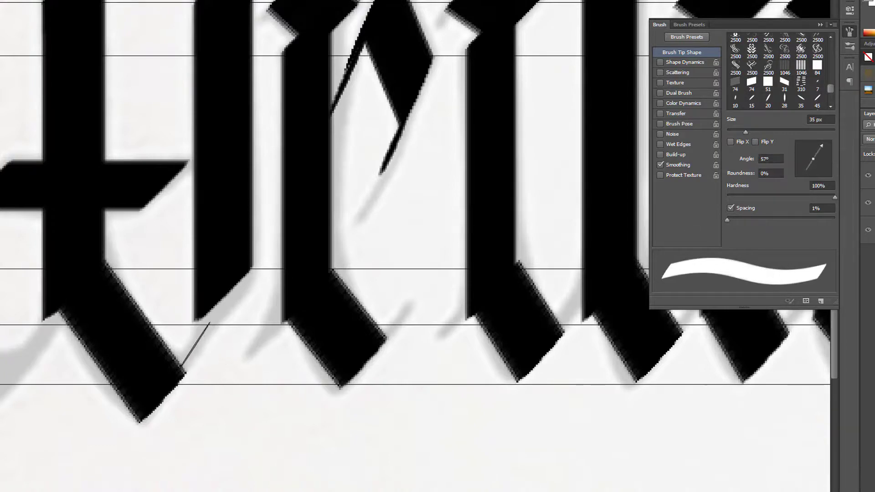
key(bracketright)
key(bracketright)
key(bracketright)
key(bracketright)
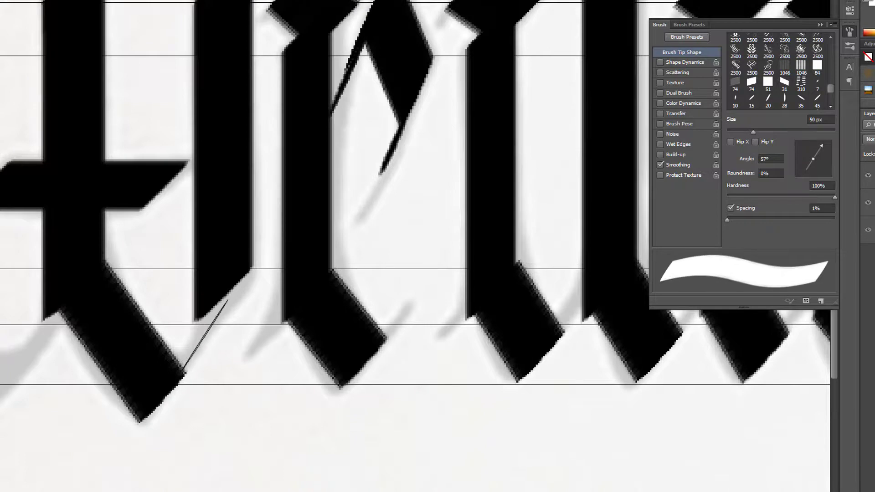
key(bracketright)
key(bracketright)
drag(212, 327, 193, 328)
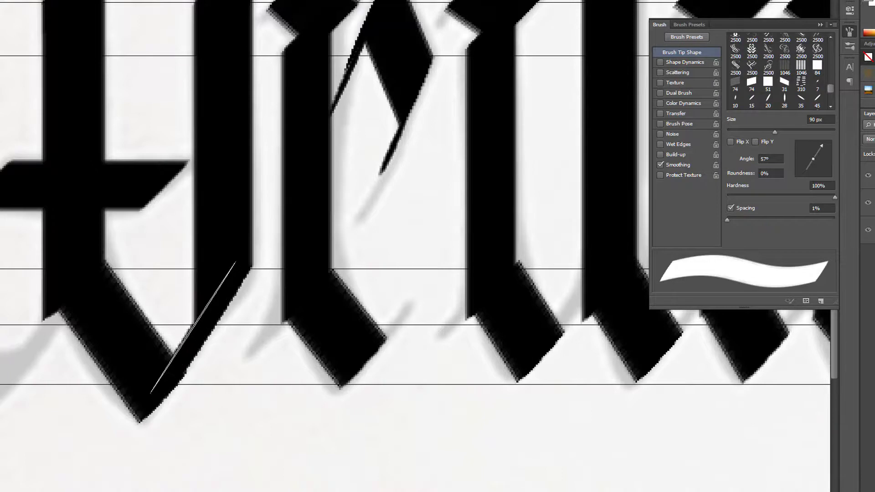
Set the brush to 40 px at a 40° angle and paint the t's crossbar as a straight horizontal stroke over the reference.
scroll(255, 370, down, 5)
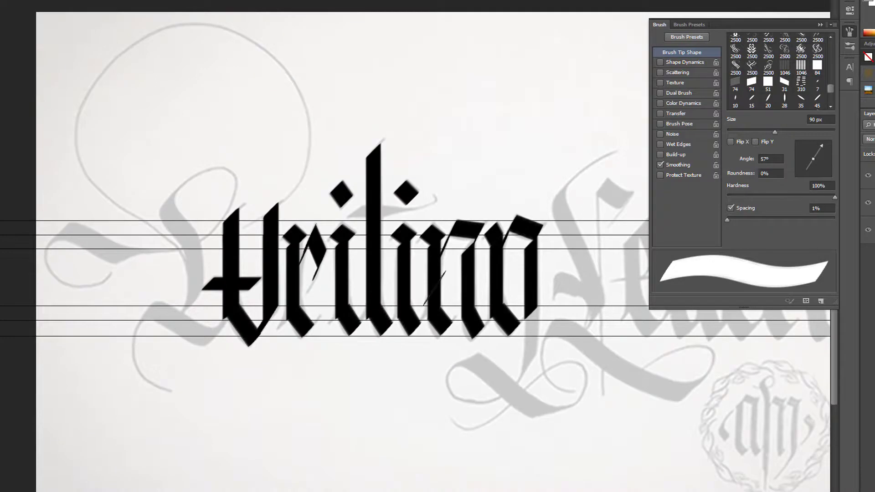
scroll(377, 228, up, 5)
key(bracketleft)
key(bracketleft)
key(bracketleft)
key(bracketleft)
key(bracketleft)
key(bracketleft)
key(bracketleft)
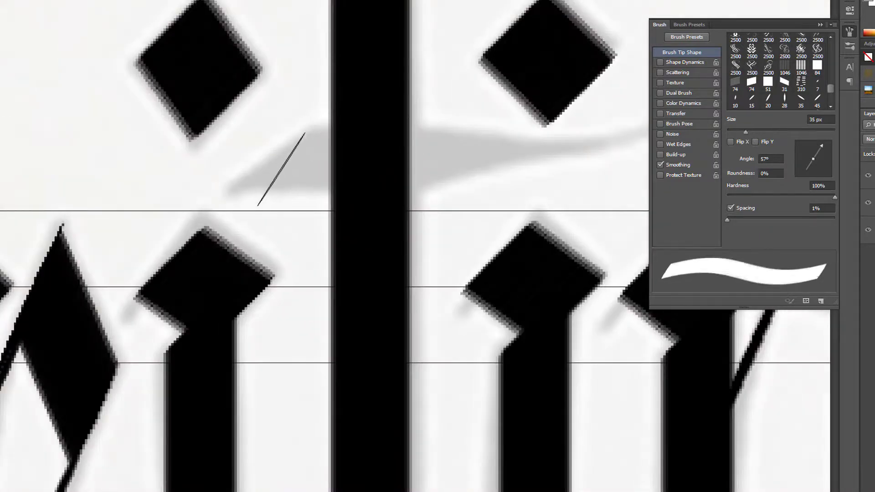
drag(831, 155, 826, 151)
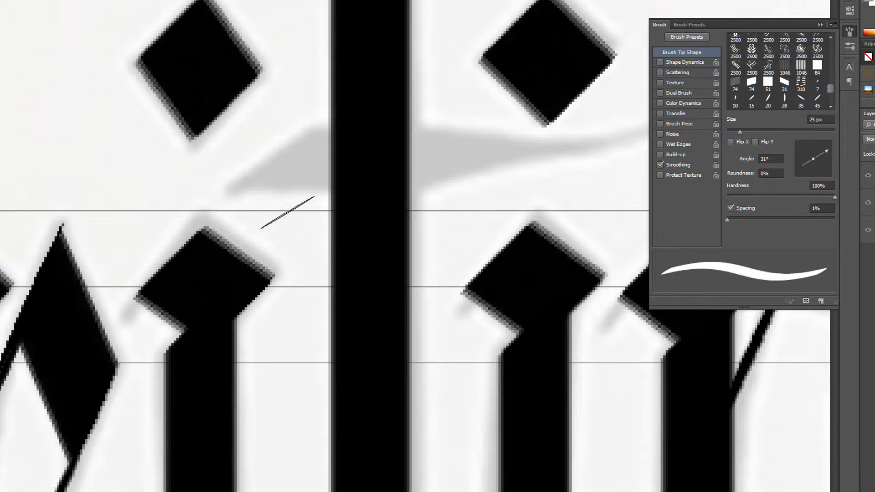
key(bracketright)
key(bracketright)
key(bracketright)
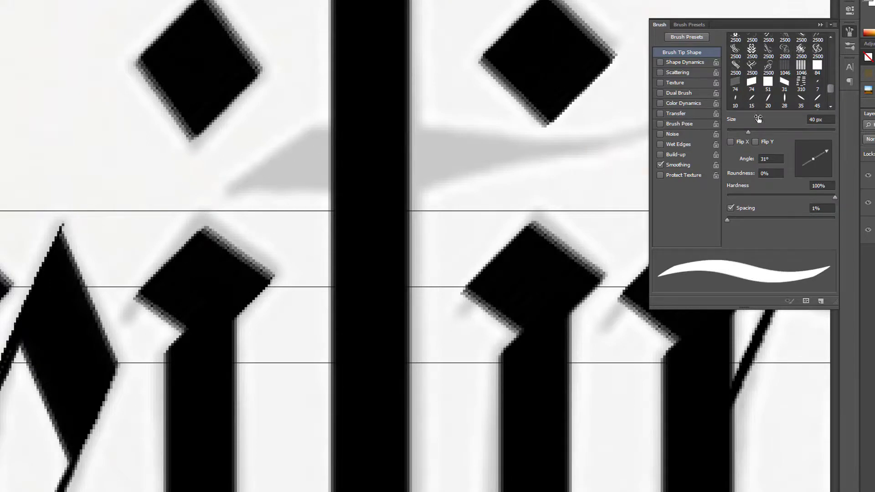
drag(826, 152, 825, 147)
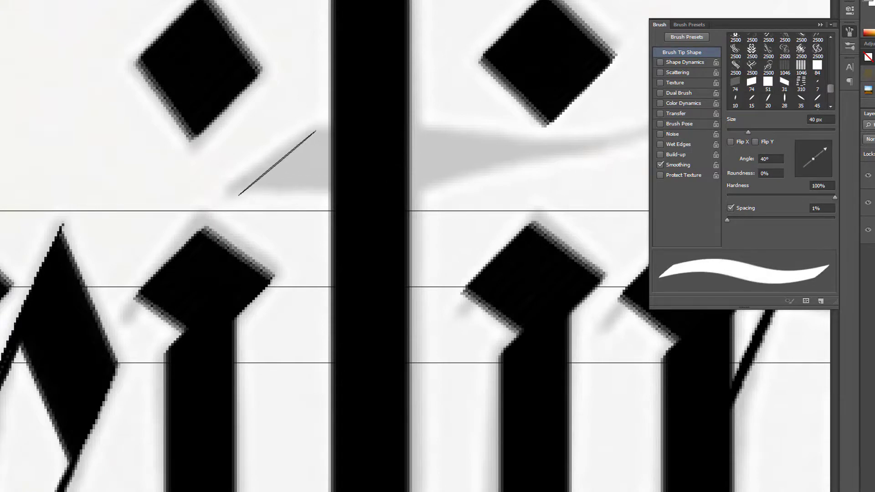
click(269, 163)
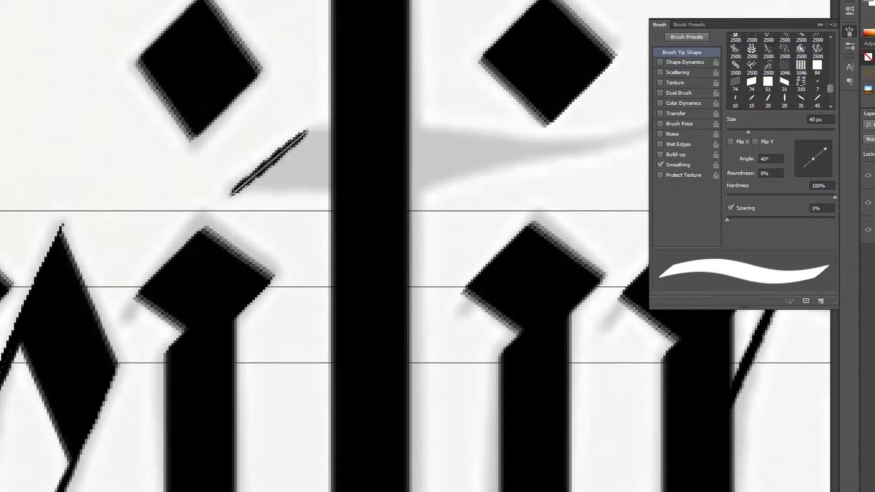
drag(269, 163, 475, 164)
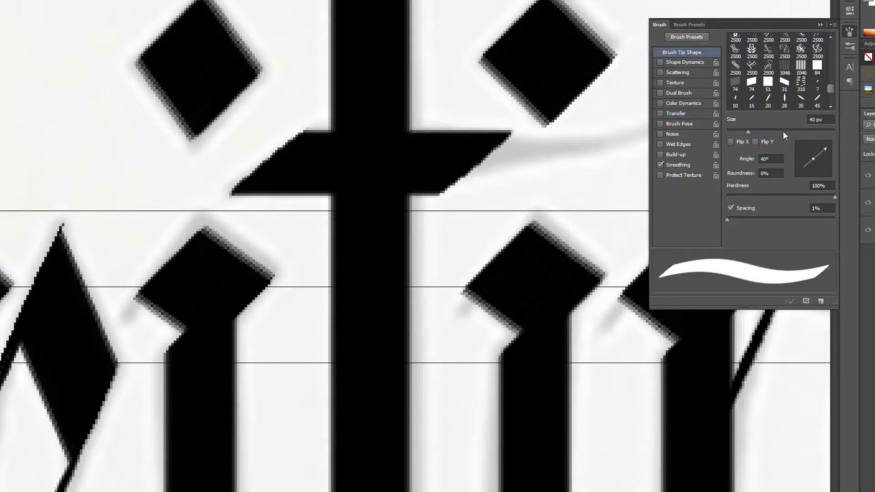
Set the brush angle to 4° and extend the end of the t's crossbar into a taper beneath the second i's dot.
drag(829, 156, 828, 154)
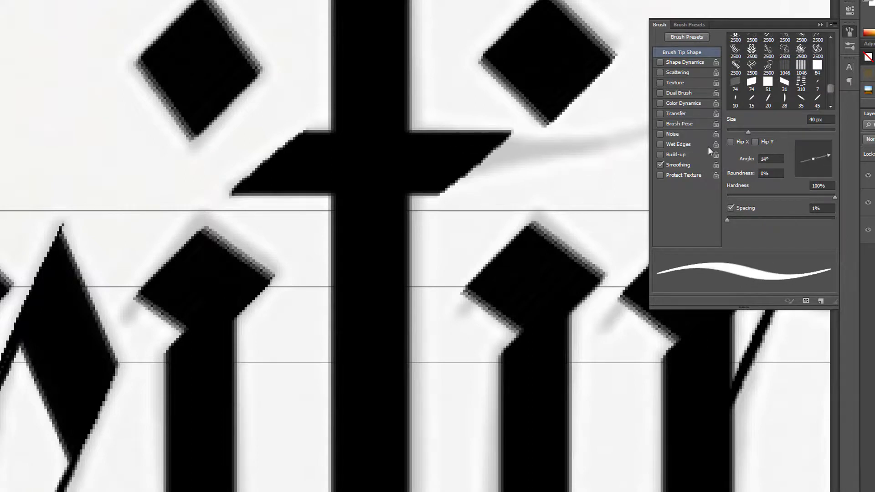
drag(829, 152, 829, 157)
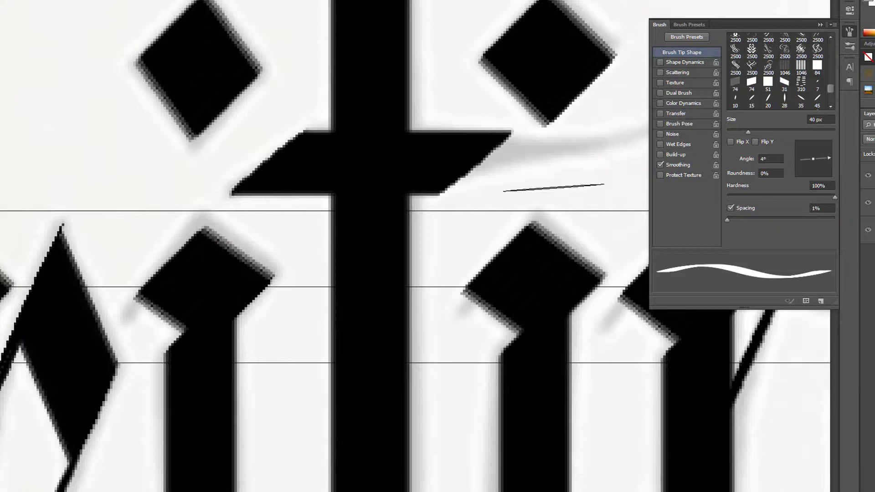
mouse_move(536, 128)
mouse_down()
mouse_move(510, 146)
mouse_move(420, 164)
mouse_up()
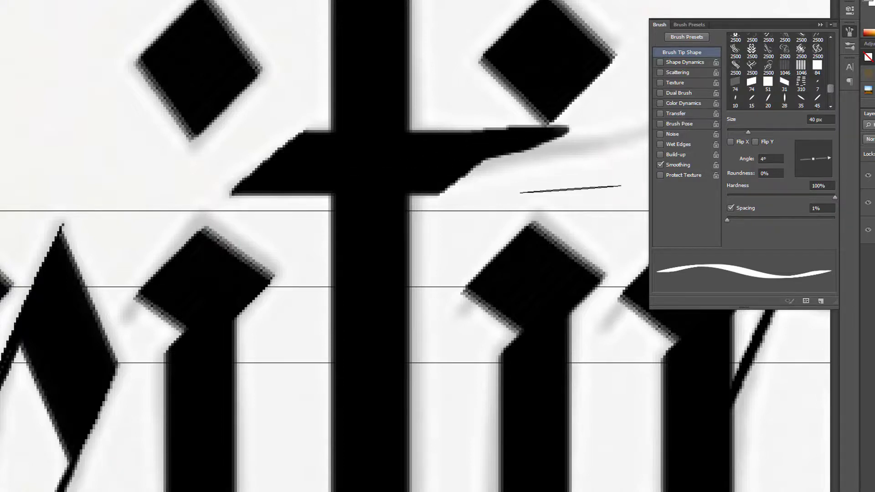
scroll(545, 223, down, 1)
scroll(545, 224, down, 2)
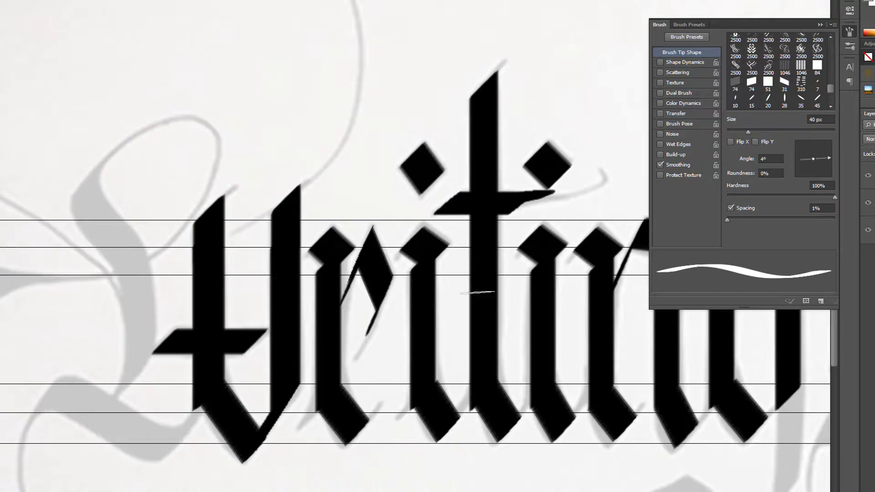
scroll(485, 283, down, 2)
scroll(329, 352, down, 2)
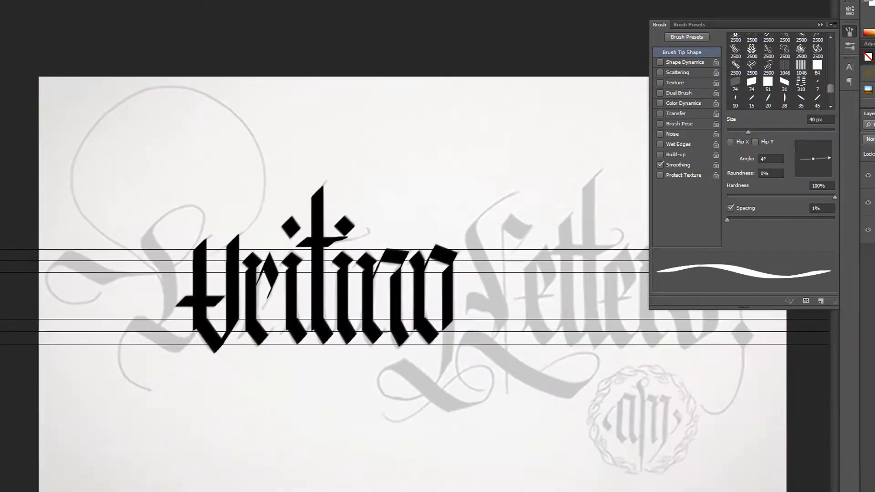
scroll(299, 346, up, 4)
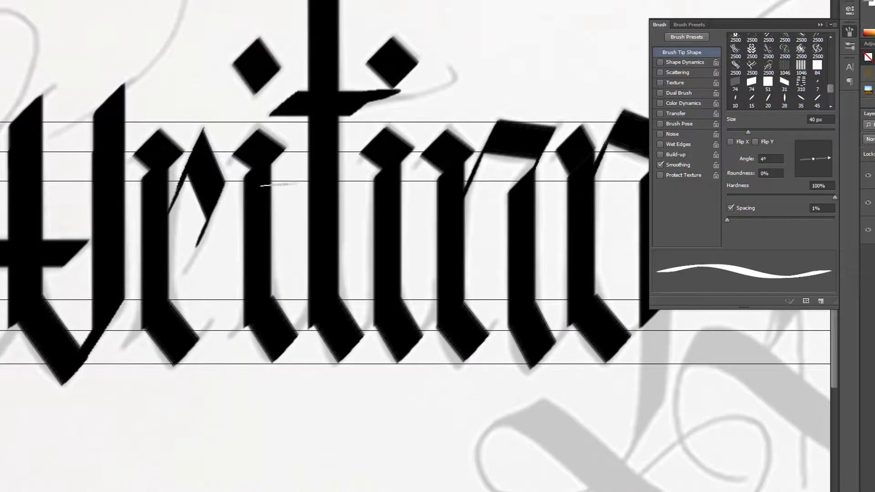
Set the brush angle to 44° and size to 15 px, and paint the r's thin exit flick with a smooth join to its foot.
drag(824, 157, 824, 151)
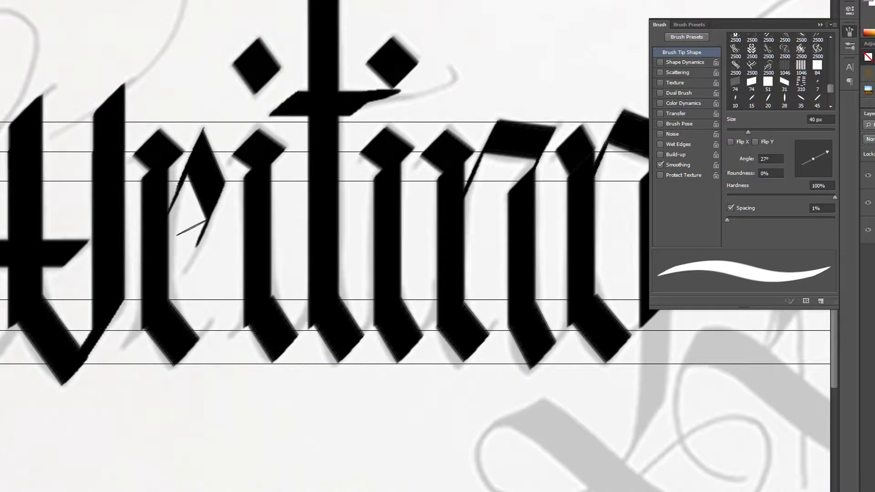
drag(827, 149, 826, 148)
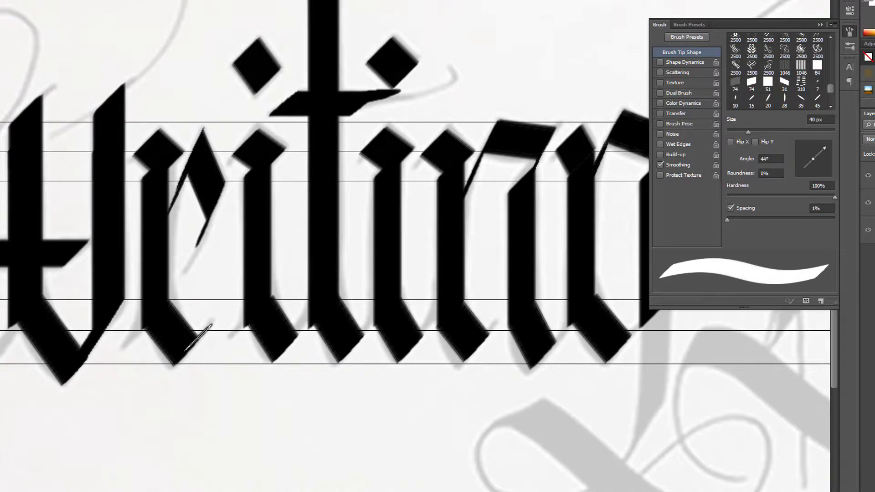
key(bracketleft)
key(bracketleft)
key(bracketleft)
key(bracketleft)
key(bracketleft)
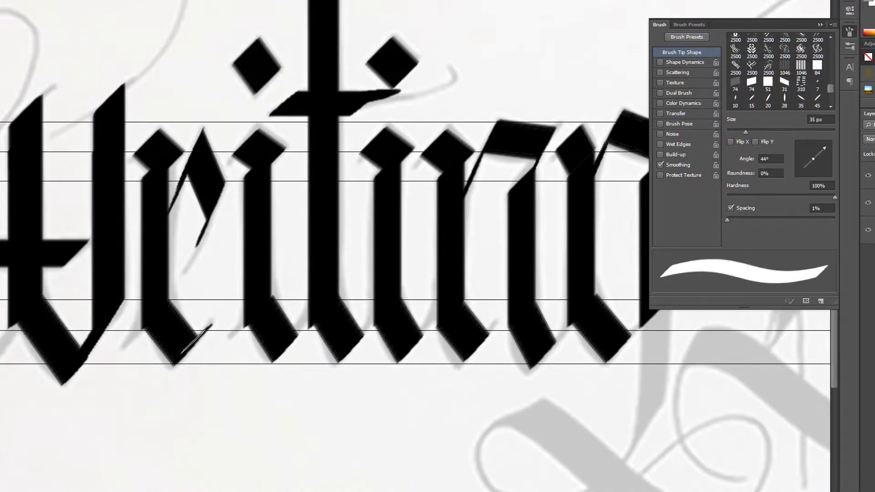
scroll(195, 342, up, 3)
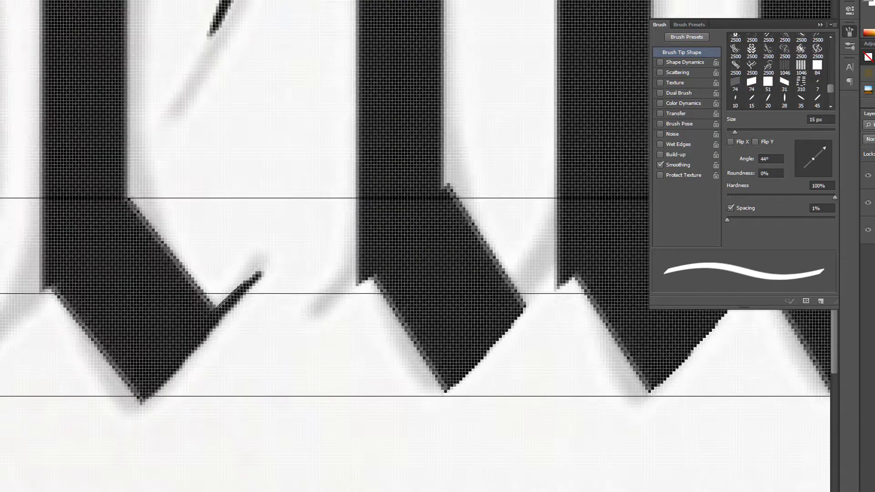
mouse_move(223, 306)
mouse_down()
mouse_move(185, 310)
mouse_move(227, 312)
mouse_up()
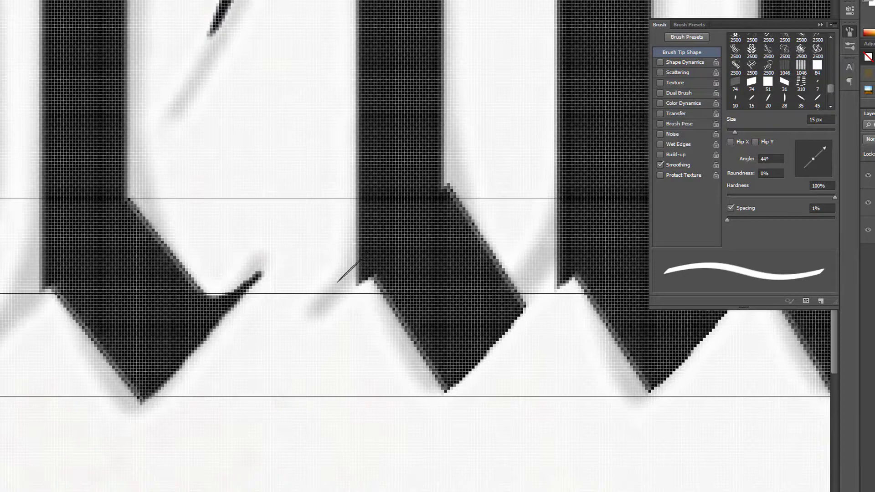
Set the brush angle to 51° and paint tapered spurs curving out to the left of the first i's and t's stem bases.
drag(825, 148, 824, 146)
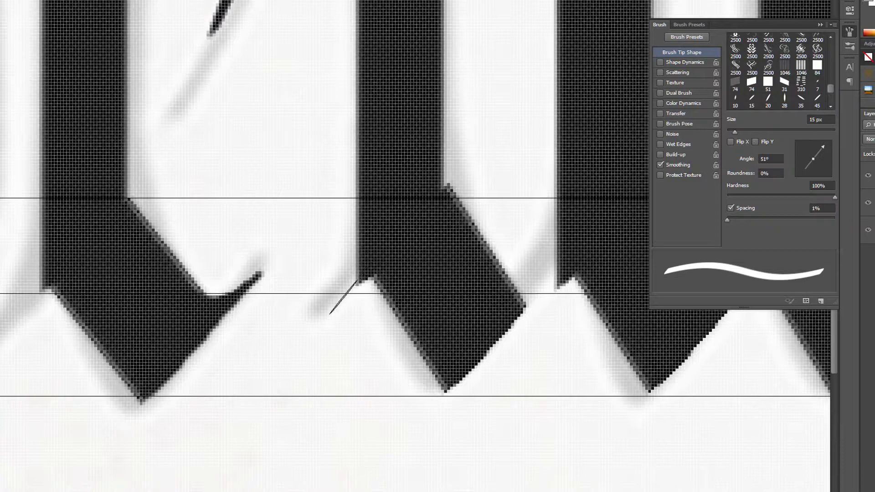
drag(344, 297, 349, 293)
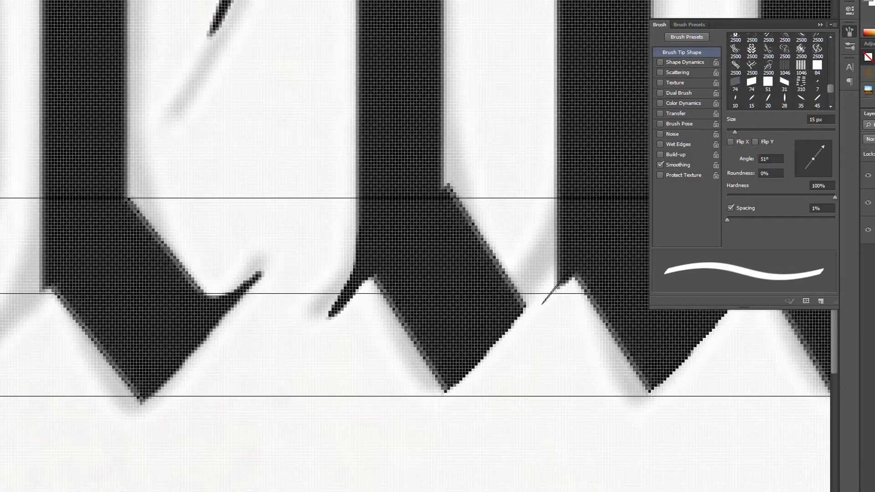
drag(549, 293, 554, 270)
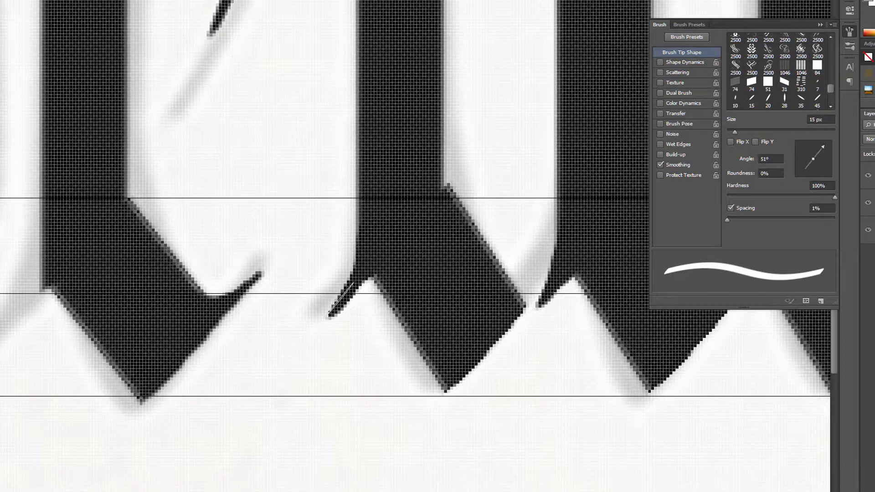
drag(334, 305, 370, 230)
scroll(446, 303, down, 5)
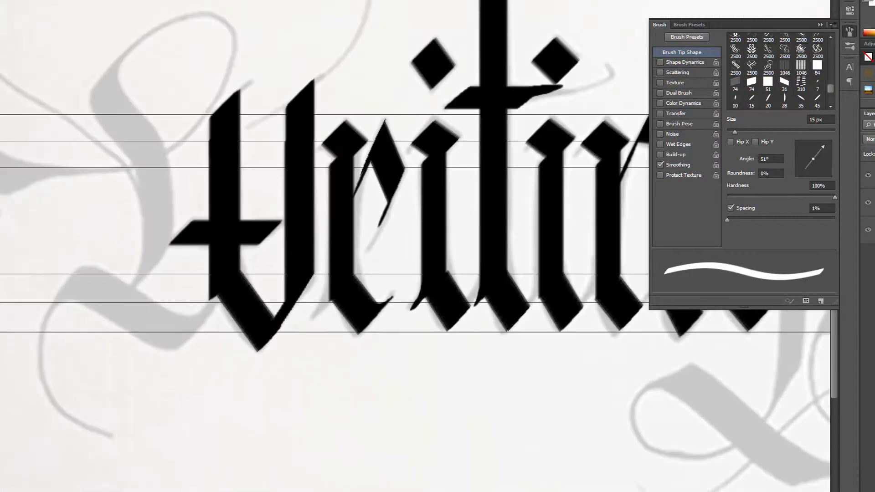
Paint a matching tapered spur at the base of the second i's stem, undoing the overlong last stroke and repainting it shorter.
scroll(562, 302, up, 5)
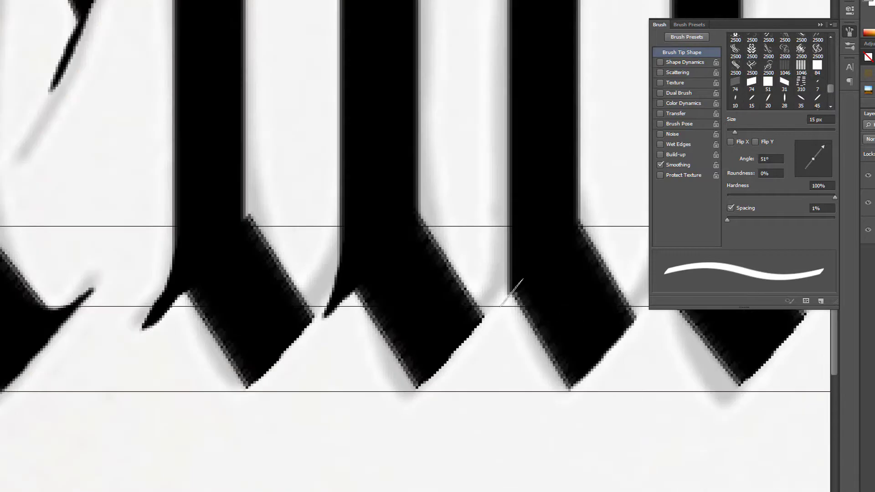
drag(505, 296, 508, 293)
drag(511, 286, 517, 256)
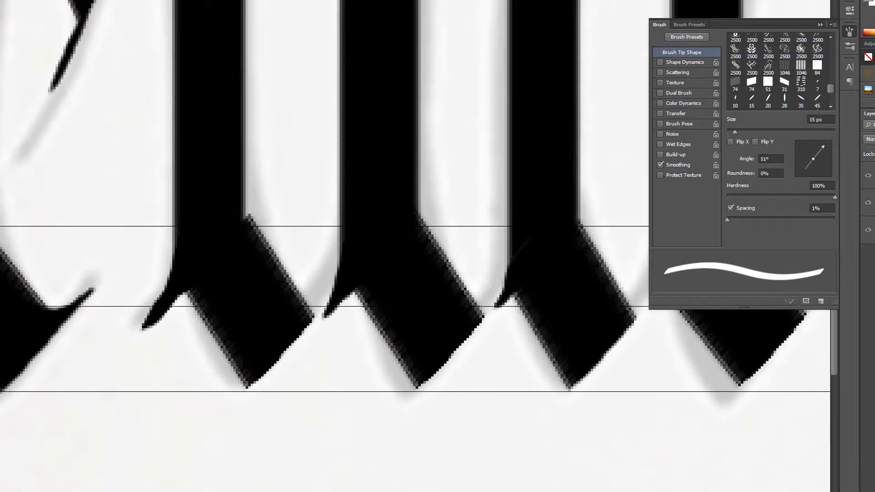
drag(498, 306, 519, 249)
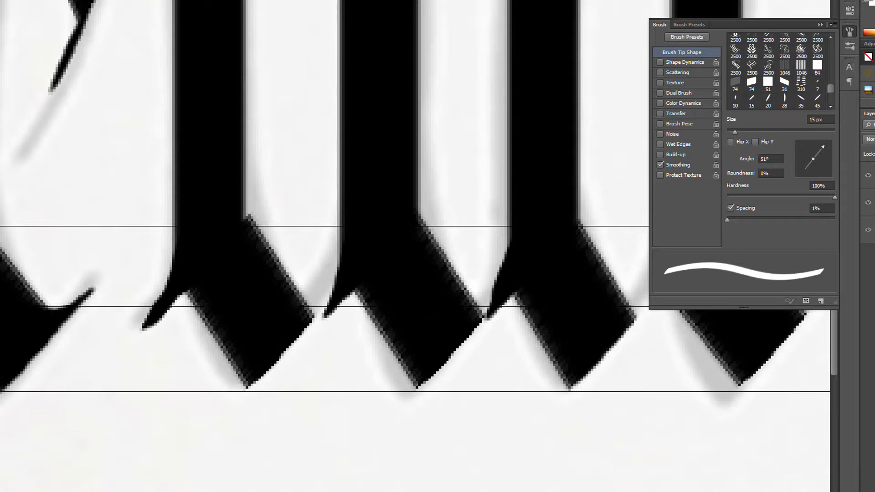
click(5, 0)
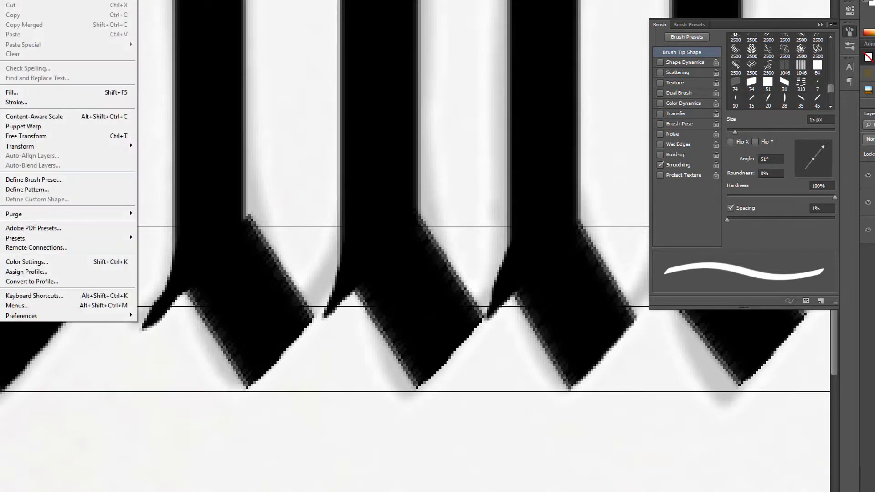
key(Escape)
drag(502, 299, 515, 267)
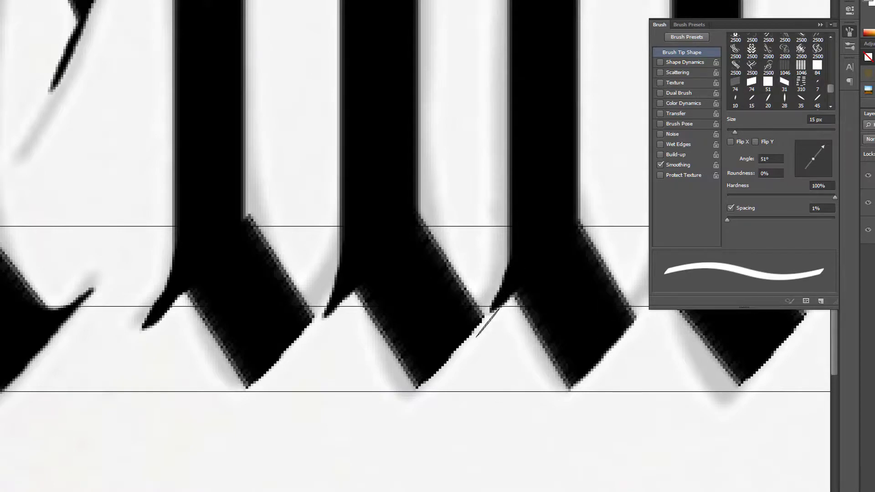
Paint a short exit flick rising from the second i's foot with the 15 px brush at 51°.
scroll(476, 345, down, 2)
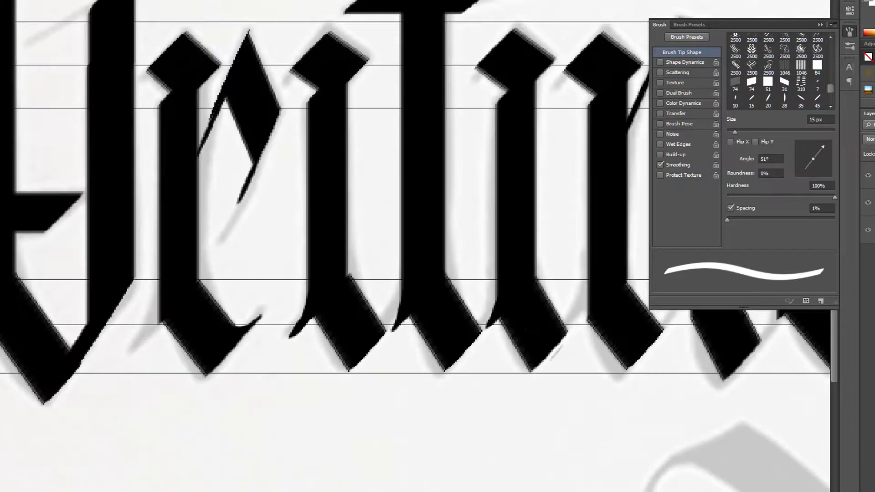
scroll(556, 369, down, 2)
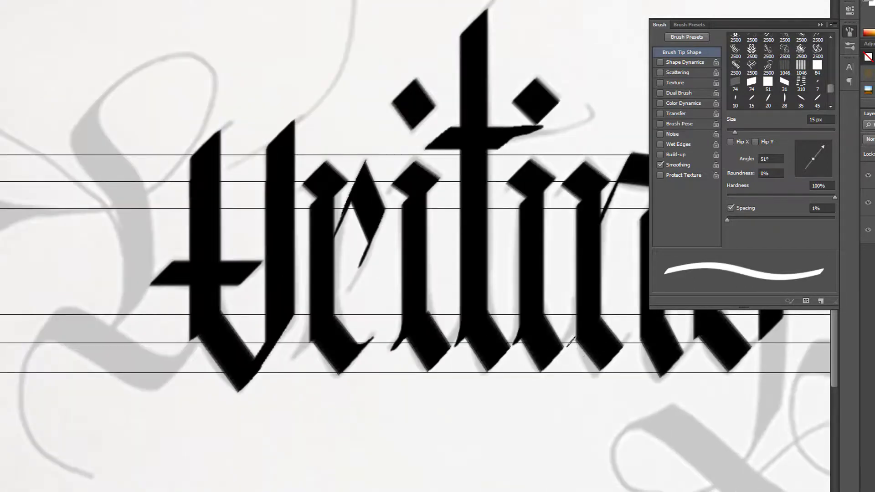
scroll(570, 341, up, 3)
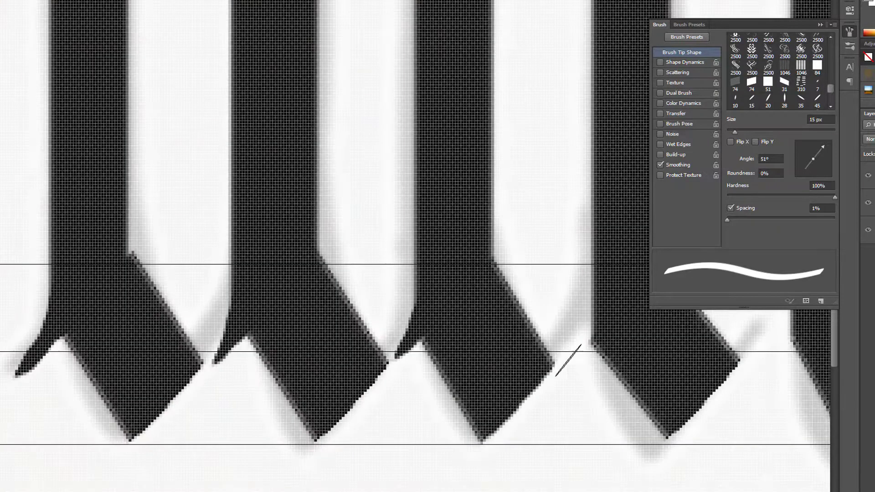
click(559, 358)
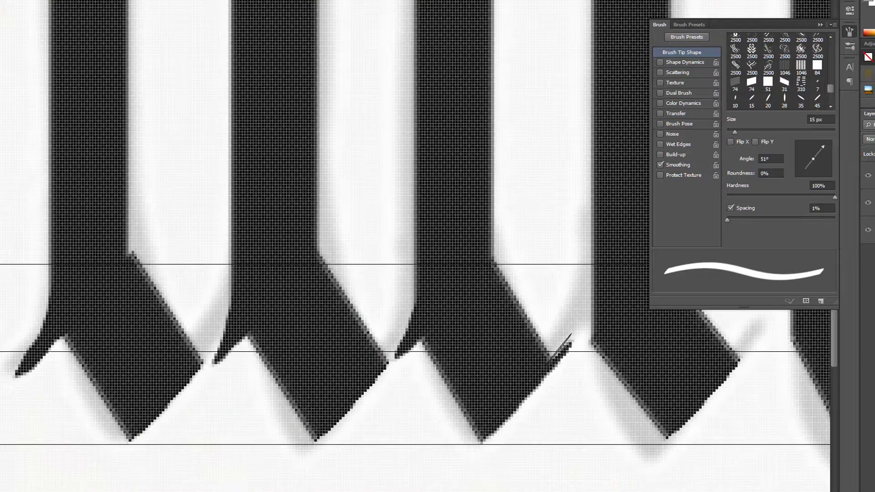
Reduce the brush to 8 px and add exit flicks to the feet of the t, first i and n's first stem, plus that stem's spur.
key(bracketleft)
key(bracketleft)
key(bracketleft)
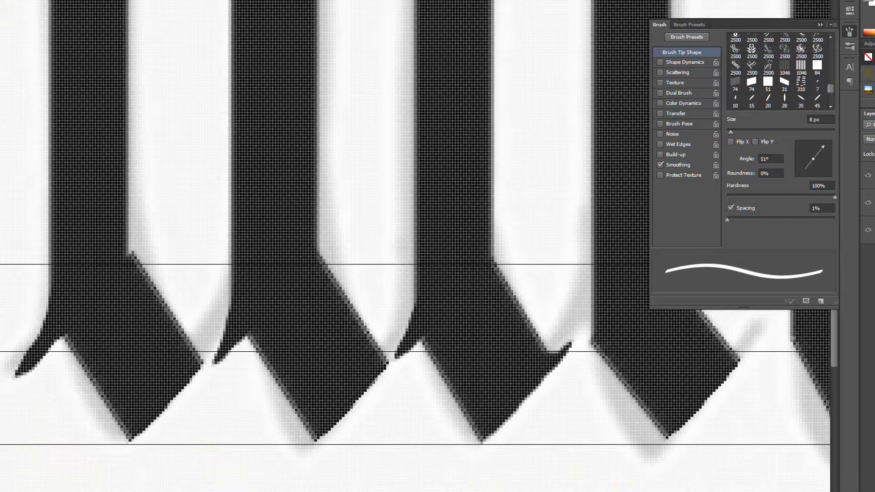
drag(383, 373, 394, 356)
drag(193, 369, 199, 358)
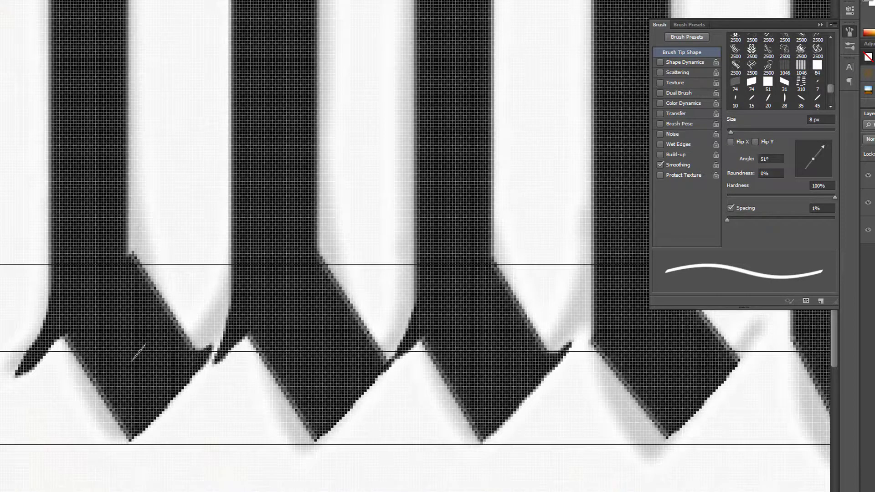
mouse_move(746, 353)
mouse_down()
mouse_move(754, 334)
mouse_move(725, 356)
mouse_up()
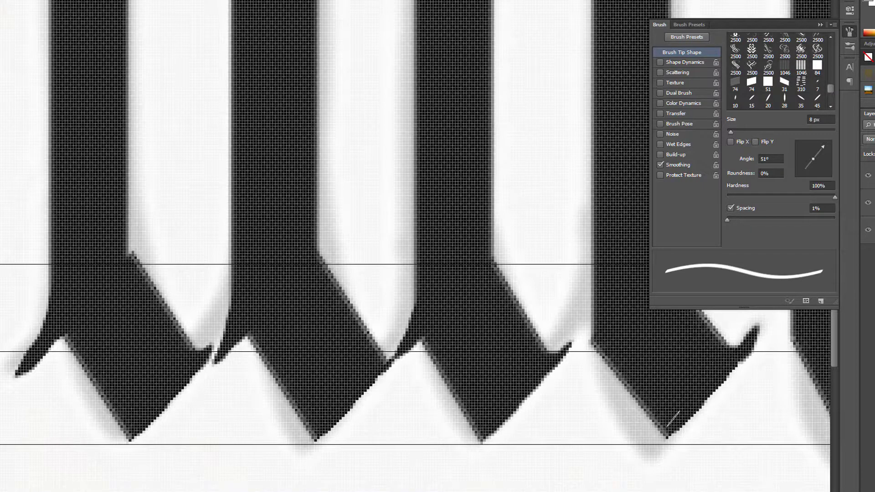
mouse_move(583, 349)
mouse_down()
mouse_move(595, 324)
mouse_move(622, 319)
mouse_move(573, 353)
mouse_move(630, 315)
mouse_move(587, 336)
mouse_move(600, 300)
mouse_up()
Set the brush angle to 44° and size to 40 px, and extend the g's second stem downward into a straight vertical descender.
scroll(581, 490, down, 2)
scroll(578, 490, down, 3)
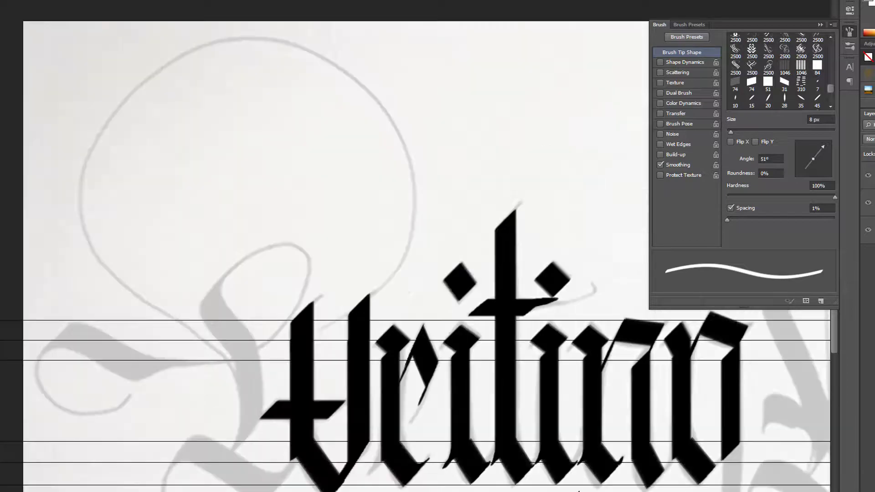
scroll(588, 460, down, 2)
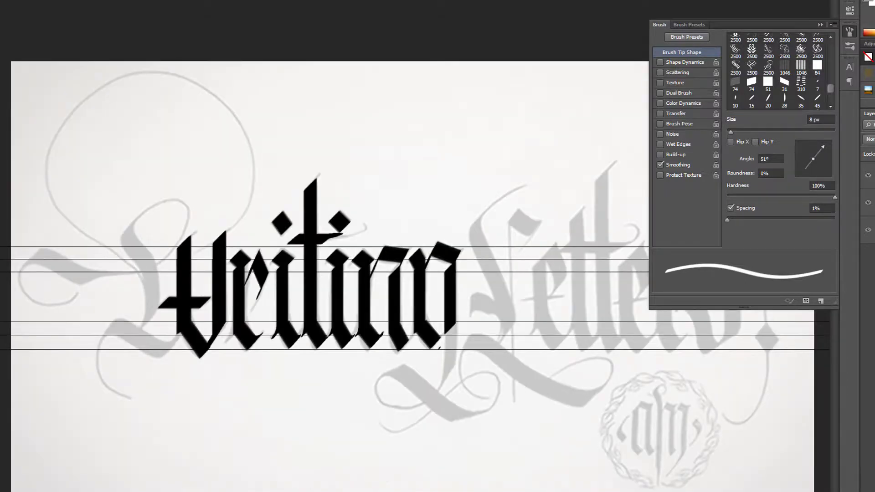
scroll(439, 347, up, 4)
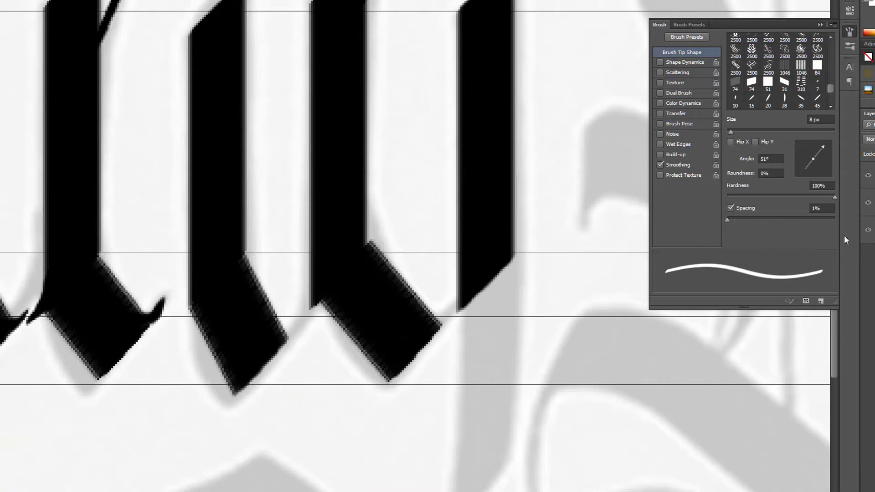
click(824, 148)
key(bracketright)
key(bracketright)
key(bracketright)
key(bracketright)
key(bracketright)
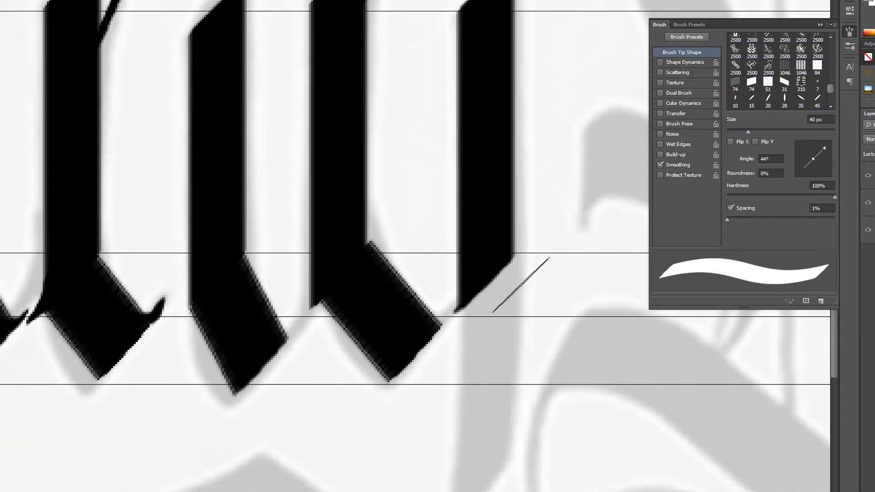
click(2, 0)
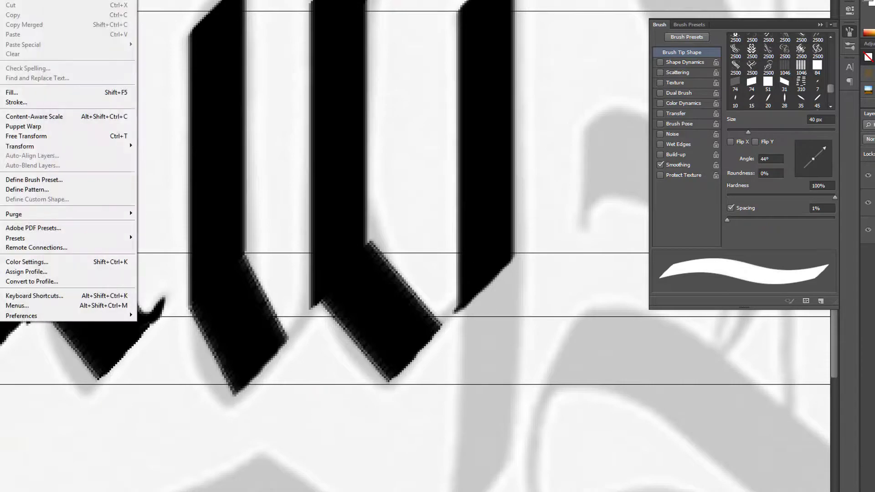
key(Escape)
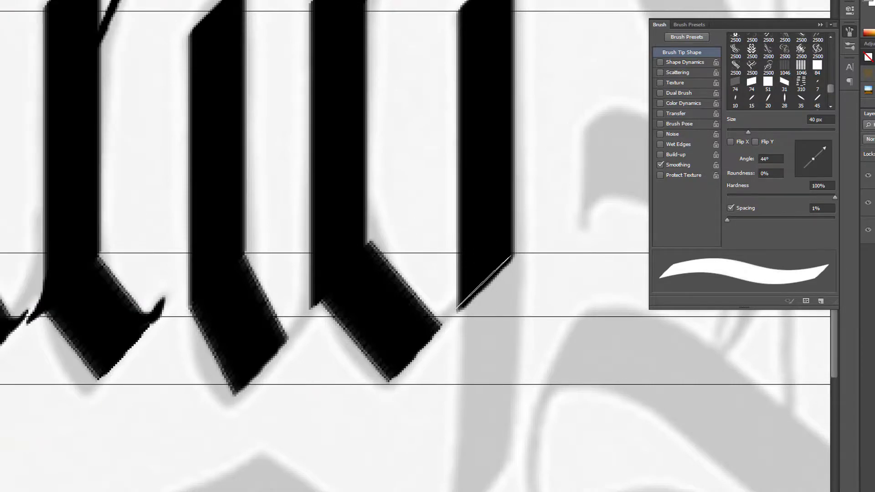
drag(486, 284, 476, 478)
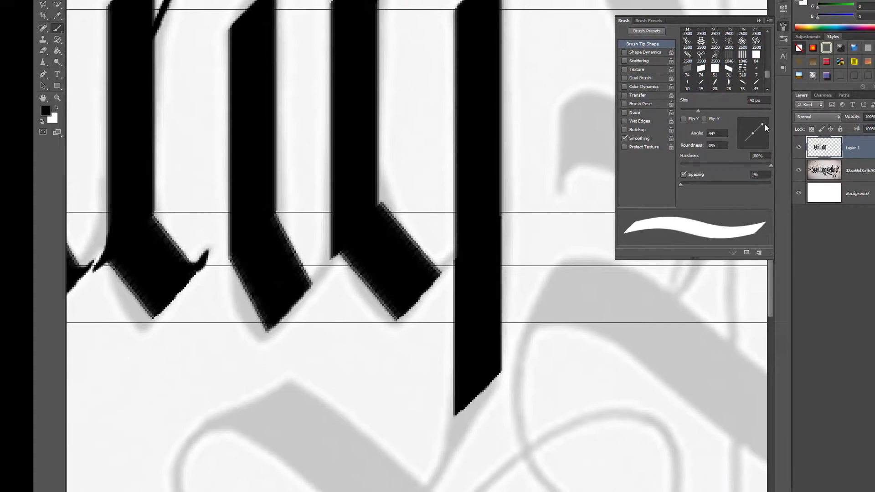
Taper the end of the g's descender with the 40 px brush, using a 57° angle for the bevel and 73° for the thin tail.
drag(795, 136, 793, 133)
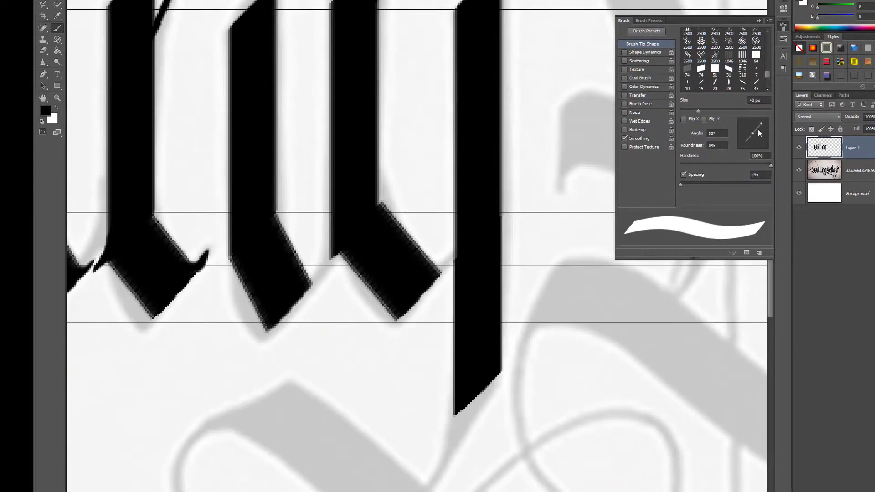
drag(759, 127, 761, 123)
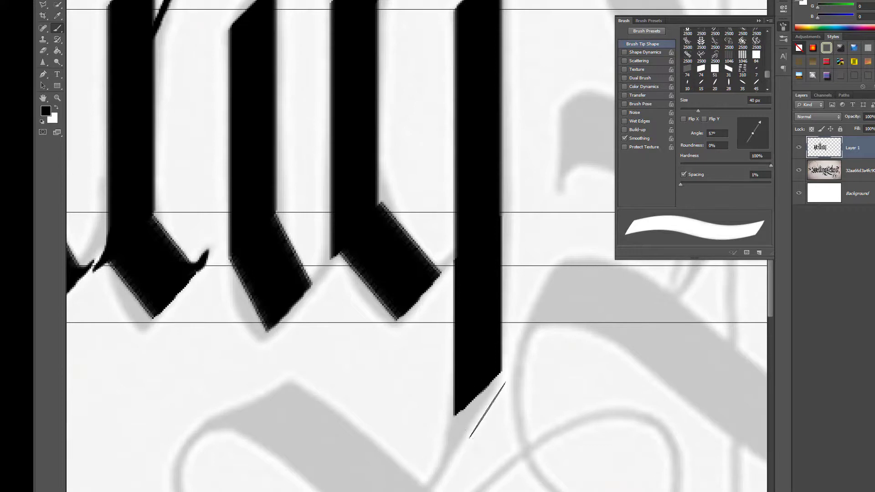
mouse_move(482, 382)
mouse_down()
mouse_move(460, 424)
mouse_move(465, 395)
mouse_up()
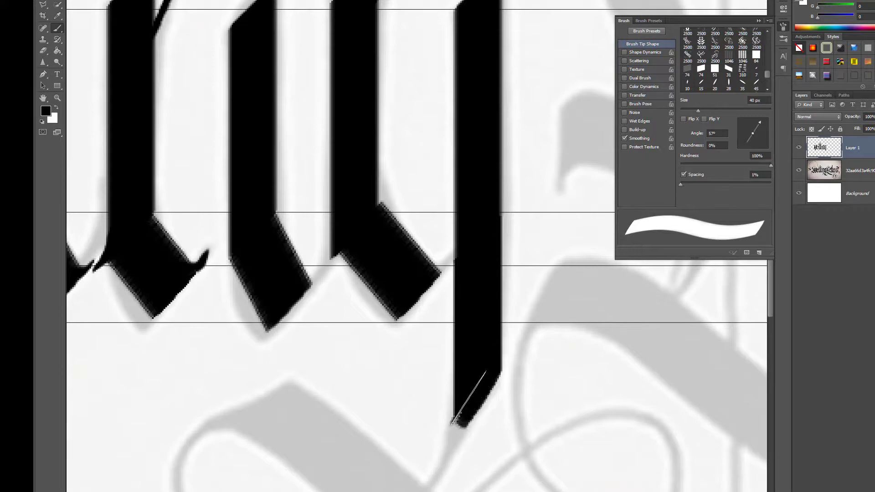
drag(764, 123, 756, 120)
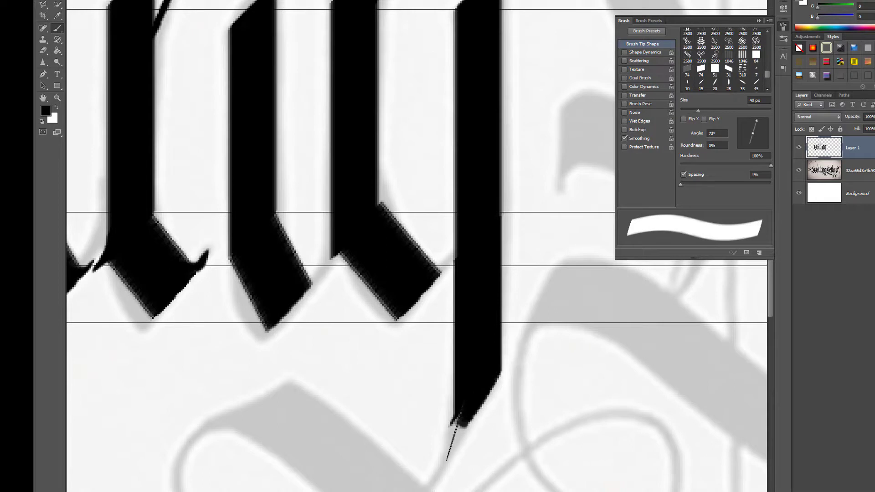
mouse_move(450, 450)
mouse_down()
mouse_move(462, 435)
mouse_move(461, 443)
mouse_move(464, 406)
mouse_up()
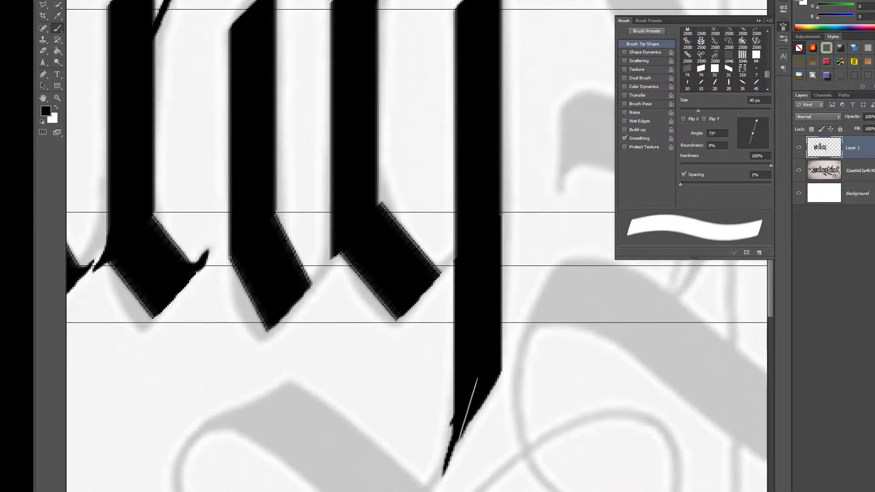
scroll(473, 392, down, 5)
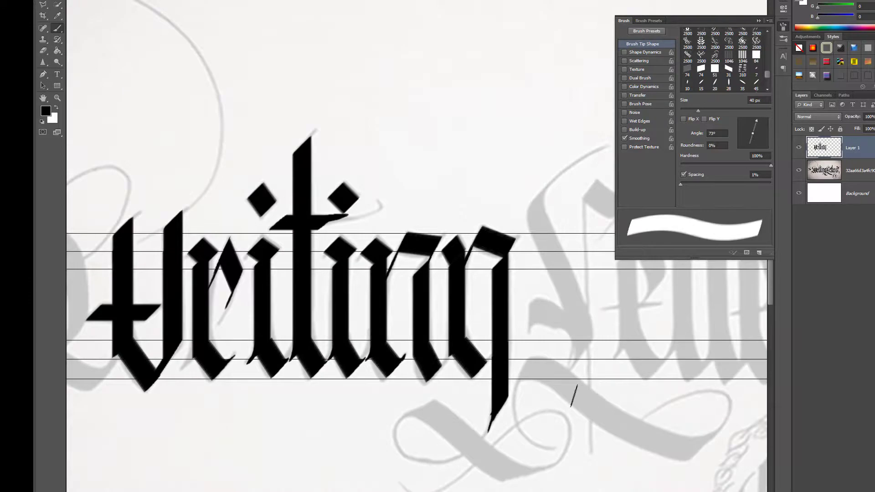
scroll(544, 395, down, 2)
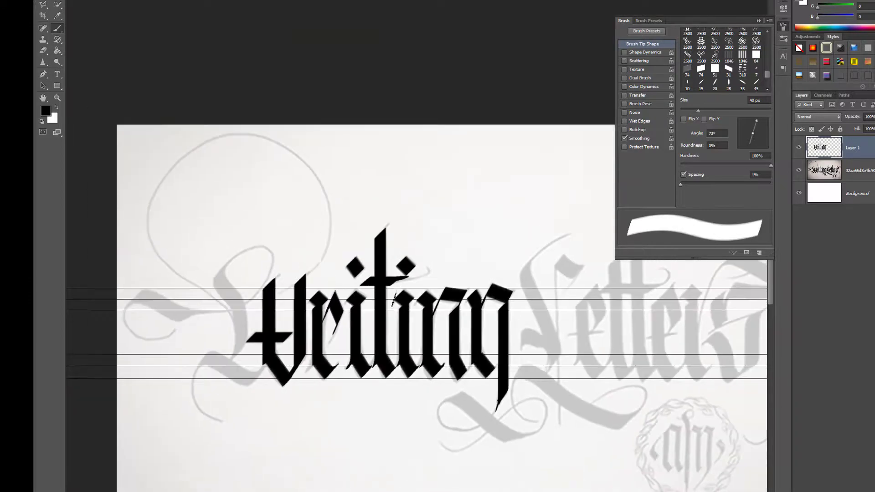
Set the brush angle to 45°, reduce its size, and paint a small pointed spur on the head of the n's first stem.
scroll(393, 301, up, 2)
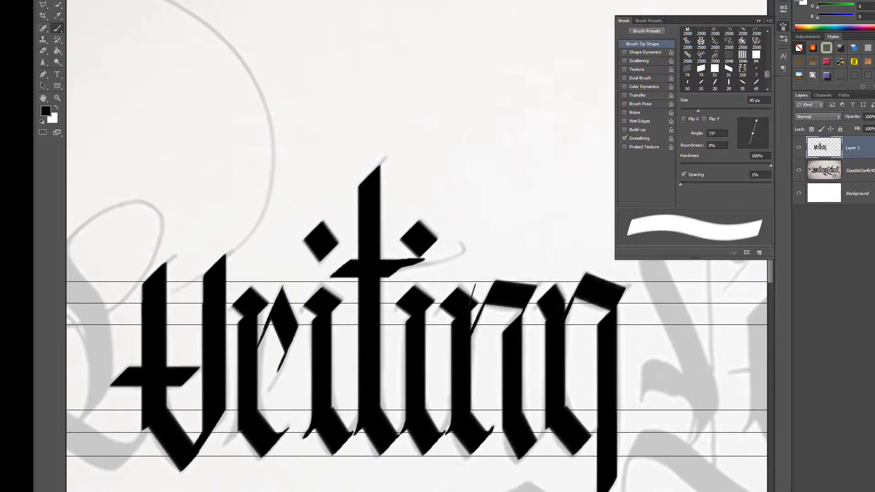
scroll(396, 293, up, 3)
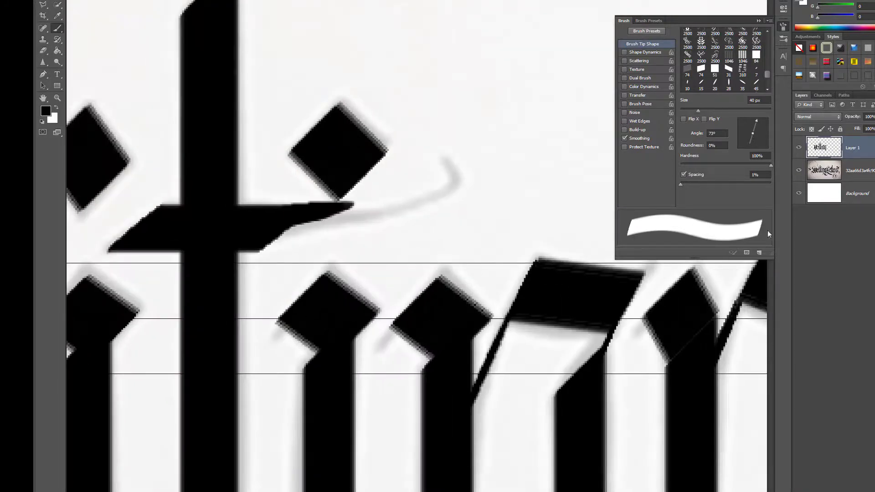
drag(758, 122, 763, 123)
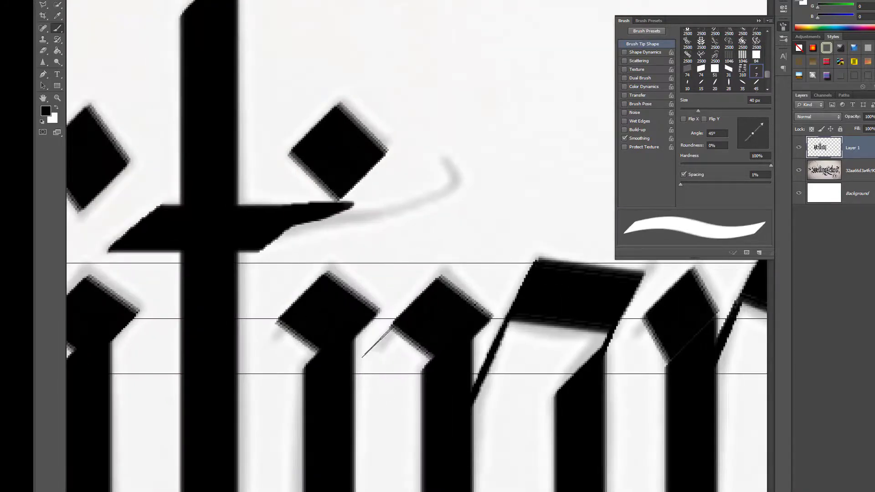
key(bracketleft)
key(bracketleft)
key(bracketleft)
key(bracketleft)
key(bracketleft)
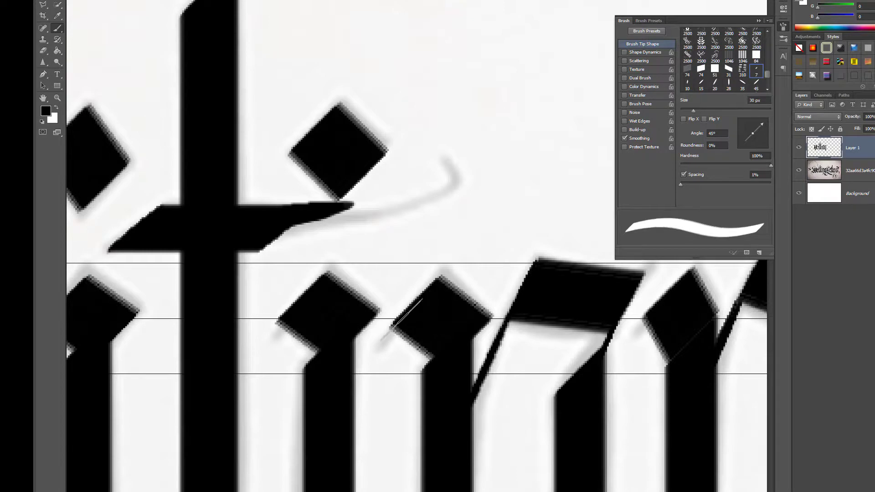
drag(385, 330, 400, 332)
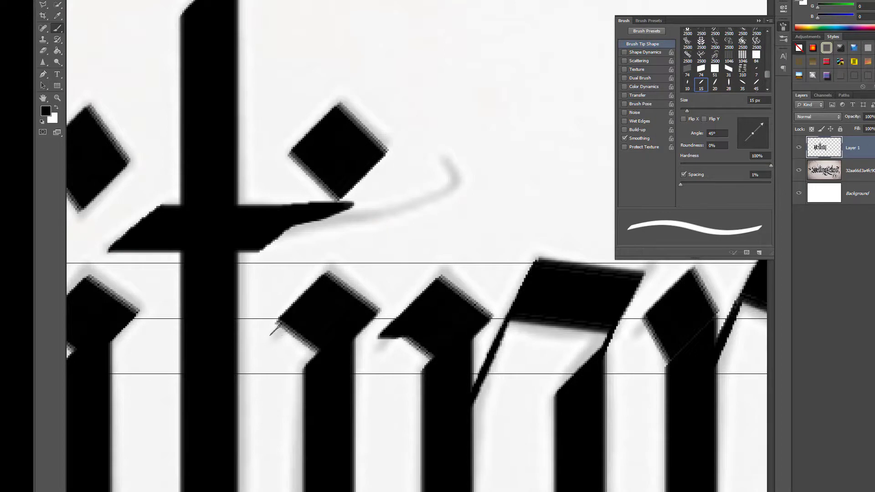
Paint matching spurs on the heads of both i's, the r and the g's first stem with the 15 px brush at 45°.
click(272, 325)
drag(639, 324, 645, 328)
scroll(451, 390, down, 4)
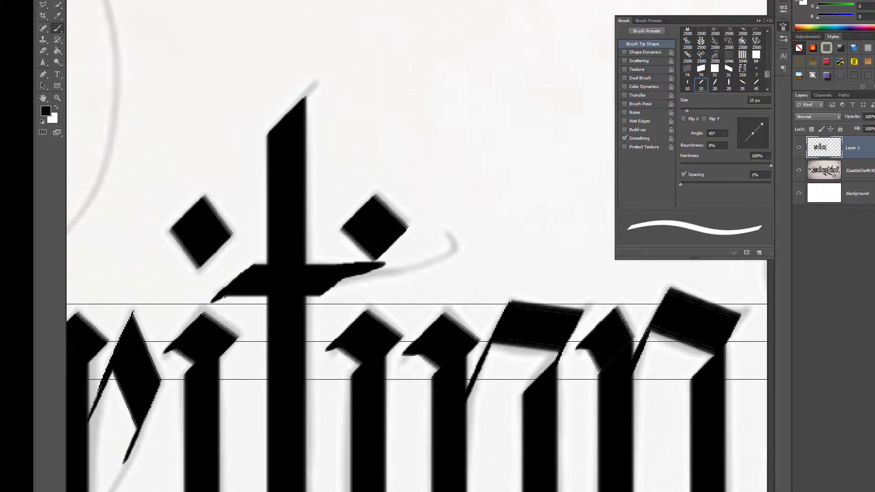
scroll(246, 310, down, 3)
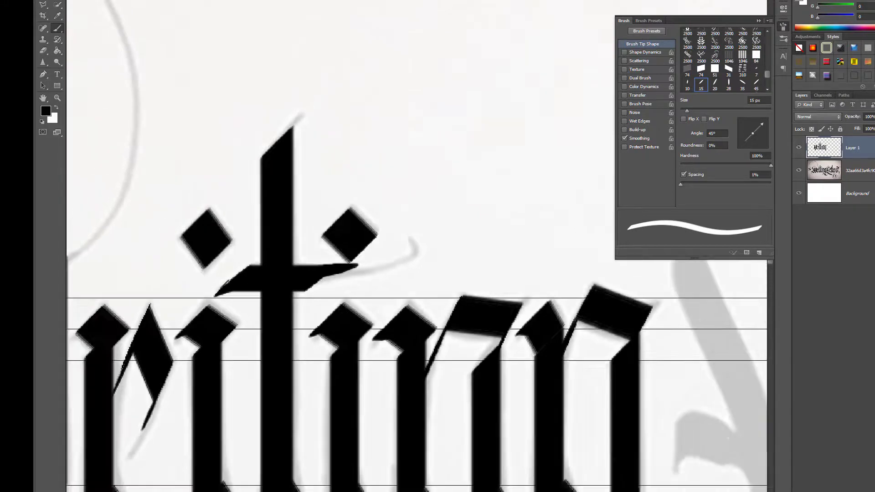
scroll(137, 317, up, 4)
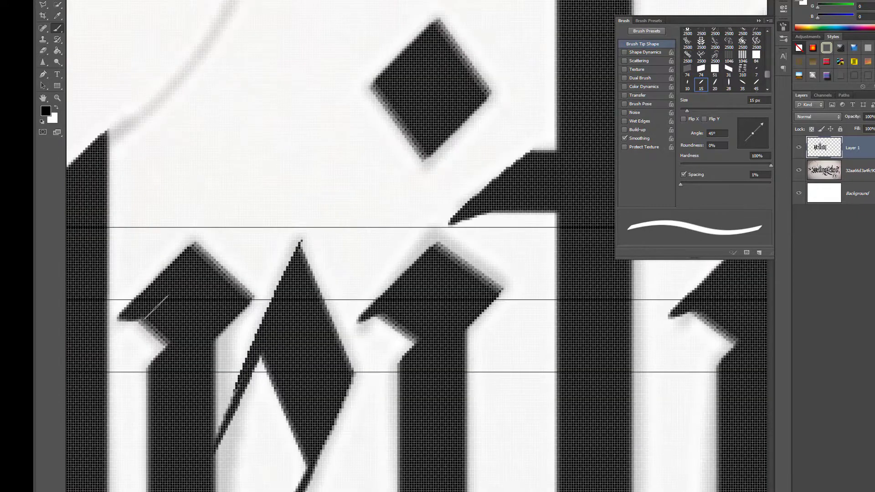
scroll(249, 371, down, 2)
scroll(246, 373, down, 2)
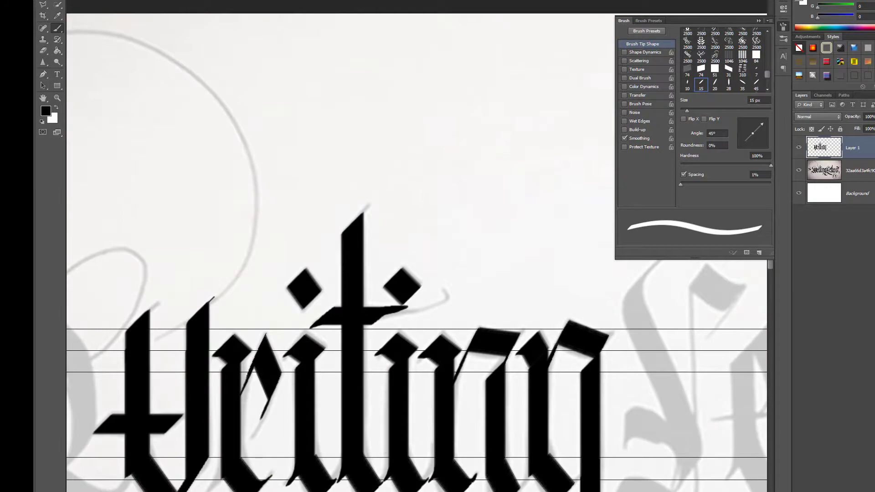
Extend the tops of the W's two upright stems into tapered points, using a 15 px brush on the second and 25 px on the first.
scroll(211, 308, up, 3)
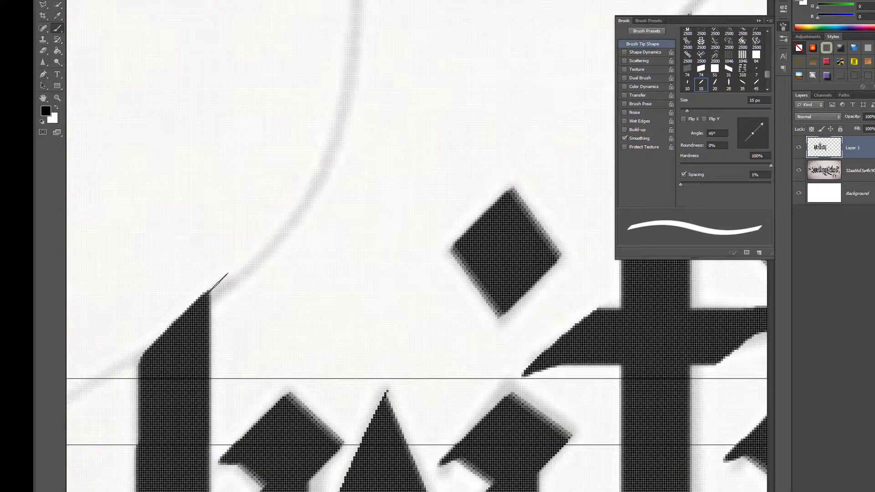
drag(224, 275, 213, 331)
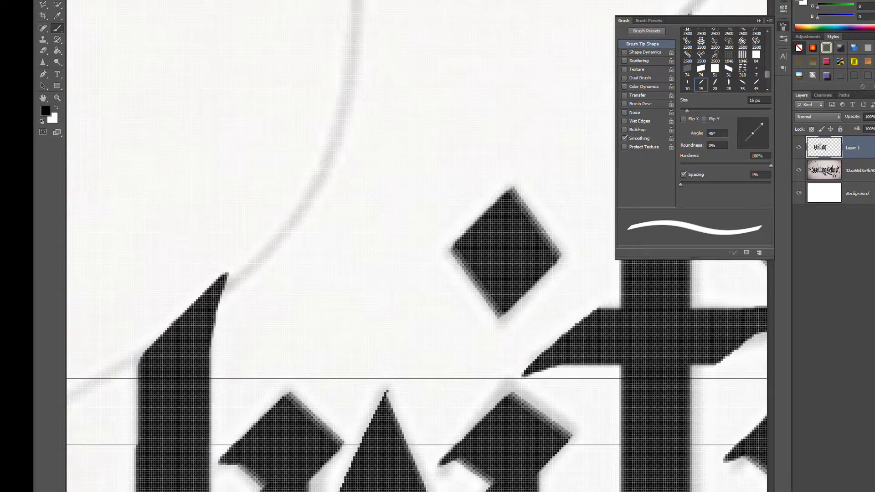
scroll(315, 374, left, 5)
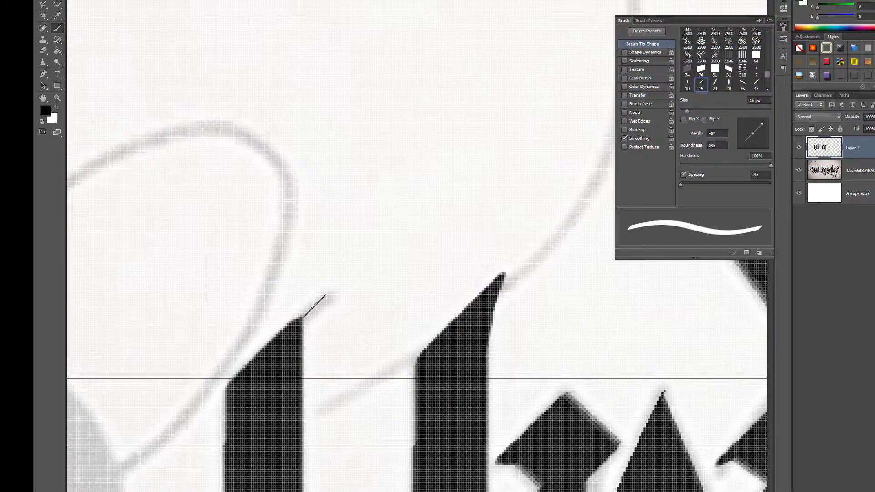
key(bracketright)
key(bracketright)
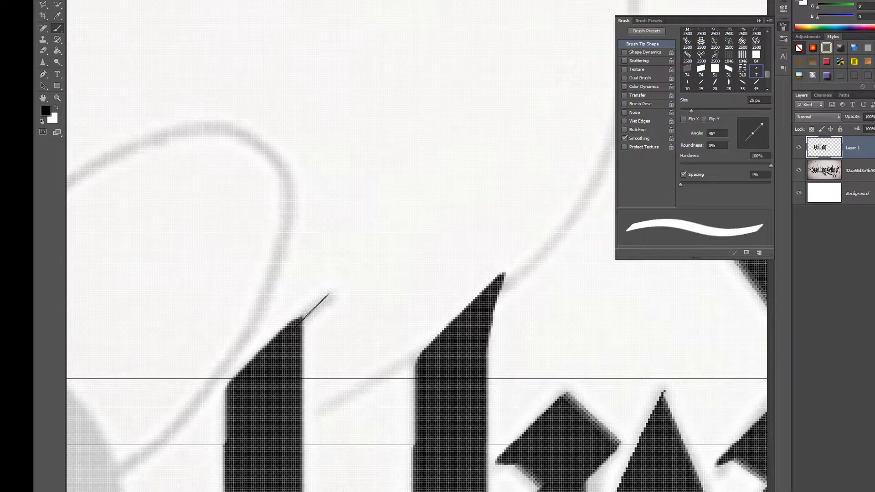
click(312, 304)
drag(322, 295, 304, 336)
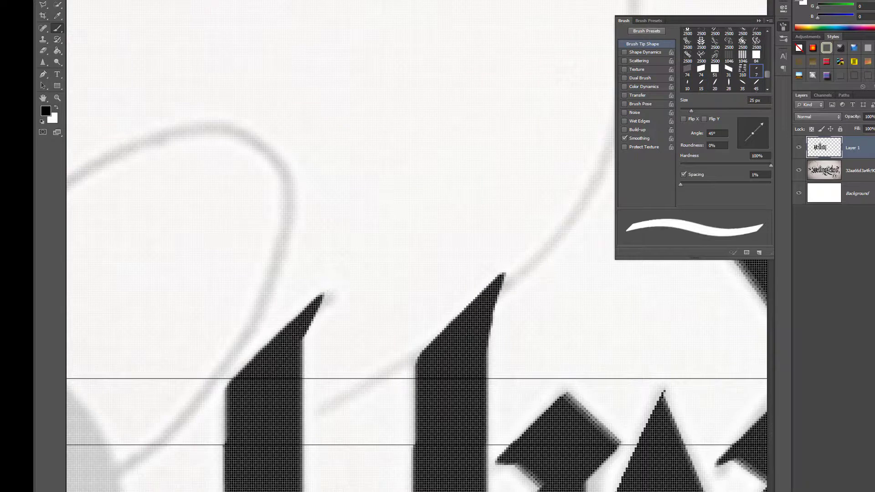
Join the foot of the g's first stem to its descender with a short rising flick, using the 25 px brush at 45°.
key(ctrl+minus)
key(ctrl+minus)
key(ctrl+minus)
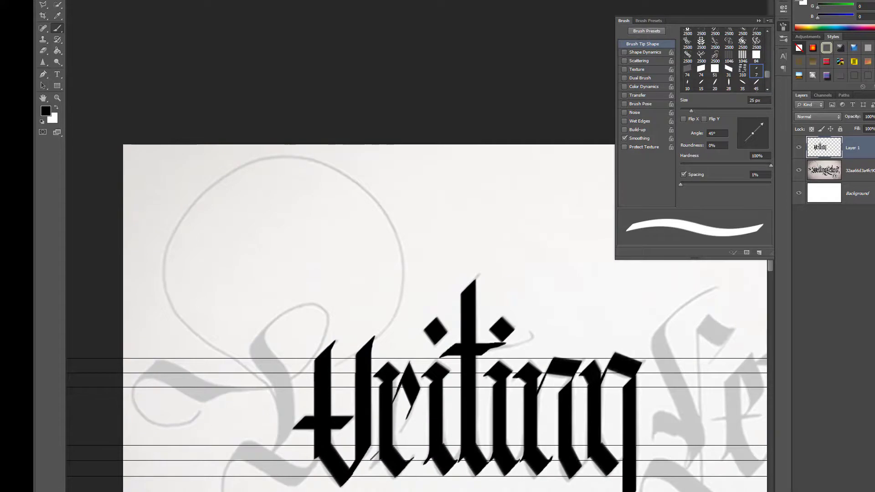
key(ctrl+minus)
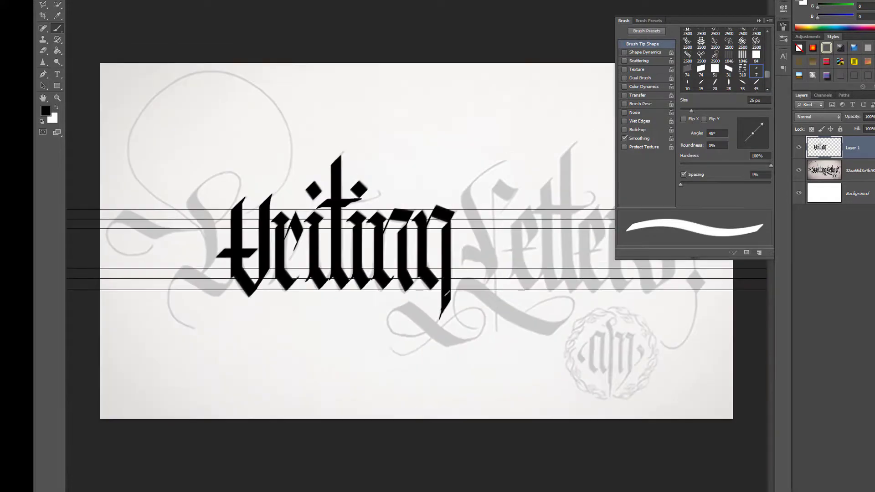
scroll(448, 294, up, 3)
scroll(445, 269, down, 1)
scroll(441, 292, up, 1)
scroll(444, 290, up, 2)
drag(441, 268, 451, 256)
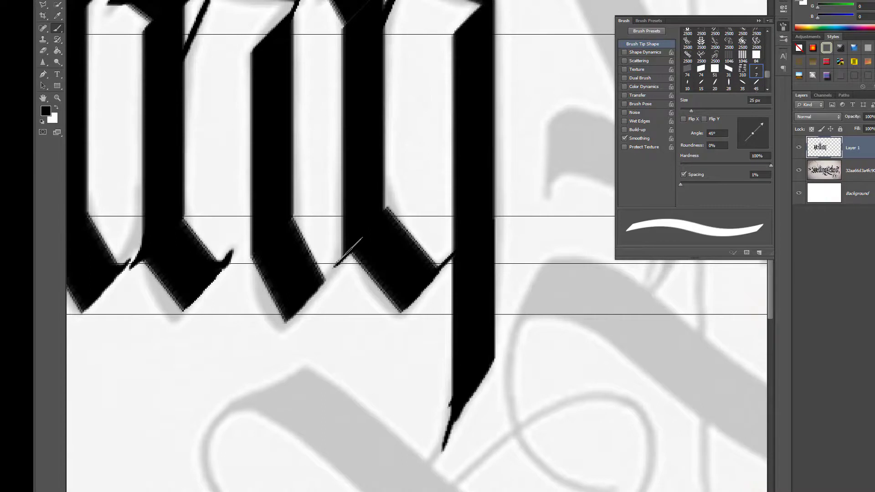
Set the brush to 45 px at a 50° angle and add a new layer above the lettering for the W's flourishes.
scroll(349, 251, down, 3)
scroll(368, 291, down, 3)
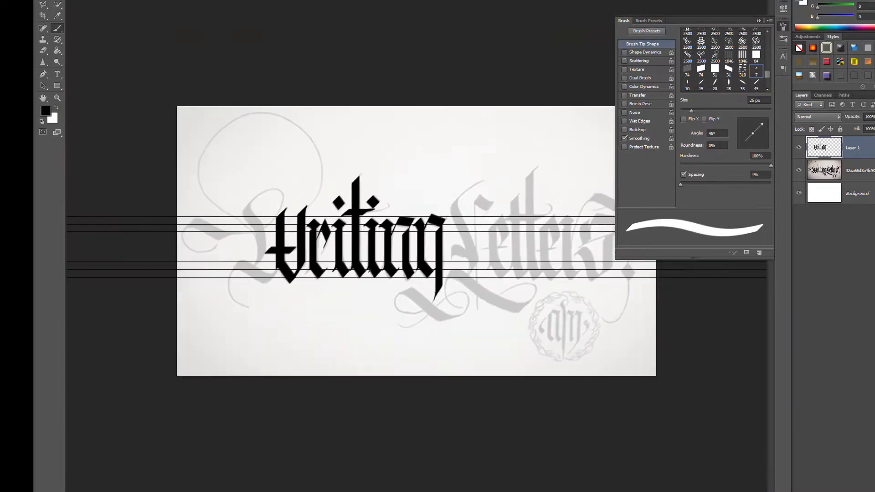
scroll(375, 280, down, 1)
scroll(372, 285, up, 3)
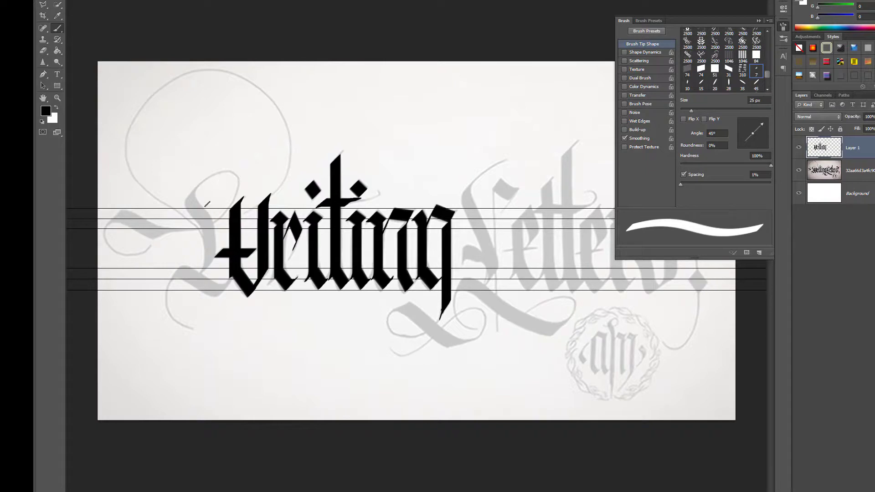
scroll(212, 204, up, 3)
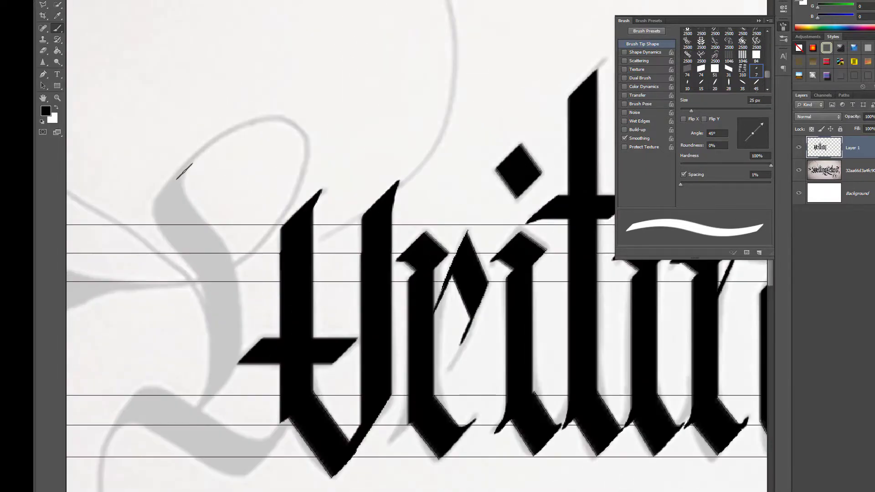
drag(764, 128, 762, 125)
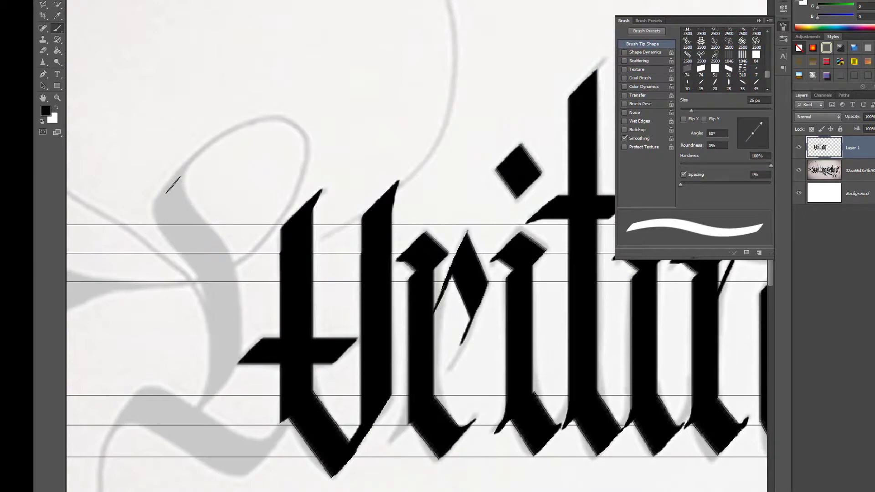
key(bracketright)
key(bracketright)
key(bracketright)
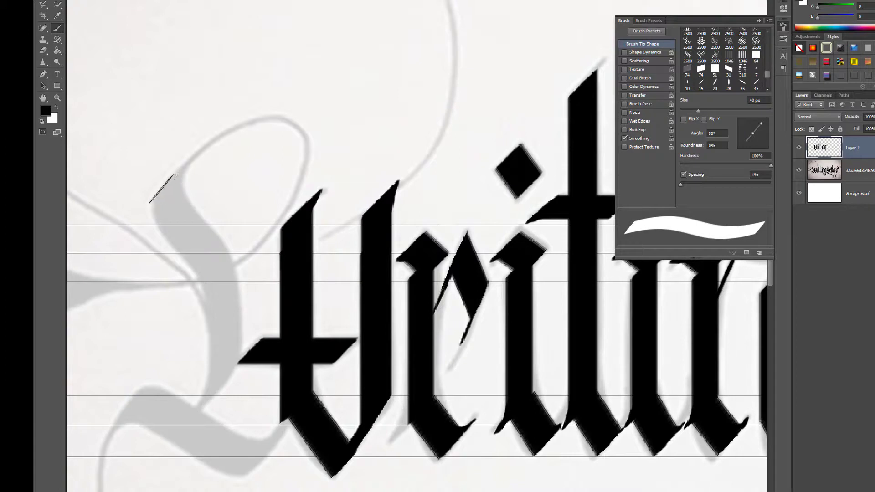
key(bracketright)
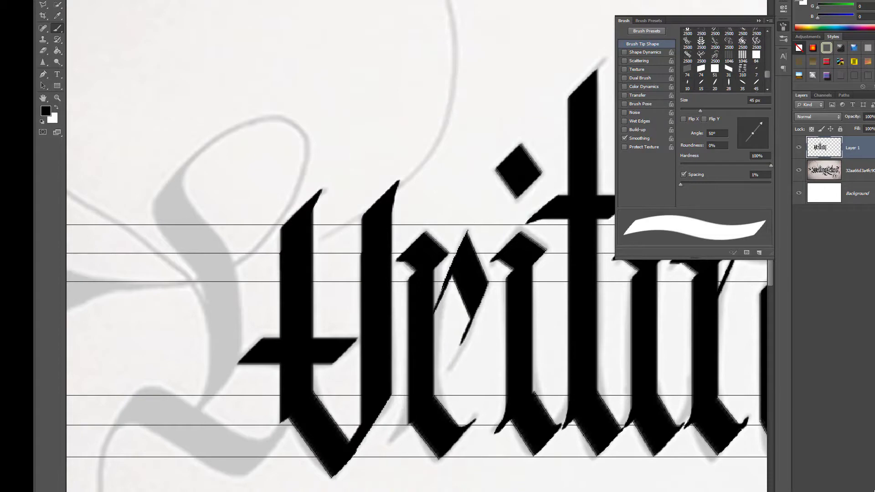
key(ctrl+shift+alt+n)
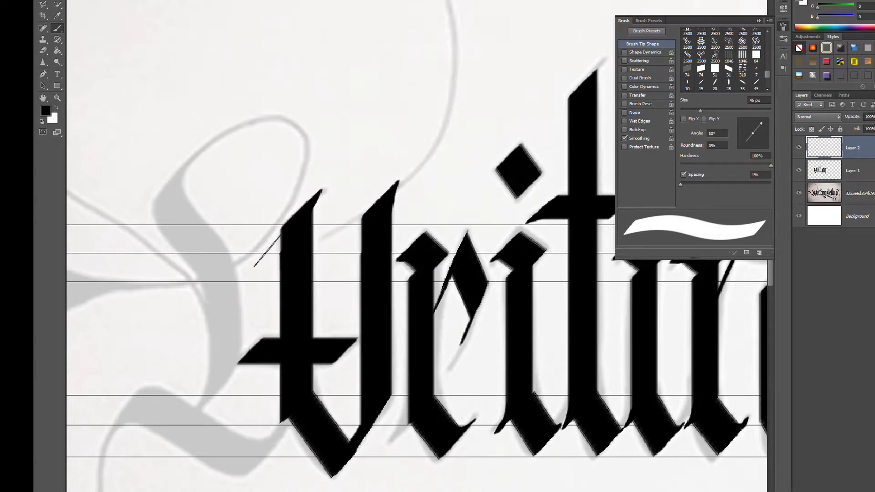
mouse_move(165, 189)
mouse_down()
mouse_move(166, 224)
mouse_move(208, 296)
mouse_move(217, 339)
mouse_move(215, 367)
mouse_move(189, 407)
mouse_up()
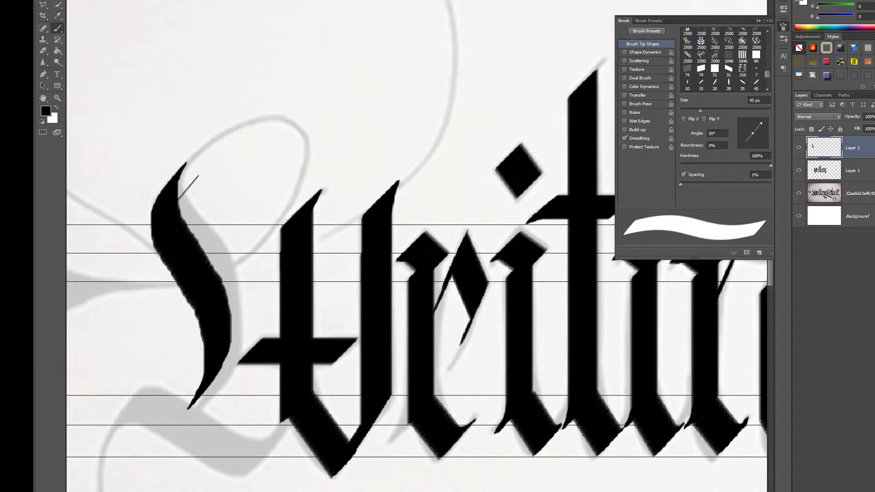
click(73, 0)
click(89, 0)
mouse_move(178, 173)
mouse_down()
mouse_move(175, 218)
mouse_move(210, 284)
mouse_move(217, 347)
mouse_move(201, 399)
mouse_up()
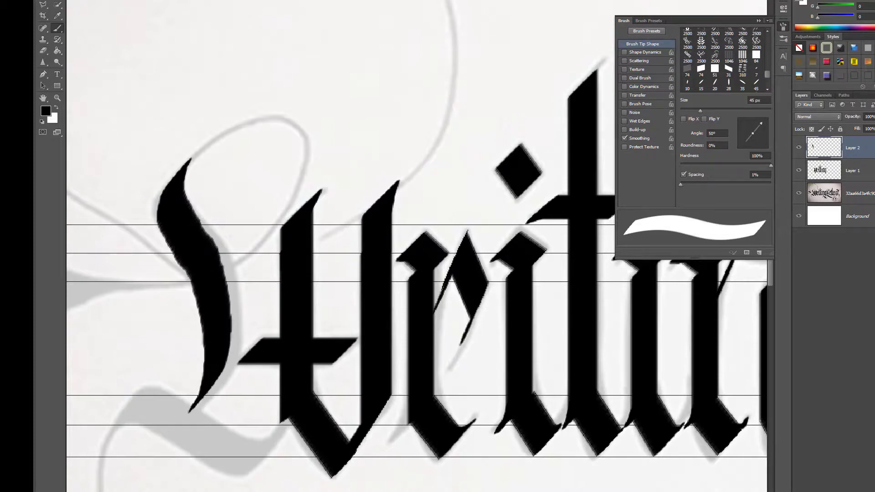
click(72, 0)
click(87, 0)
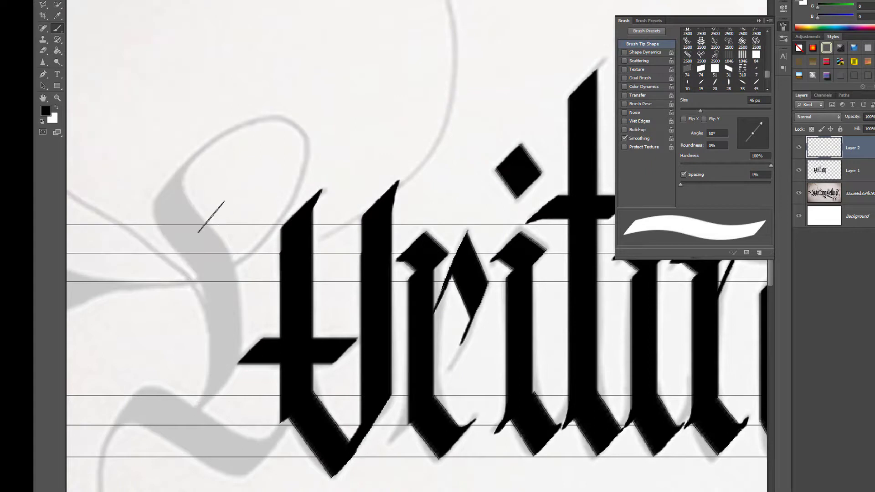
mouse_move(175, 176)
mouse_down()
mouse_move(173, 226)
mouse_move(208, 267)
mouse_move(223, 310)
mouse_move(219, 357)
mouse_move(188, 416)
mouse_up()
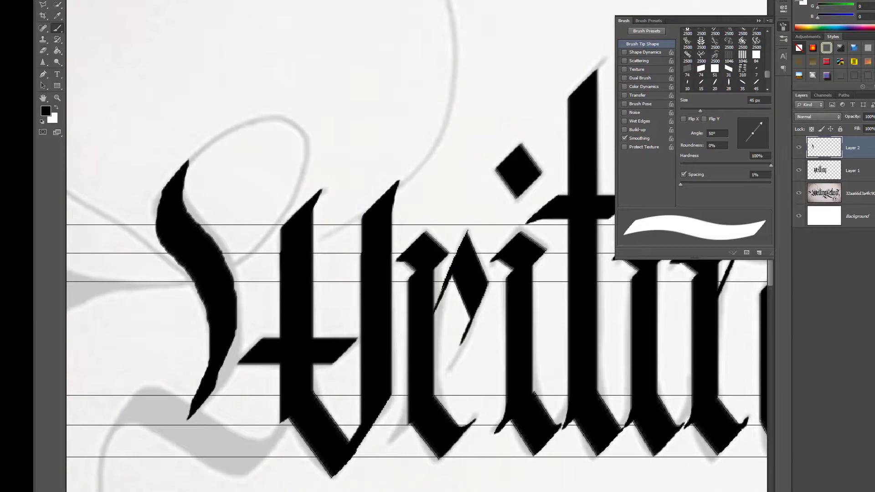
click(72, 0)
click(89, 0)
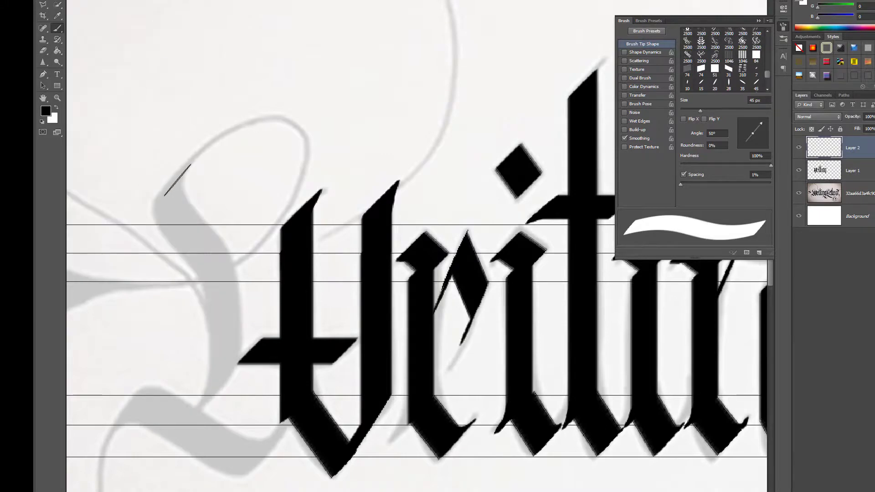
Paint the W's S-curved left stem, its wavy base stroke and the detached wavy flourish beside it with the 45 px brush at 50°.
mouse_move(177, 177)
mouse_down()
mouse_move(170, 222)
mouse_move(210, 276)
mouse_move(222, 332)
mouse_move(222, 355)
mouse_move(191, 404)
mouse_up()
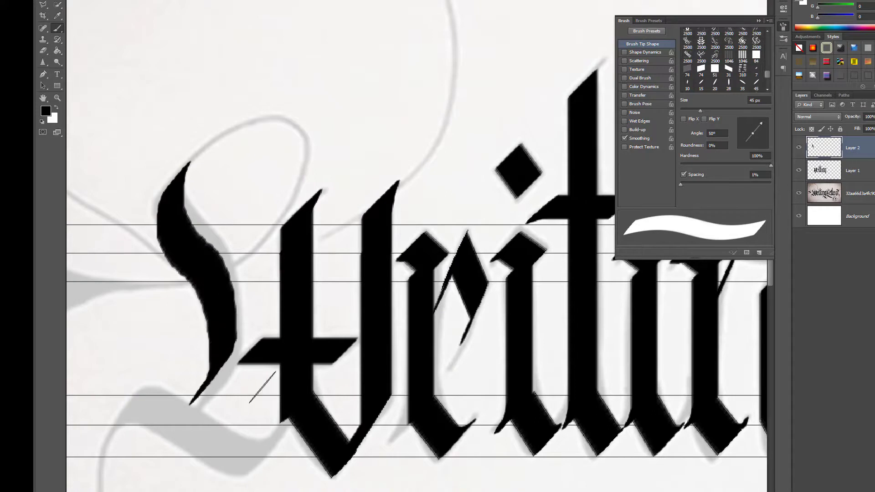
mouse_move(125, 414)
mouse_down()
mouse_move(164, 417)
mouse_move(248, 460)
mouse_move(271, 451)
mouse_move(282, 427)
mouse_up()
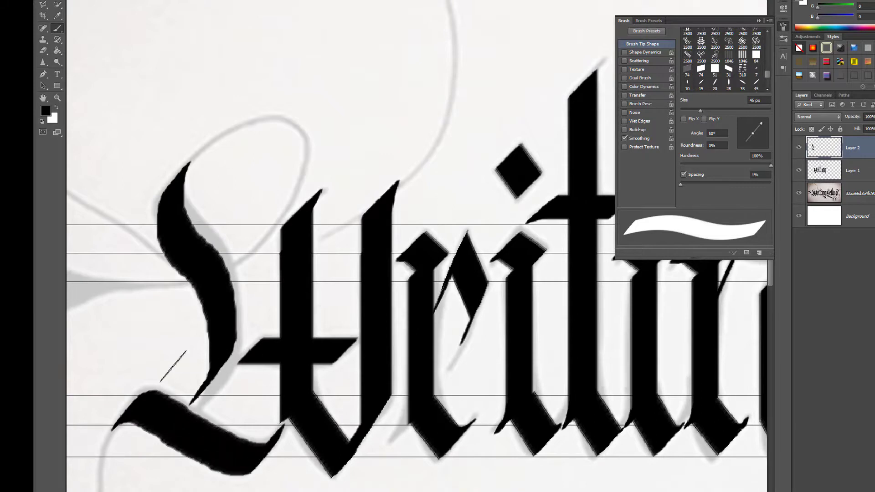
scroll(272, 261, left, 8)
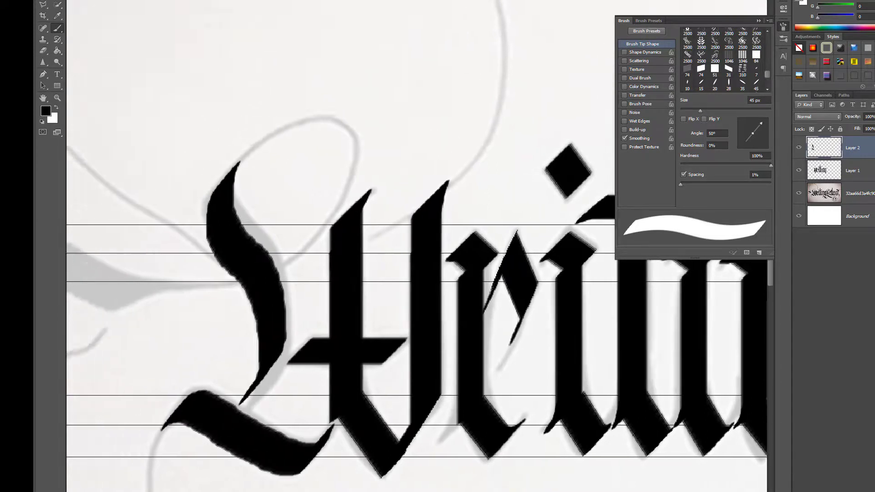
mouse_move(198, 251)
mouse_down()
mouse_move(228, 249)
mouse_move(310, 288)
mouse_move(347, 280)
mouse_up()
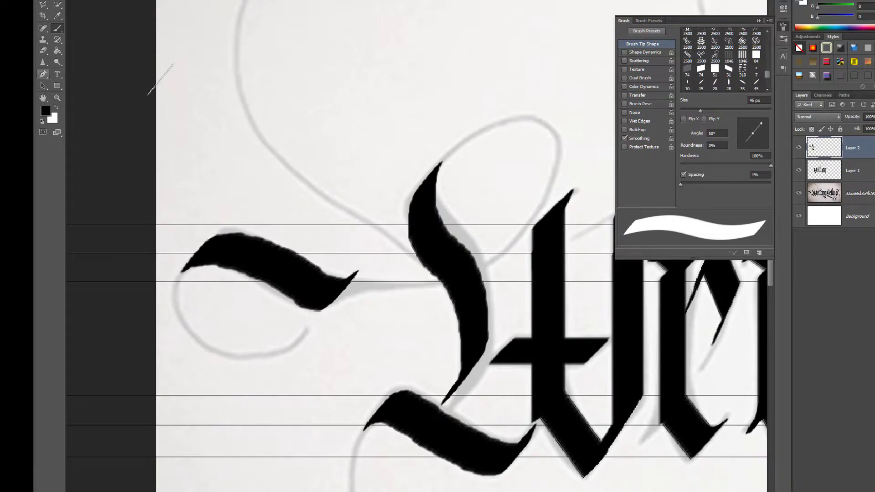
Trace the lower edge of the W's detached wavy flourish with the Pen tool and close the path loosely below the stroke.
click(43, 75)
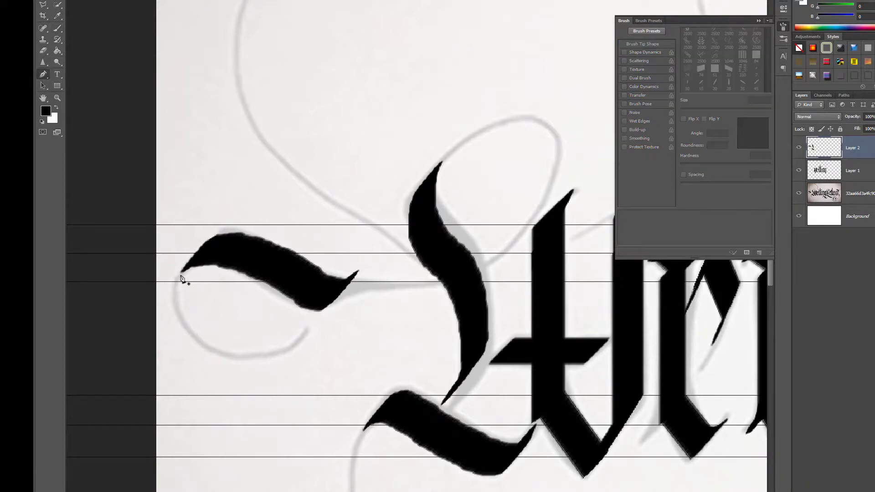
drag(241, 272, 278, 286)
scroll(246, 289, up, 2)
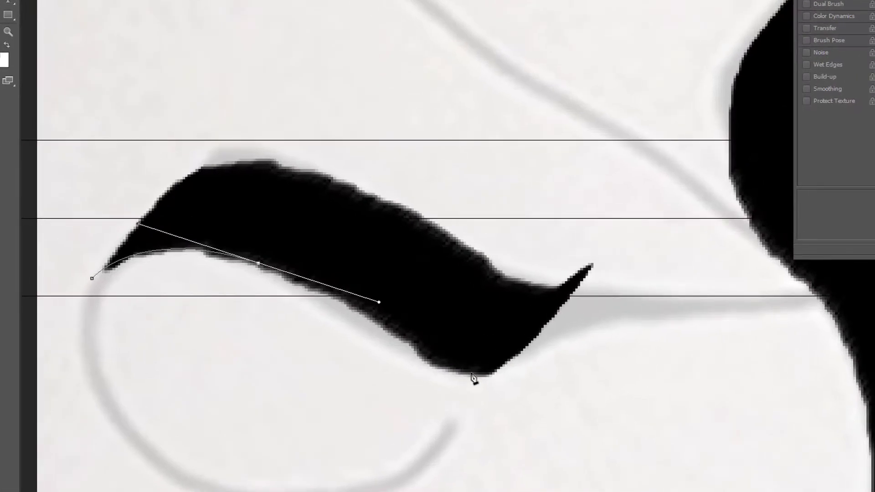
click(472, 373)
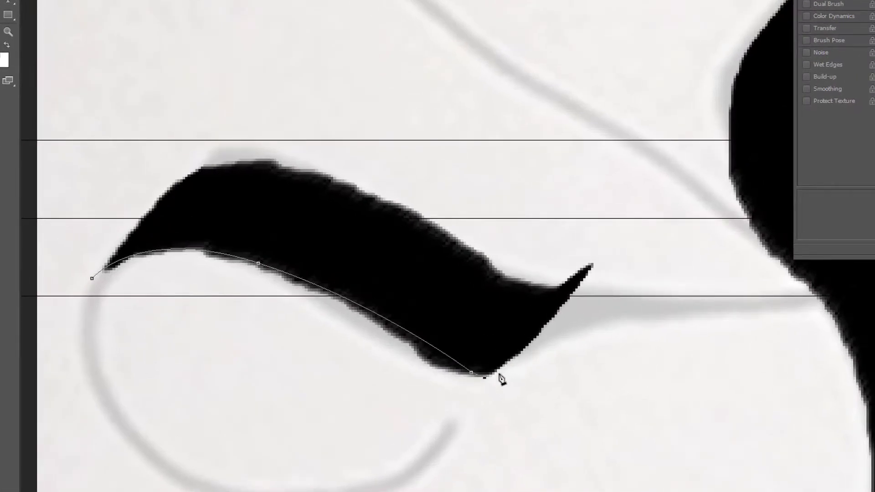
click(590, 266)
click(663, 252)
click(658, 403)
click(199, 491)
click(107, 336)
click(92, 278)
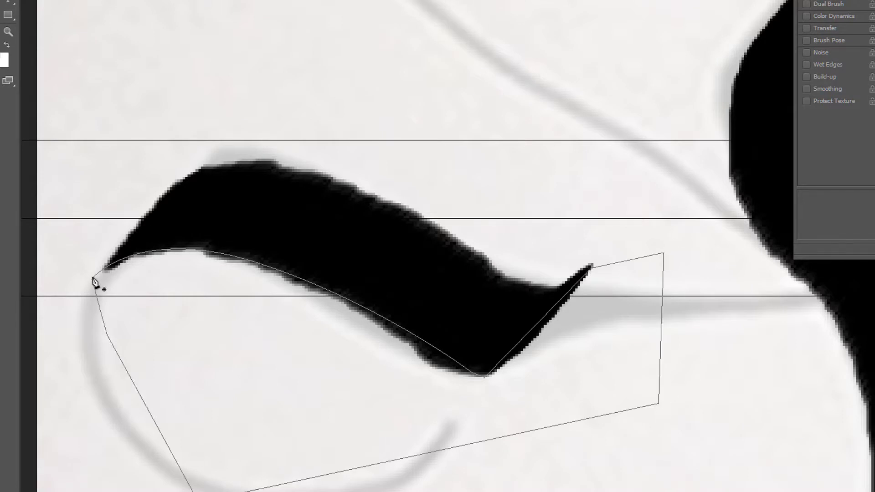
Convert the closed path to a selection and delete the ragged pixels along the flourish's lower edge.
right_click(94, 280)
click(160, 351)
click(827, 82)
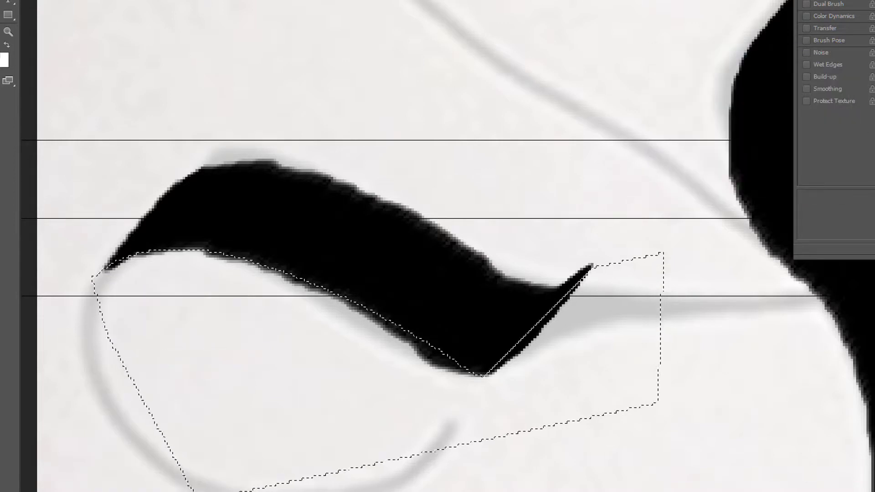
key(Delete)
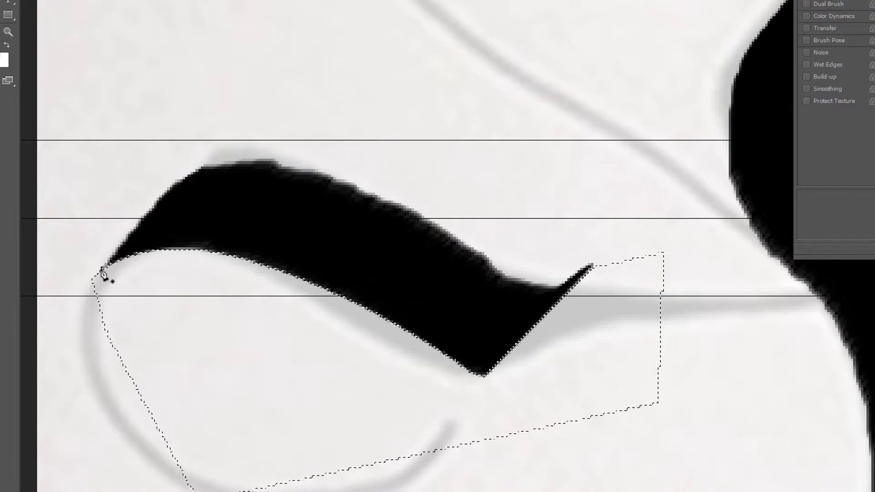
Start a Pen path along the detached flourish's upper edge, curving from its tapered start to the dip before its pointed end.
click(180, 180)
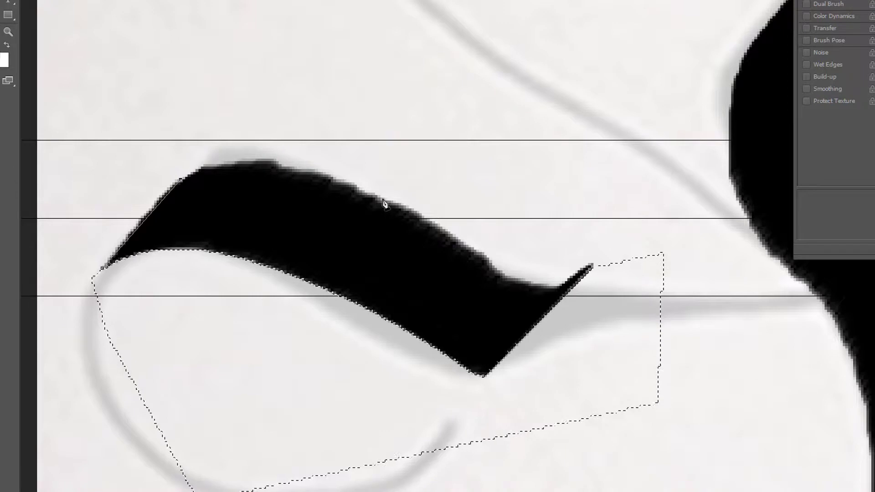
drag(382, 201, 508, 257)
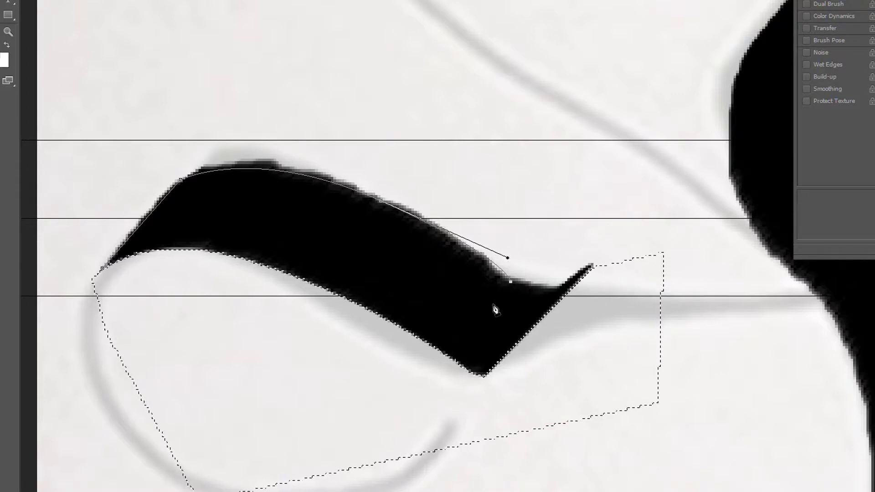
scroll(500, 299, up, 2)
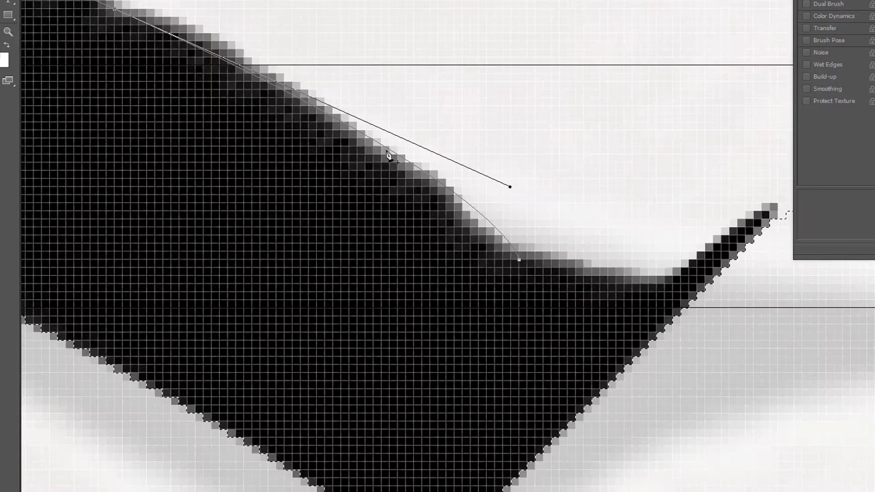
scroll(539, 272, down, 1)
scroll(533, 260, up, 1)
scroll(529, 257, down, 2)
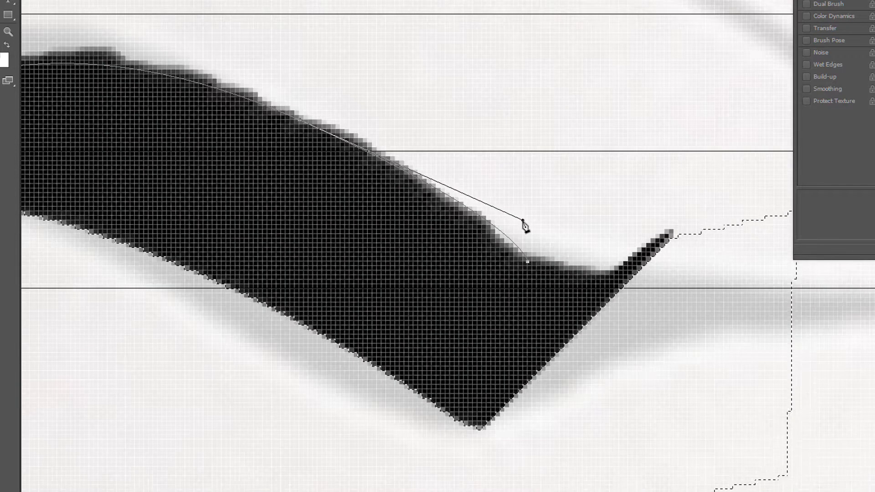
mouse_move(522, 221)
mouse_down()
mouse_move(463, 206)
mouse_move(432, 182)
mouse_up()
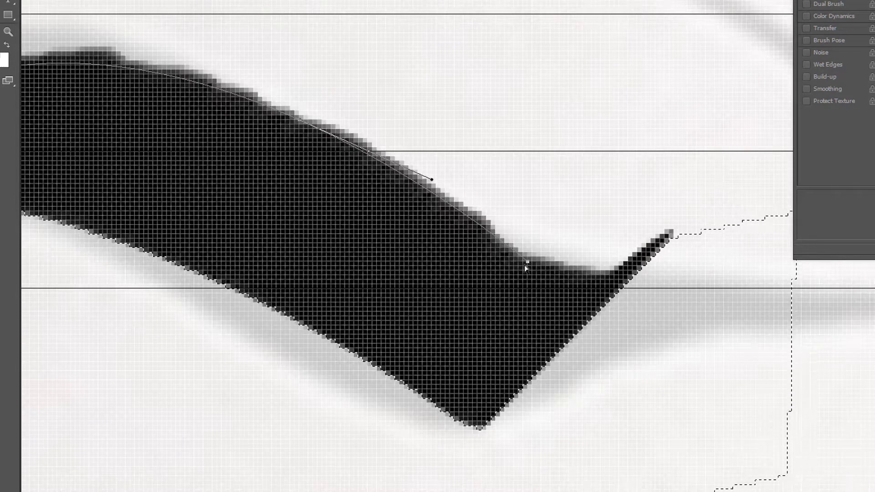
ctrl+click(528, 265)
click(527, 262)
key(alt+e)
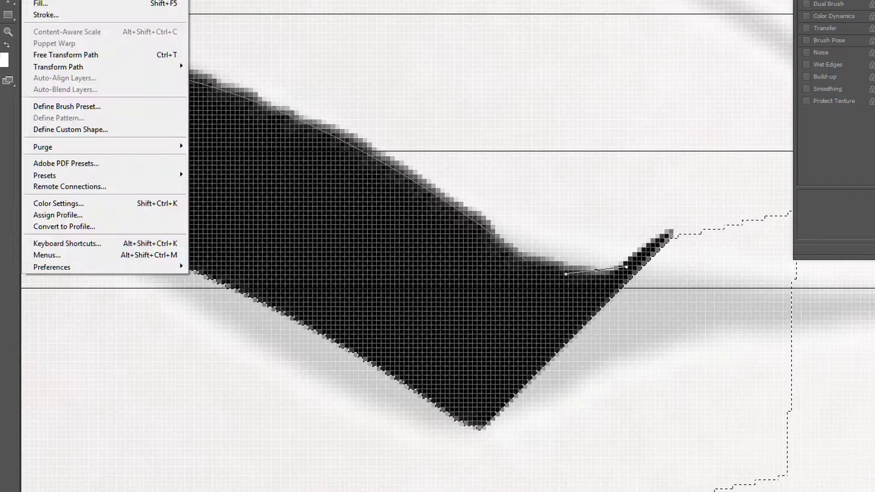
key(ctrl+alt+z)
key(alt+e)
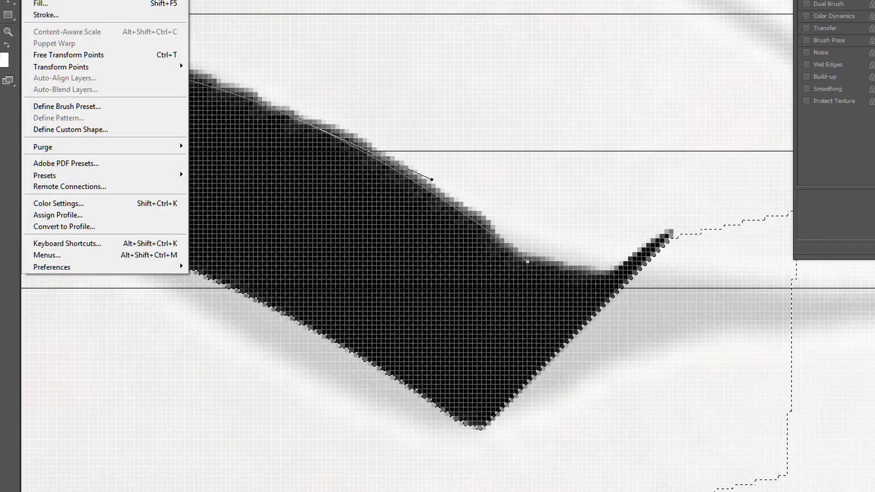
key(ctrl+alt+z)
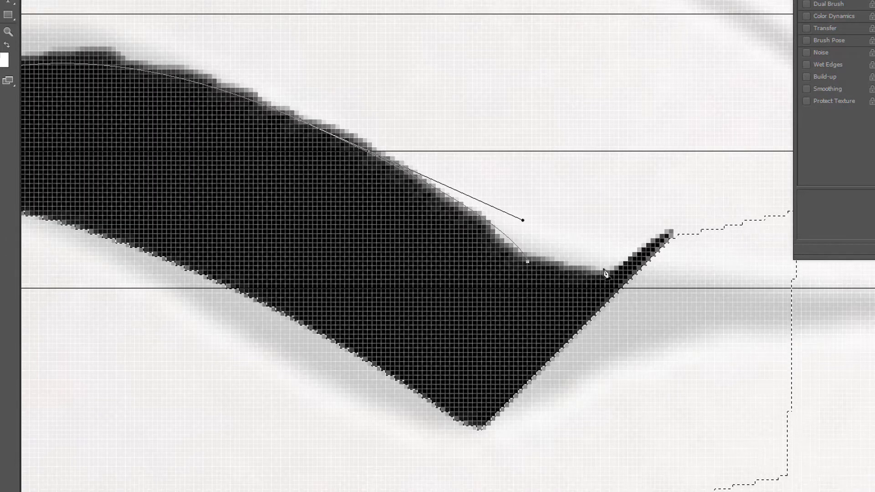
Continue the path through the dip to the flourish's pointed end and close it with a loose outline above the stroke.
drag(605, 276, 641, 265)
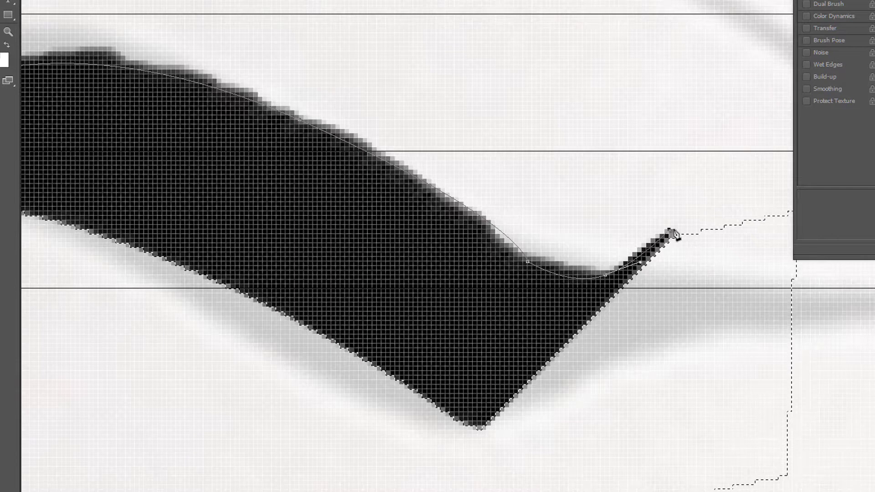
click(728, 61)
click(376, 0)
mouse_move(384, 59)
mouse_down()
mouse_move(483, 115)
mouse_move(563, 133)
mouse_up()
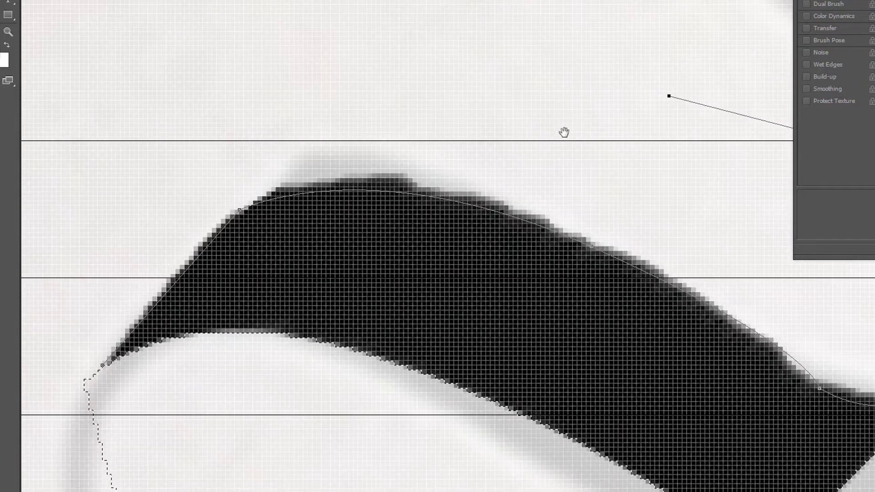
click(180, 23)
click(84, 114)
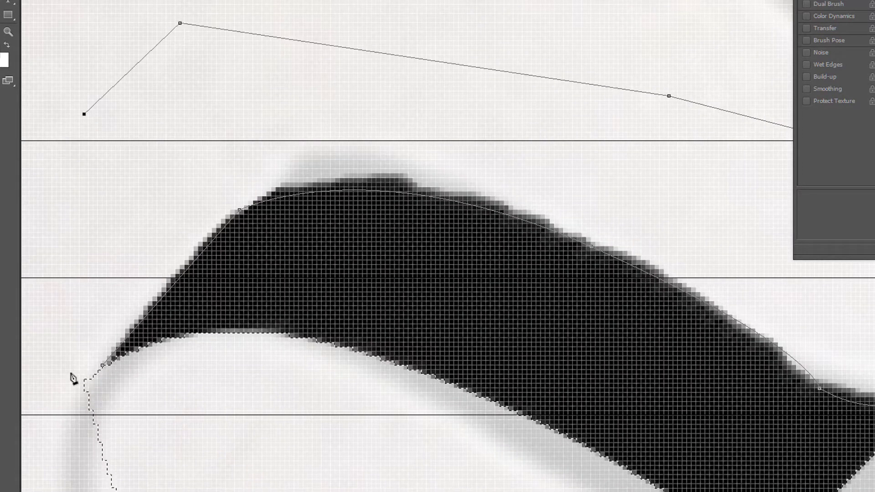
click(103, 367)
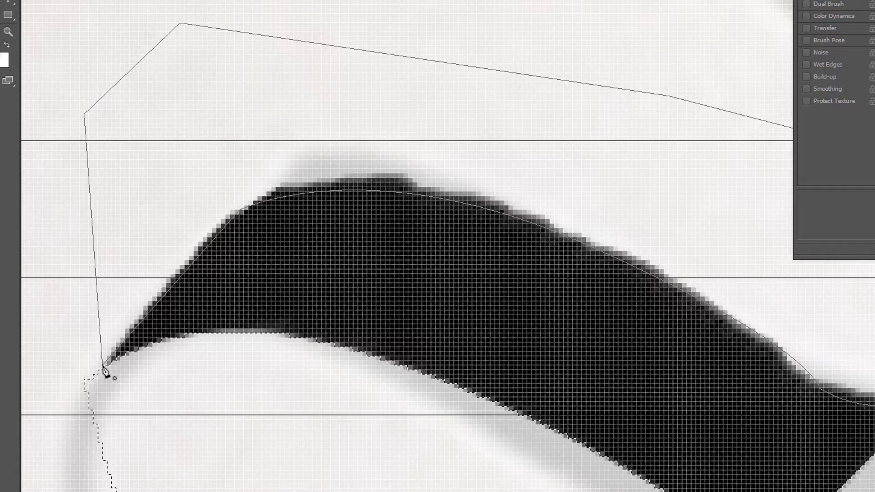
Make an anti-aliased new selection with 0 px feather from the path, delete the ragged upper-edge pixels and deselect.
drag(349, 214, 508, 332)
drag(496, 104, 447, 158)
mouse_move(717, 228)
mouse_down()
mouse_move(403, 177)
mouse_move(443, 3)
mouse_move(389, 39)
mouse_move(408, 51)
mouse_up()
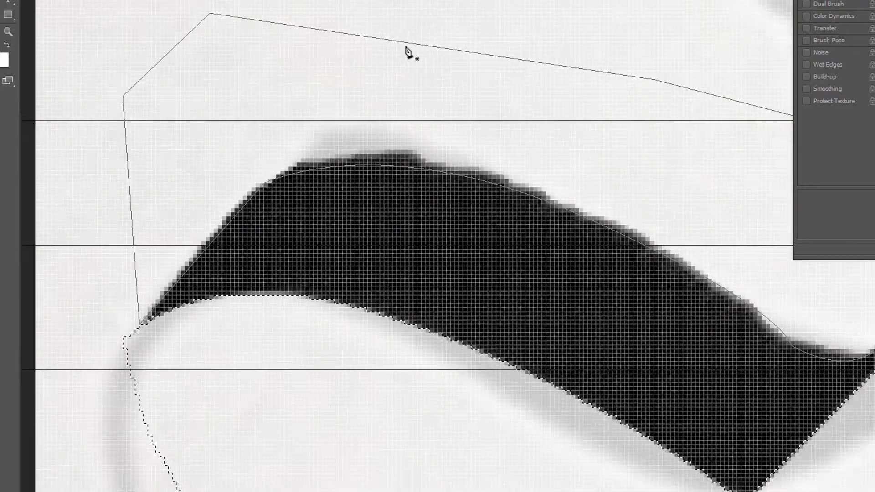
scroll(407, 51, down, 1)
drag(510, 3, 445, 144)
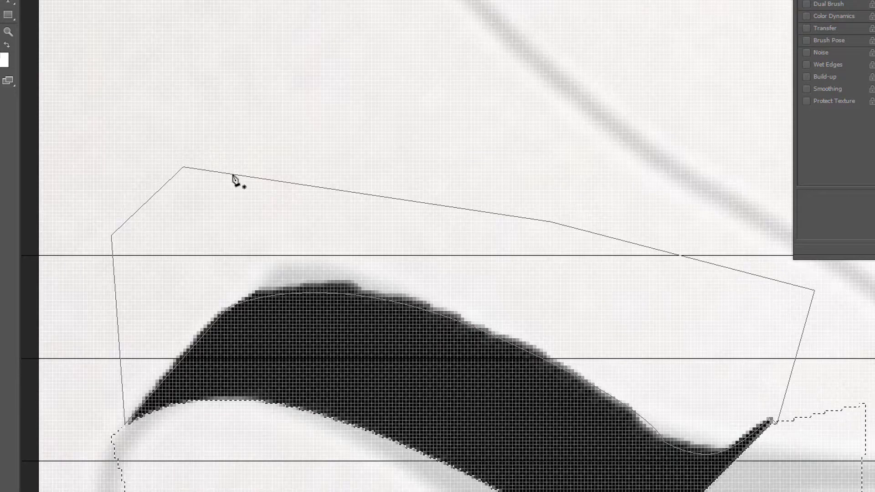
right_click(305, 187)
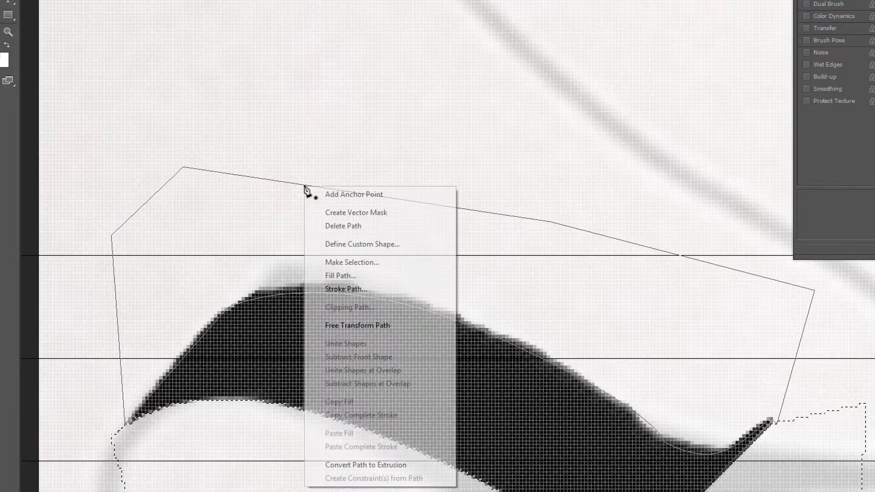
click(353, 263)
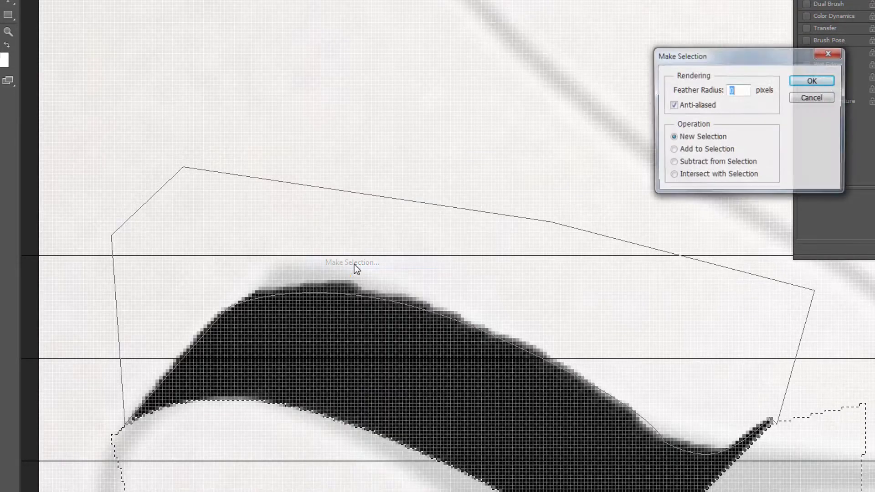
click(810, 81)
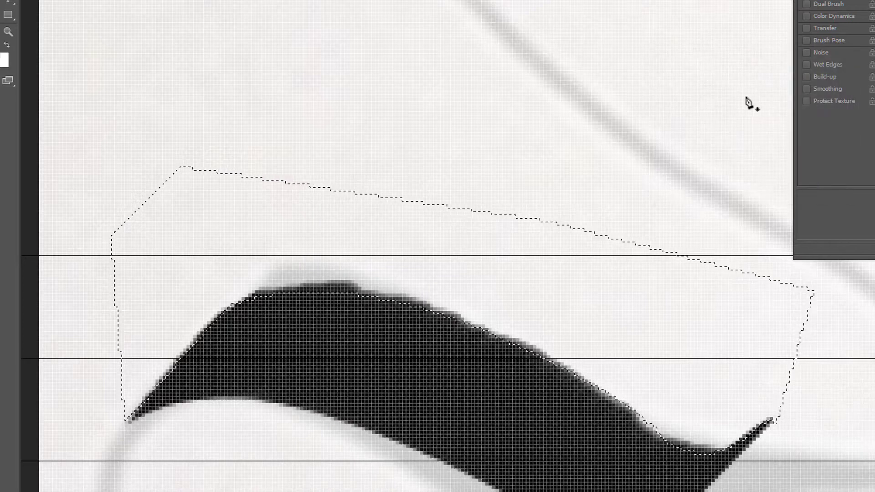
key(Delete)
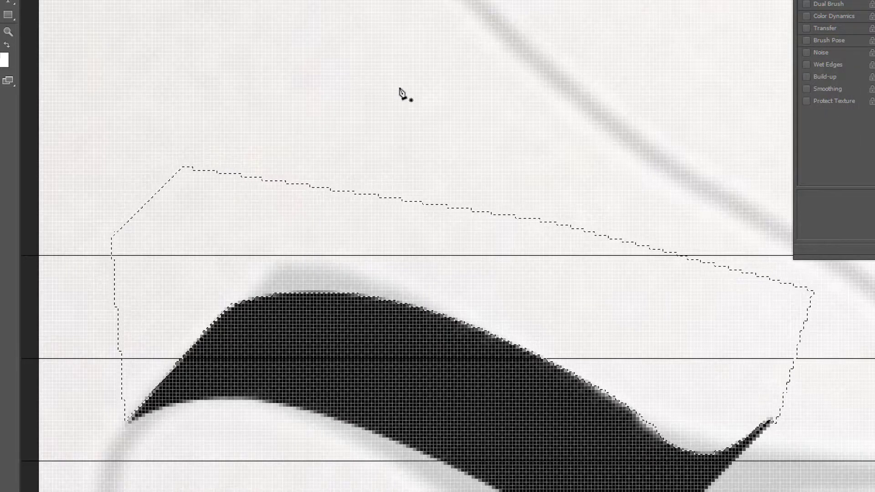
right_click(128, 1)
click(150, 1)
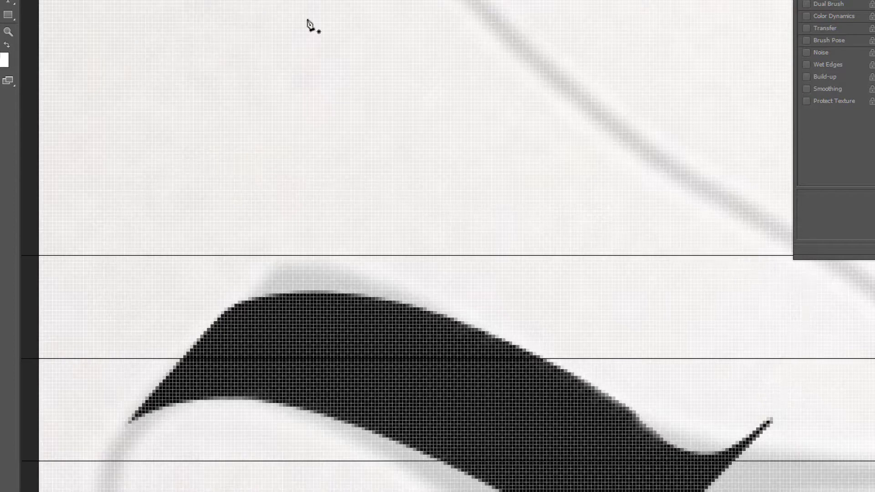
Open the program preferences and examine the Cursors, Performance and General settings, including the zoom options.
scroll(388, 137, down, 5)
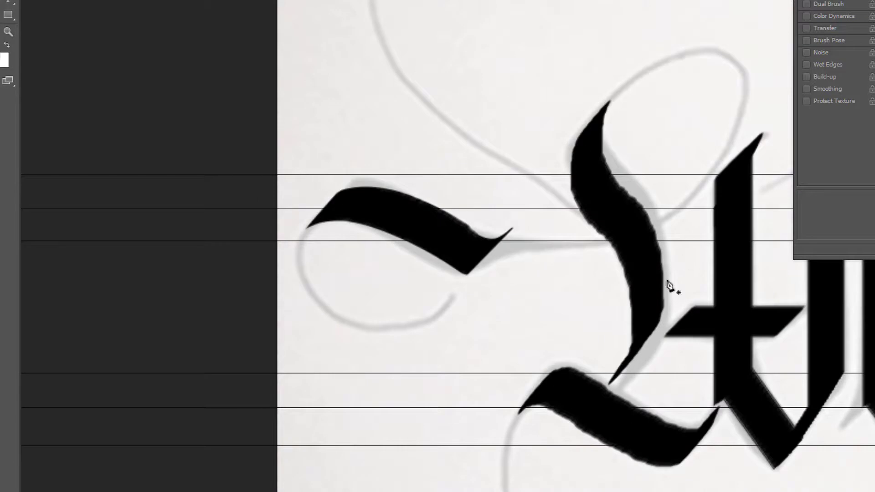
scroll(681, 308, down, 5)
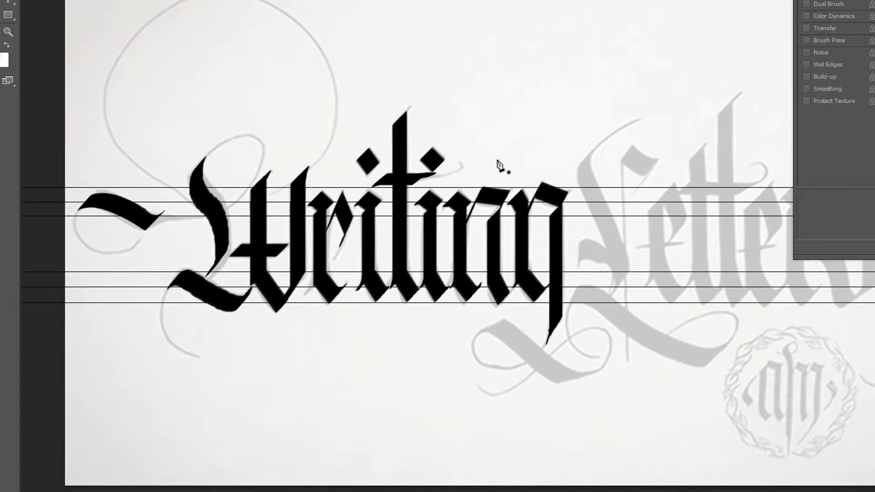
scroll(498, 170, down, 4)
scroll(499, 165, up, 3)
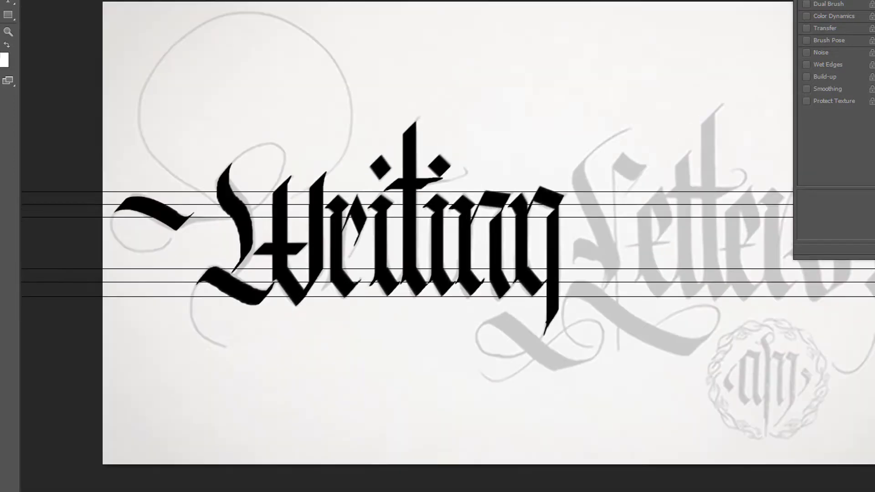
click(8, 0)
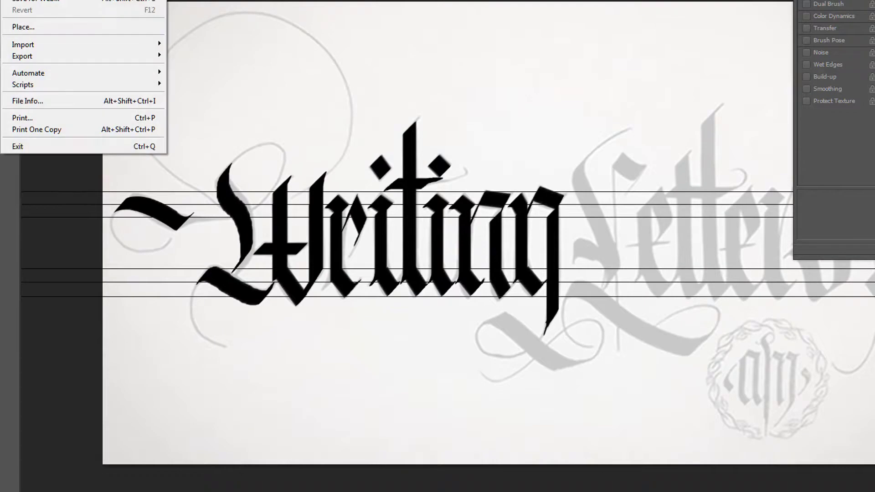
mouse_move(30, 0)
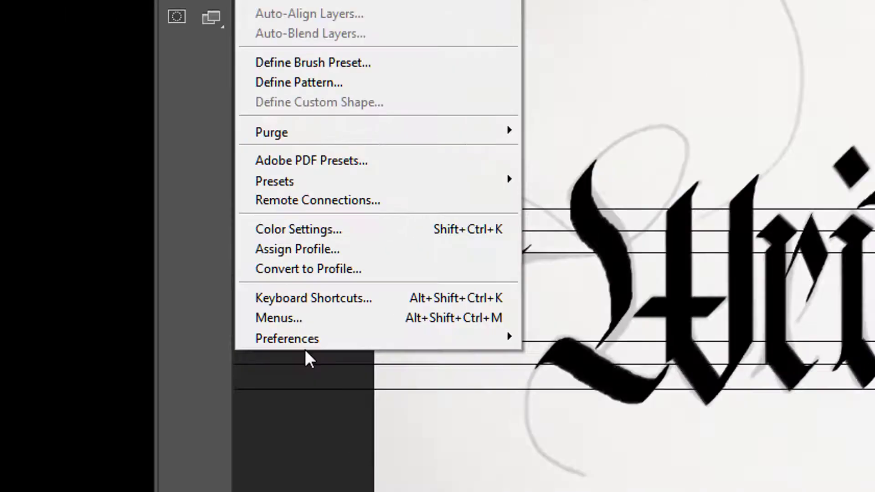
mouse_move(122, 283)
click(738, 365)
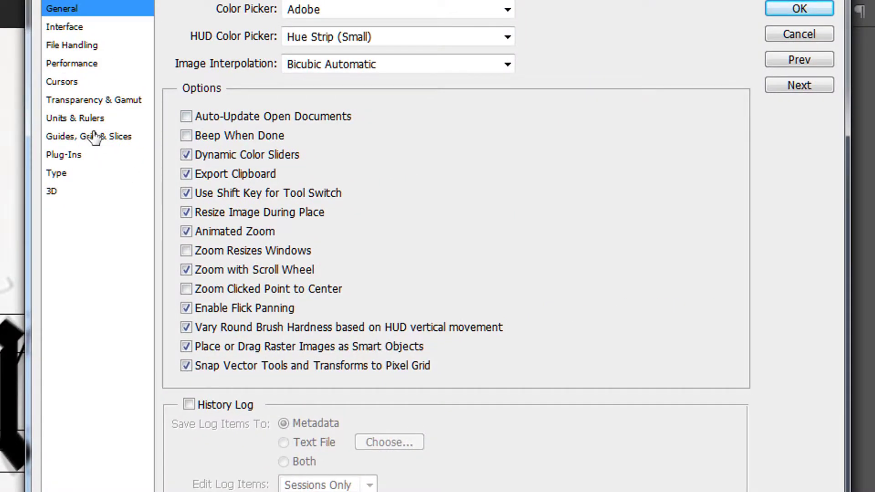
click(63, 82)
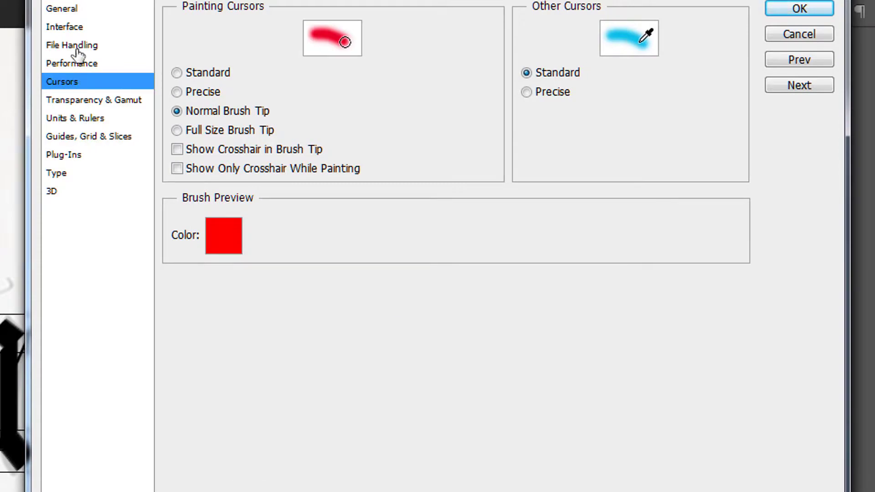
click(78, 65)
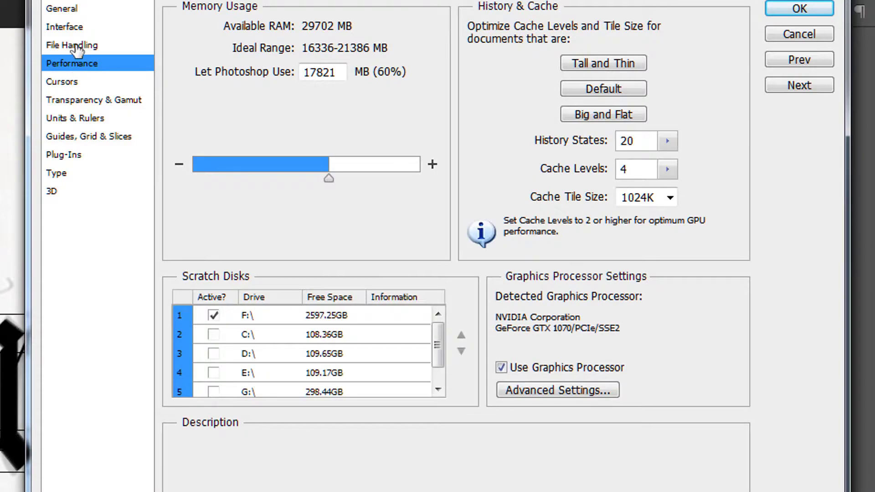
click(75, 8)
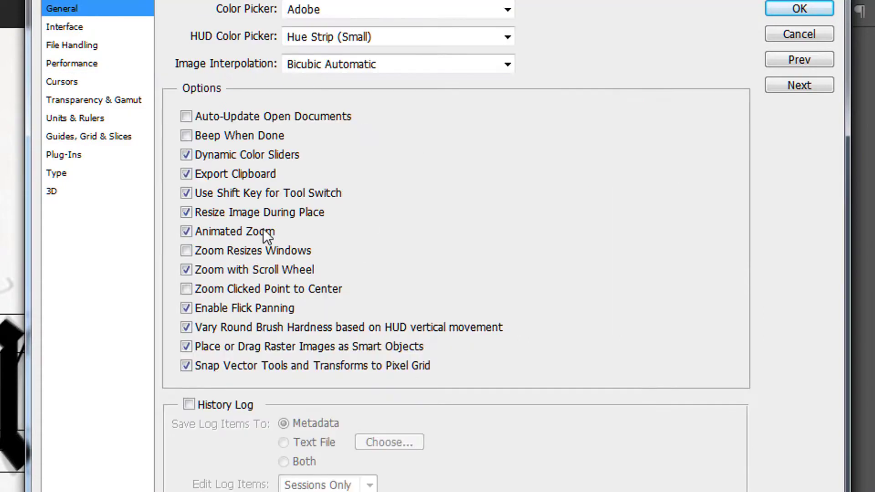
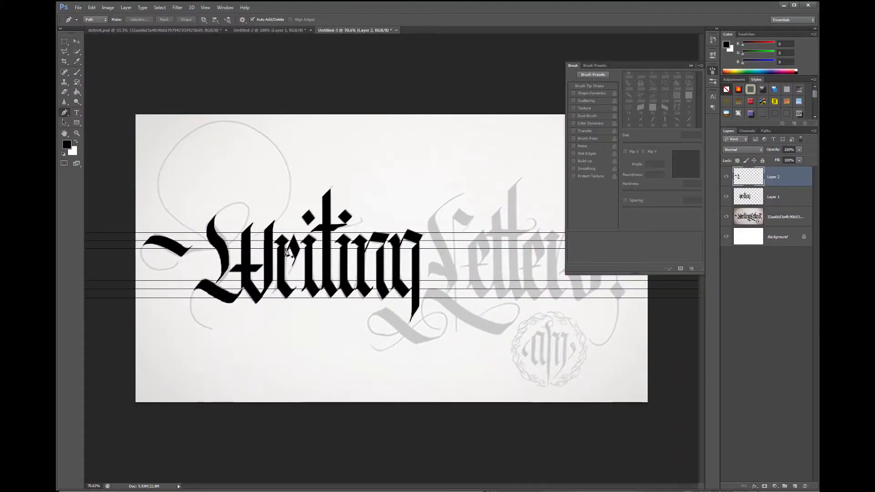
scroll(308, 273, up, 5)
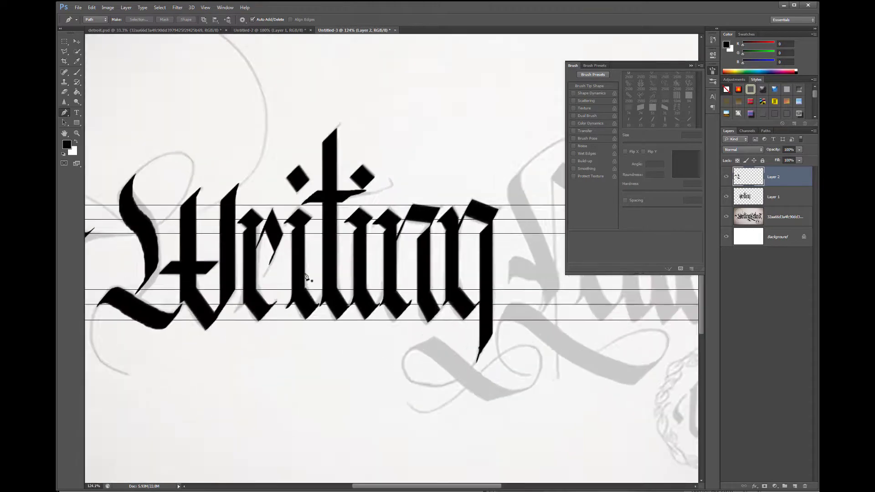
scroll(308, 271, up, 3)
scroll(307, 266, down, 8)
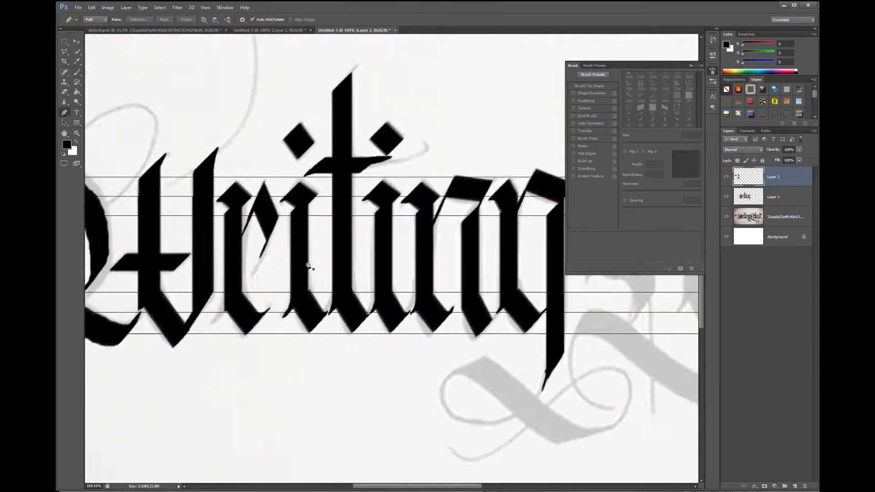
scroll(308, 265, up, 6)
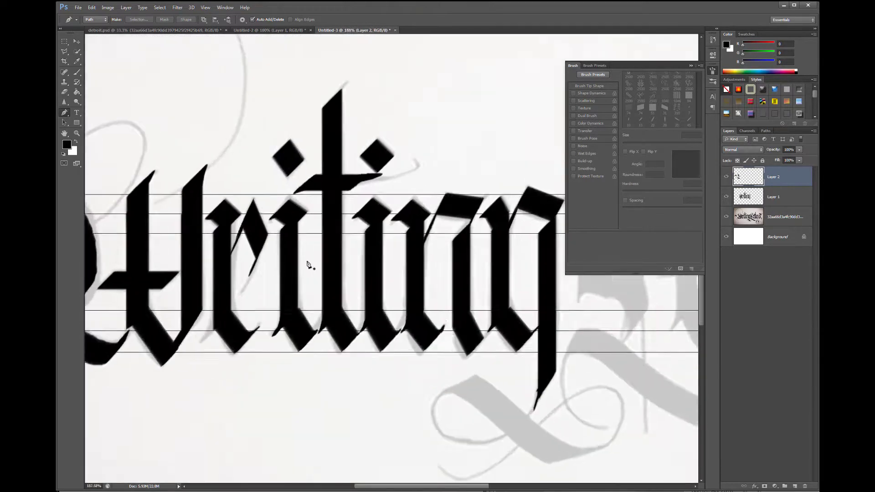
scroll(308, 263, down, 4)
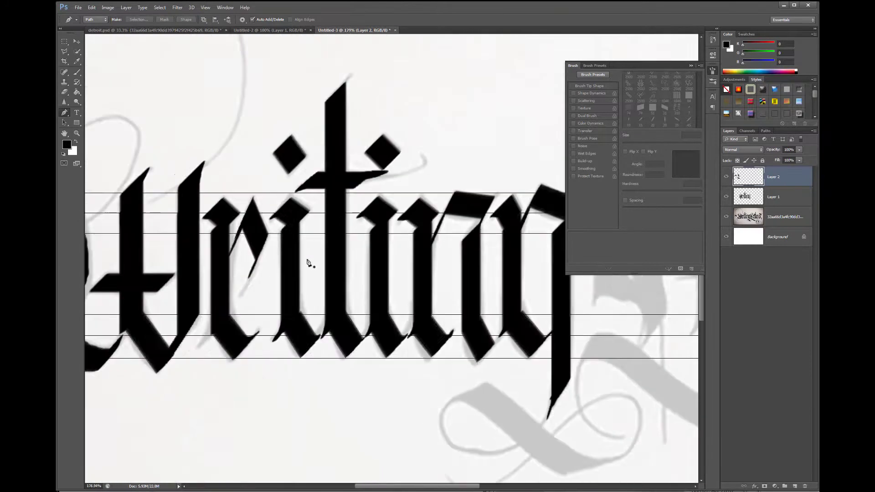
scroll(308, 262, down, 3)
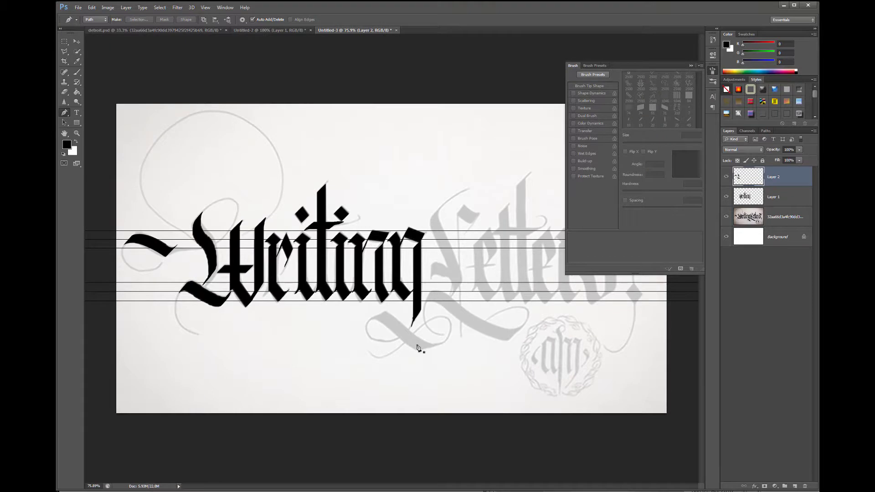
Trace a curved Pen path along the right edge of the W's leftmost S-shaped stroke, from its upper tip to its lower tip.
scroll(285, 294, up, 3)
drag(451, 486, 411, 485)
scroll(318, 178, up, 7)
scroll(318, 178, up, 2)
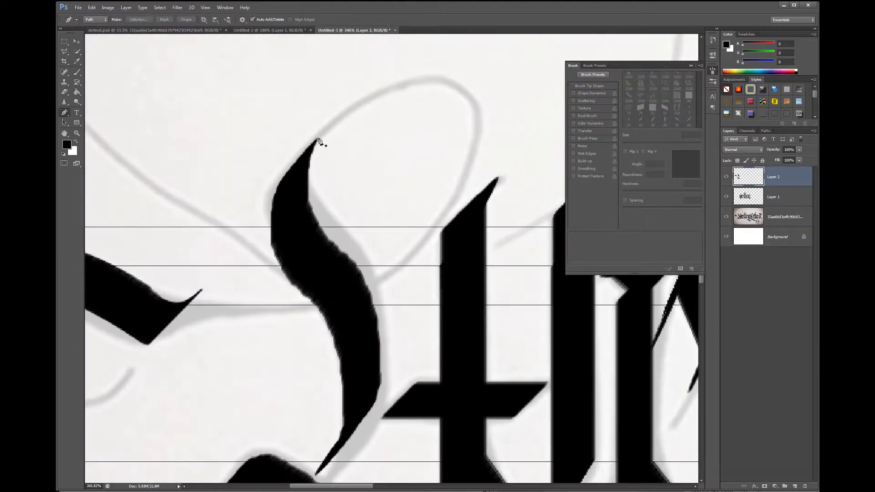
click(318, 139)
drag(333, 246, 381, 300)
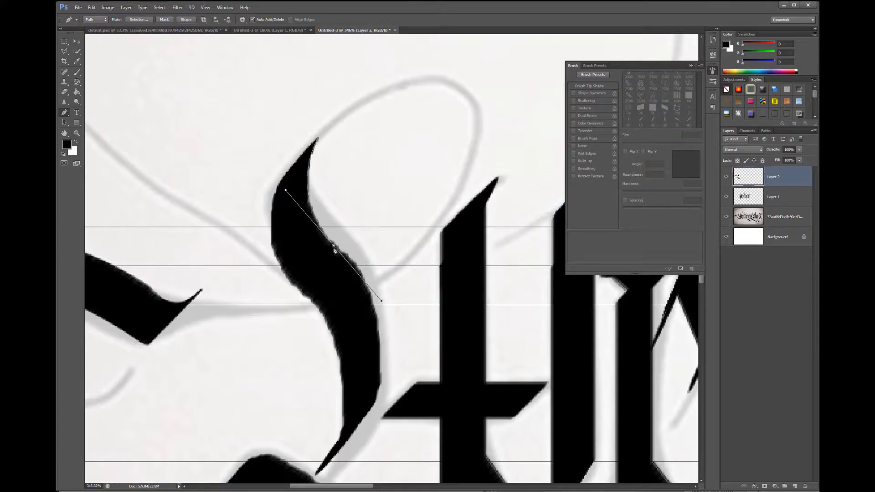
drag(334, 246, 332, 248)
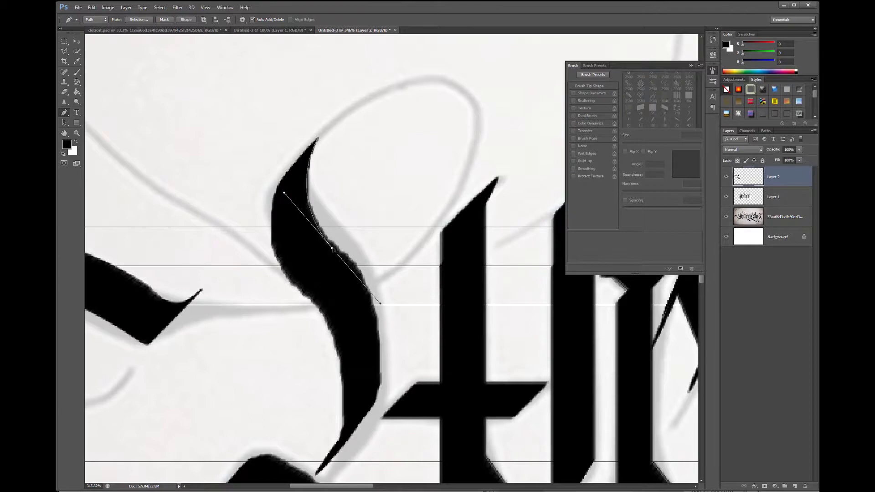
drag(381, 368, 380, 396)
click(318, 474)
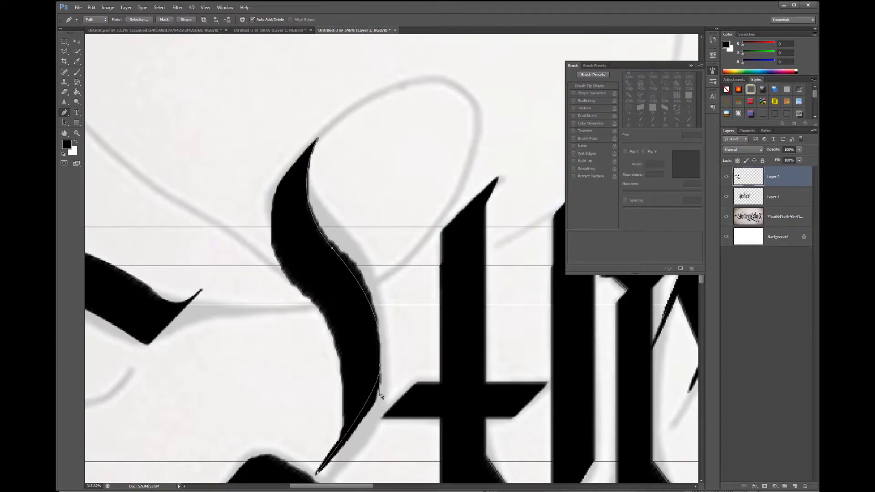
Refine the path's lower curve and close it at the upper tip with a loose outline to the right of the S-shaped stroke.
drag(380, 397, 377, 421)
drag(343, 478, 343, 478)
click(396, 428)
click(408, 333)
click(409, 201)
click(362, 148)
click(318, 138)
Make a selection from the closed path and delete the ragged pixels along the S-shaped stroke's right edge.
right_click(318, 139)
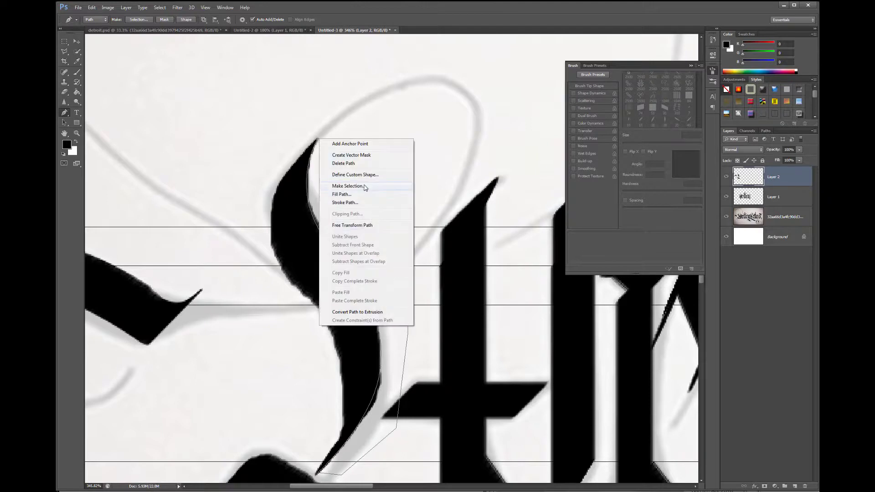
click(365, 187)
click(570, 165)
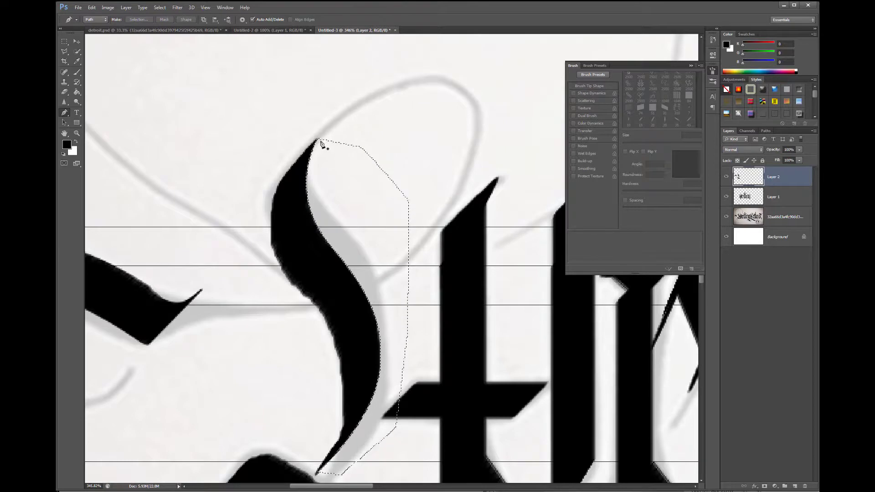
Trace a Pen path down the S-shaped stroke's left edge from upper to lower tip, adjusting the middle and lower anchors to fit.
drag(274, 246, 297, 295)
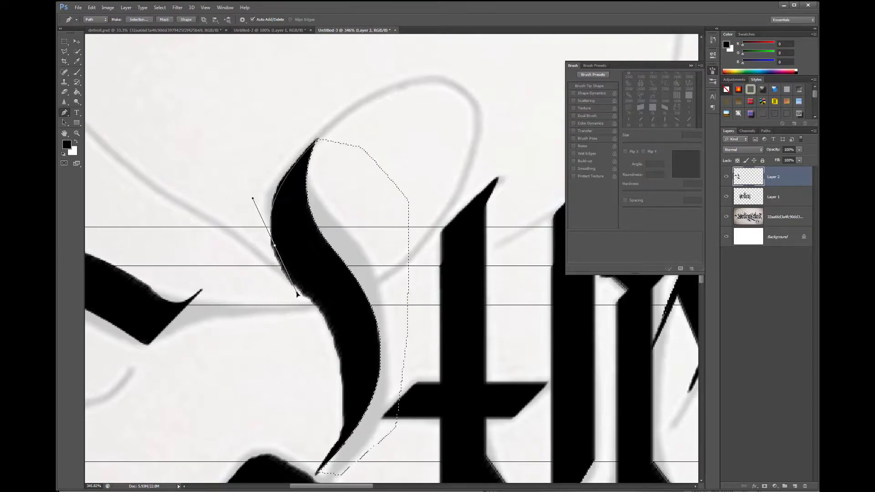
click(320, 305)
drag(347, 410, 349, 395)
drag(347, 410, 346, 366)
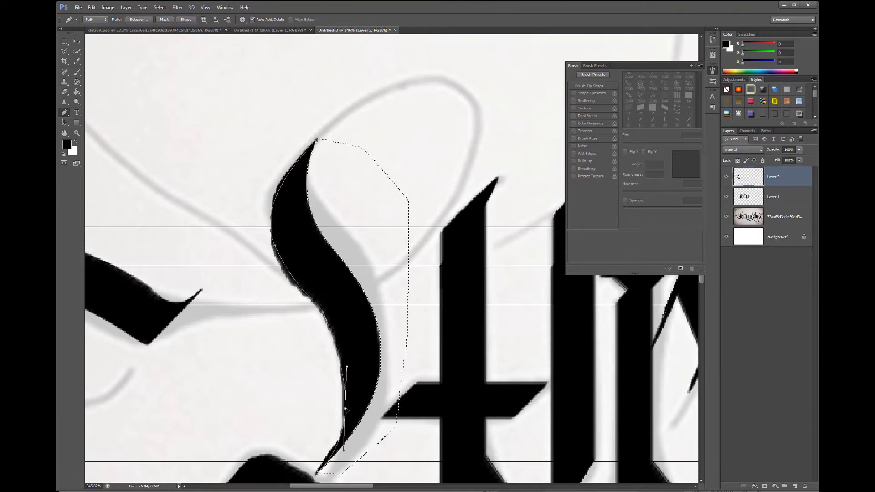
drag(320, 304, 304, 283)
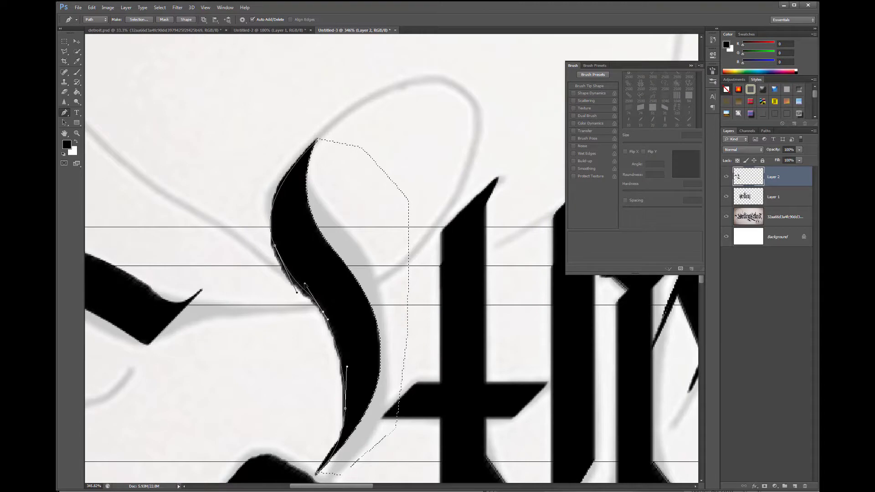
ctrl+click(300, 302)
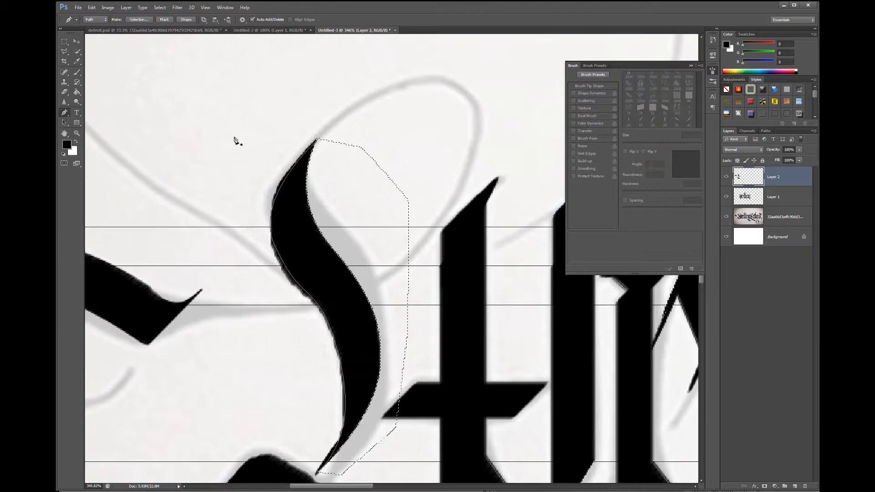
click(210, 175)
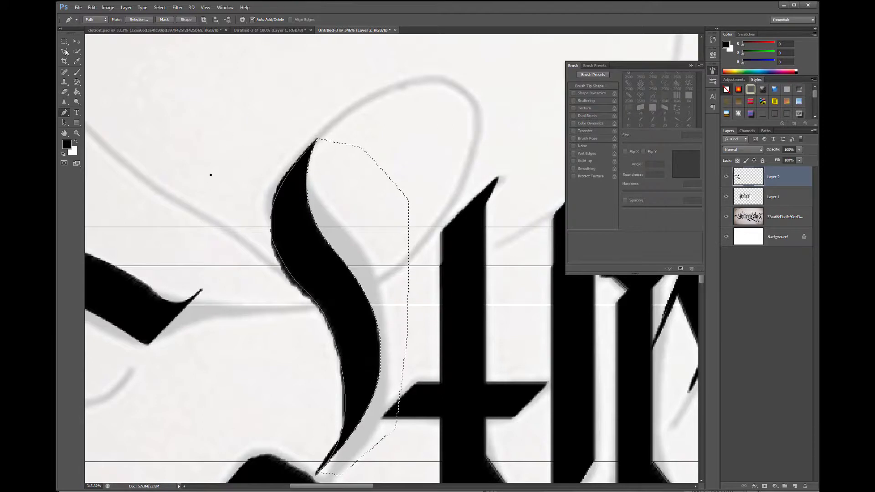
click(92, 7)
click(96, 30)
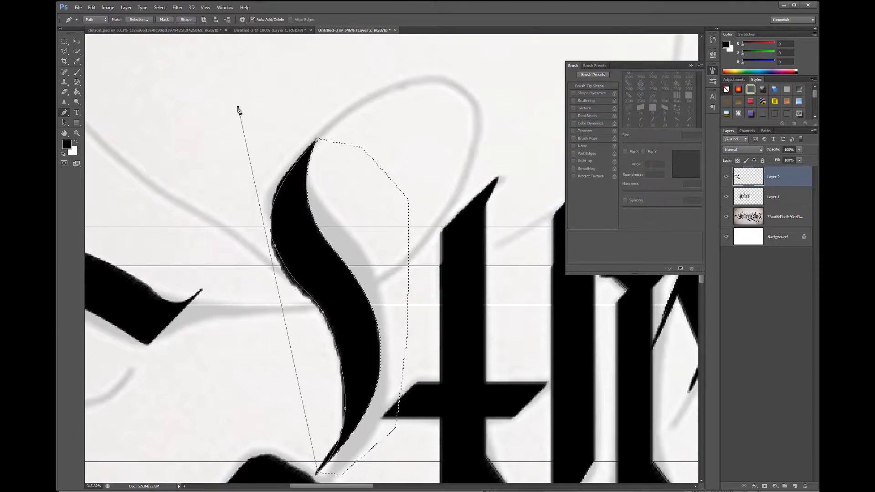
Close the left-edge path at the upper tip with a loose outline outside the S-shaped stroke.
click(276, 95)
click(317, 141)
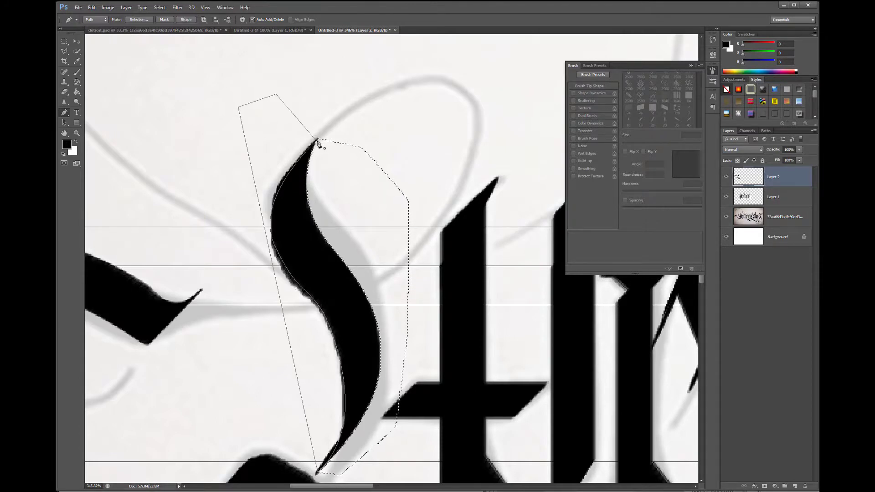
Make an anti-aliased new selection with 0 px feather from the path, delete the ragged left-edge pixels and deselect.
right_click(318, 142)
click(351, 188)
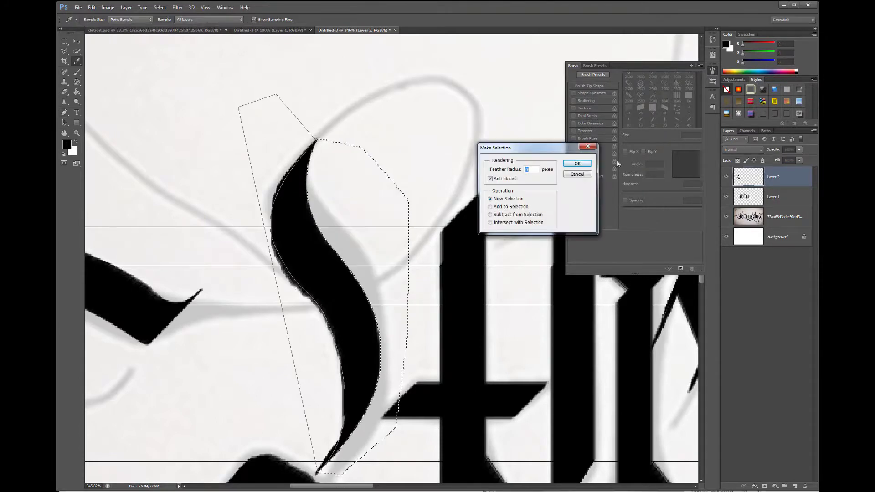
click(586, 160)
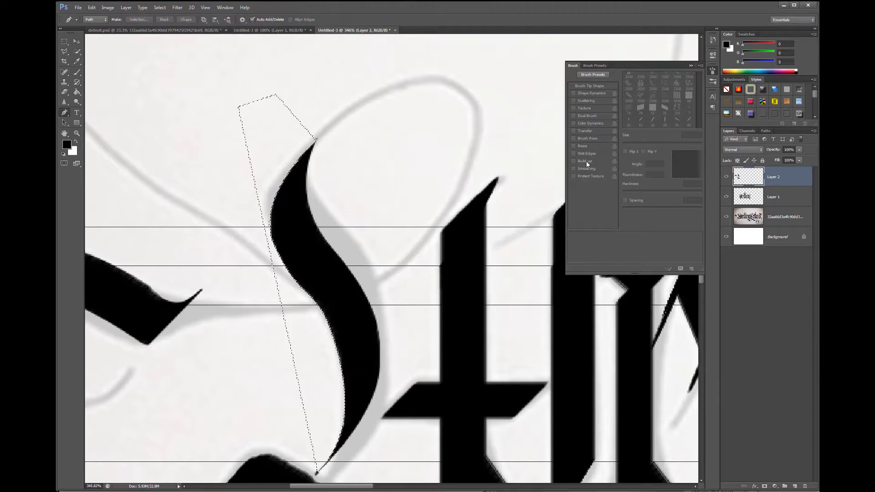
scroll(437, 202, down, 3)
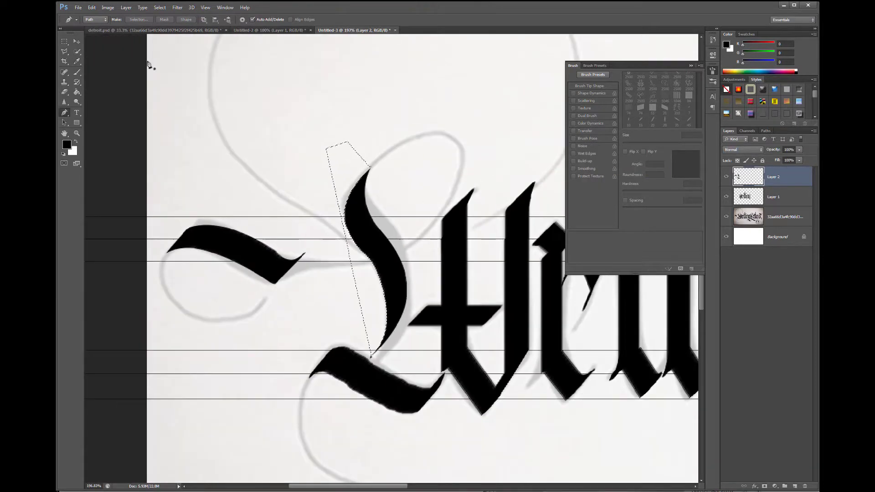
click(159, 8)
click(175, 24)
scroll(414, 367, down, 2)
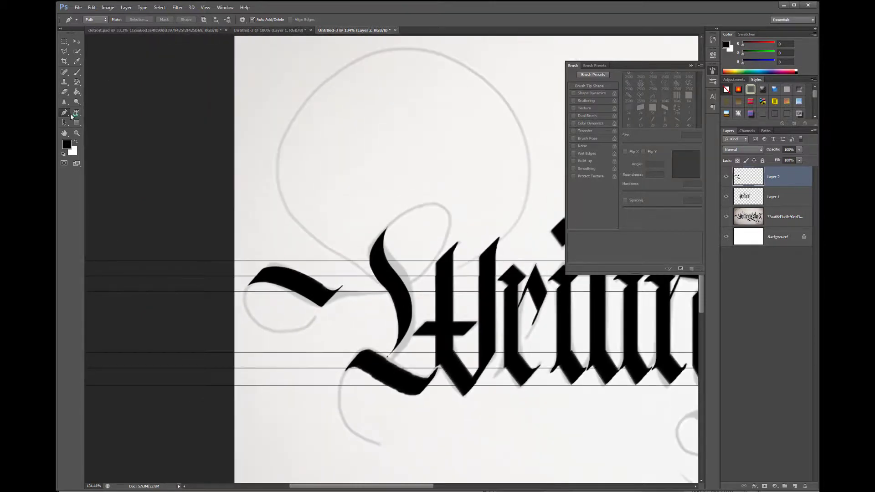
click(63, 113)
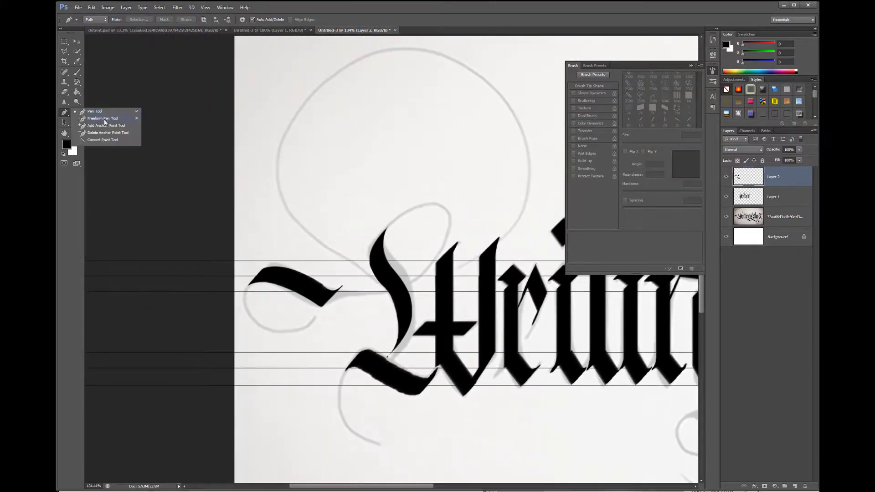
click(103, 111)
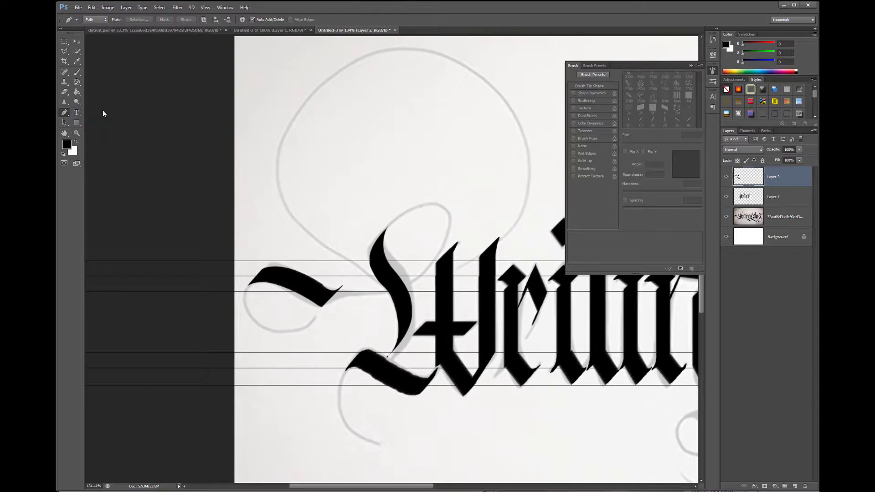
click(76, 73)
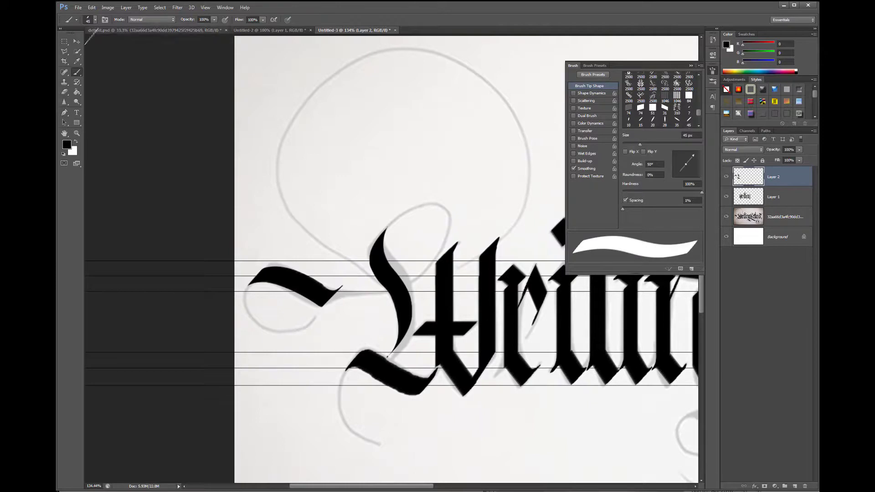
click(77, 41)
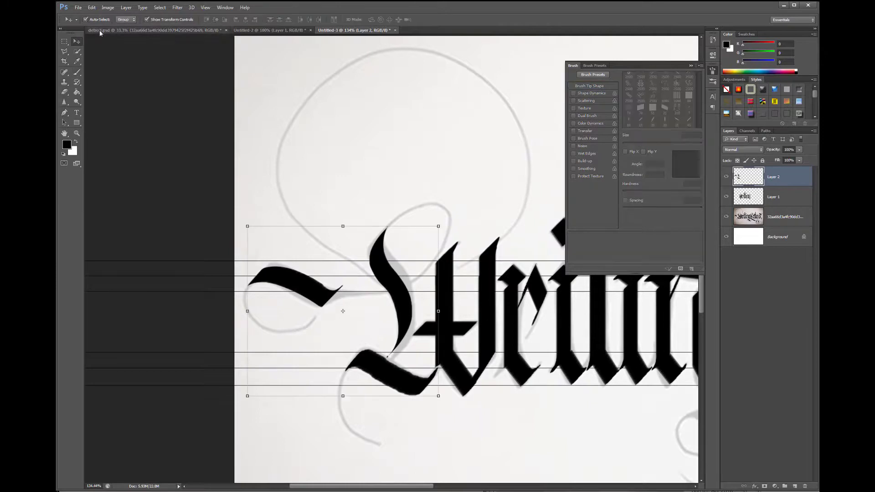
Choose the hard round tip for the Brush tool, at 45 px size and 100% hardness.
click(78, 73)
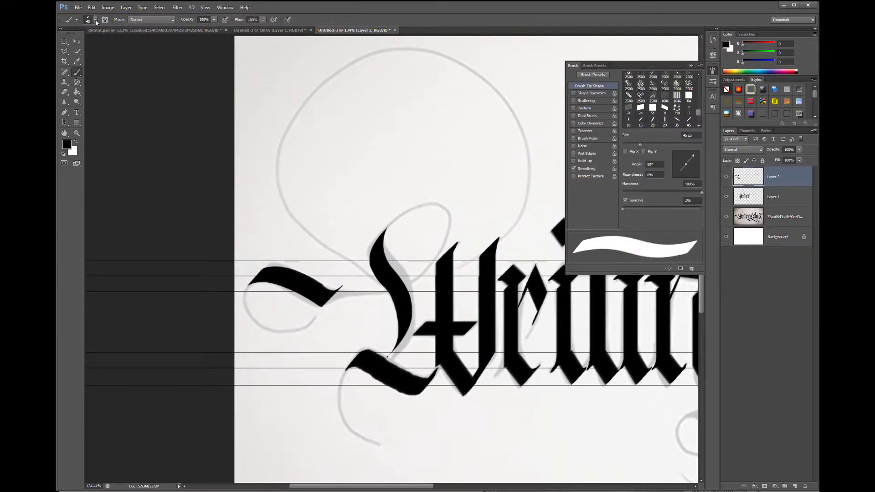
right_click(164, 65)
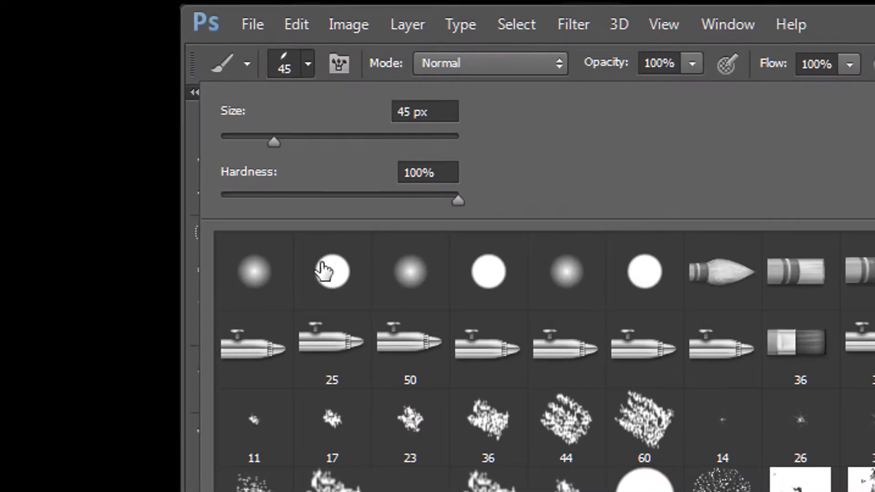
click(338, 276)
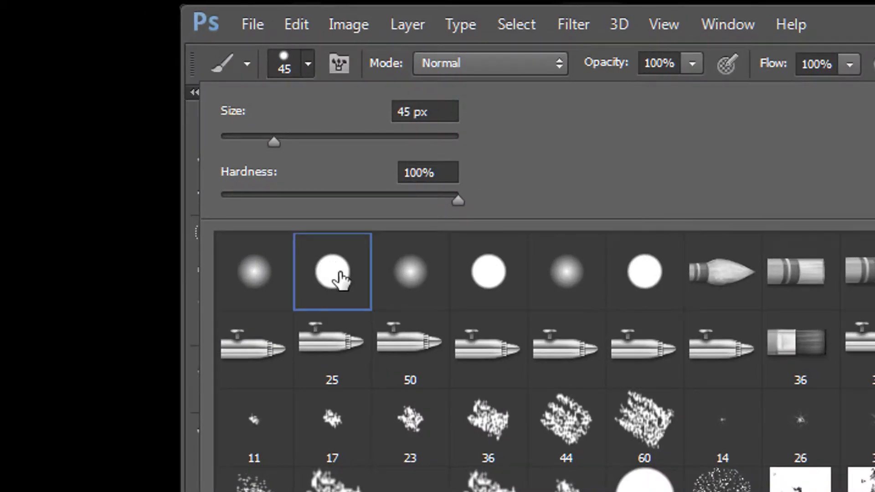
key(Return)
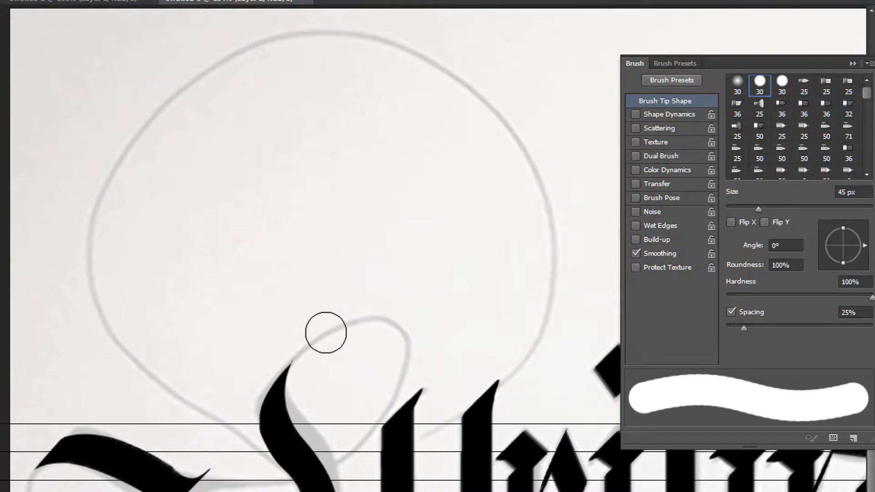
Shrink the round brush to about the thickness of the thin hairline above the W's S-shaped stroke.
scroll(326, 332, up, 8)
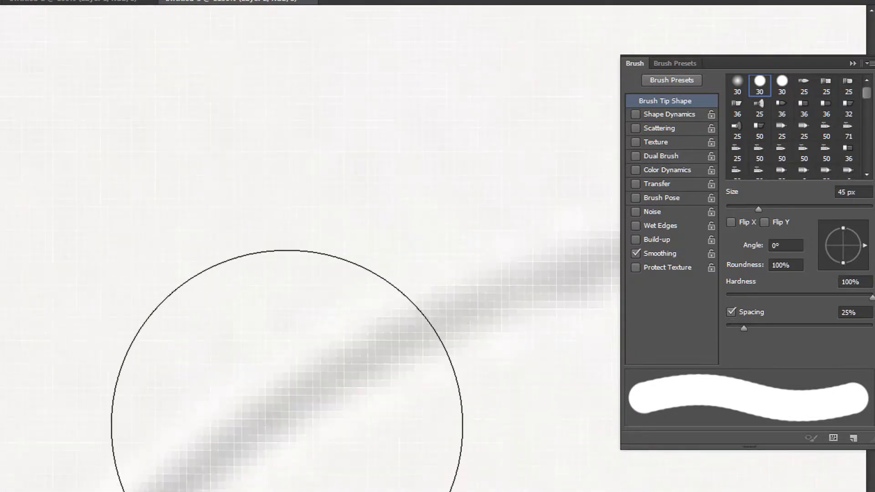
key(bracketleft)
key(bracketleft)
key(bracketleft)
key(bracketleft)
key(bracketleft)
key(bracketleft)
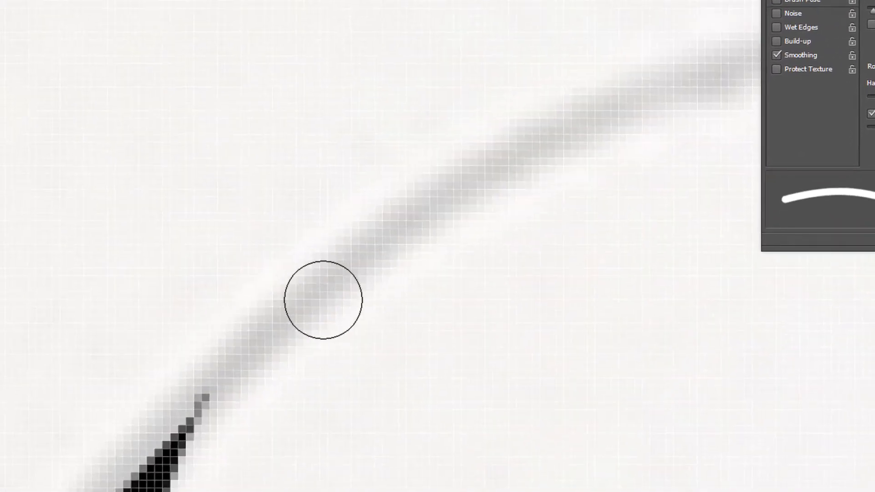
Return to the Pen tool and collapse the Brush panel to clear the view of the lettering.
scroll(323, 287, down, 10)
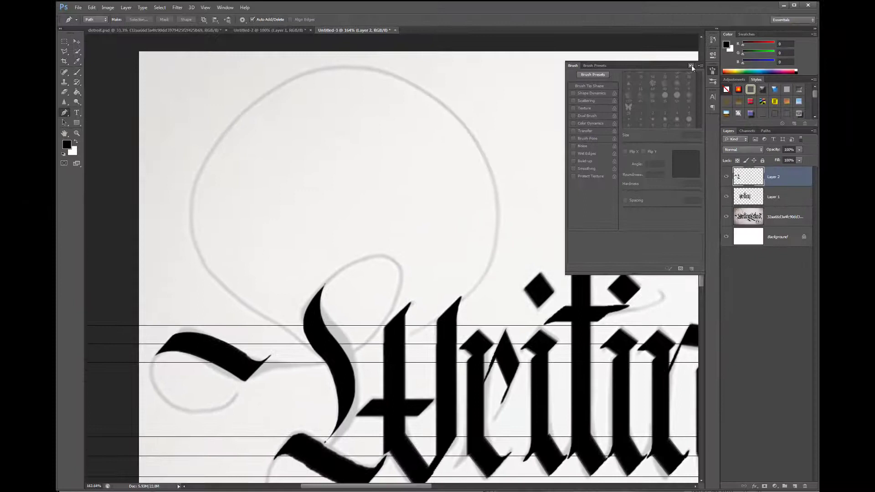
click(691, 64)
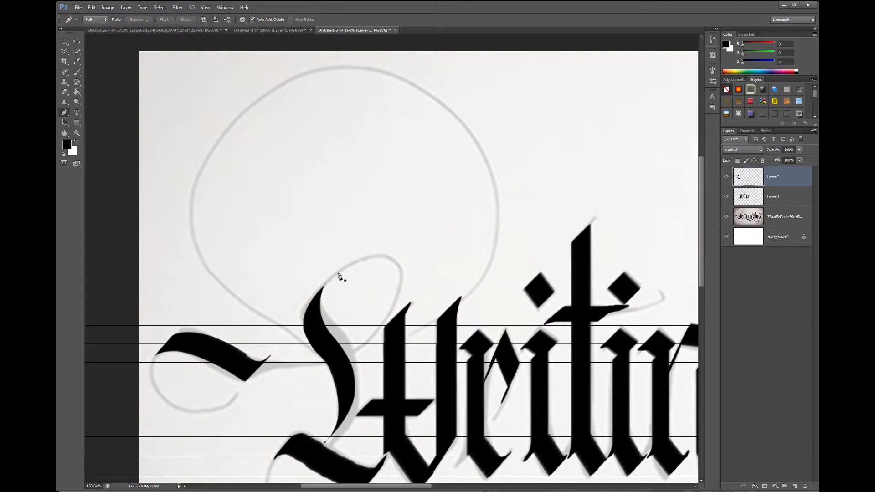
drag(701, 228, 702, 254)
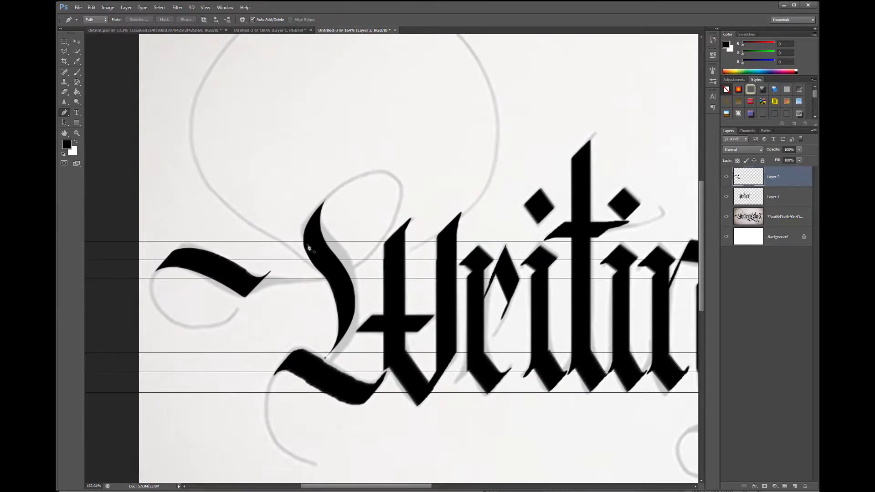
Start a Pen path at the tip of the W's S-shaped stroke, curving it over the small loop to the large loop's lower-left bend.
scroll(369, 262, up, 2)
scroll(368, 262, down, 3)
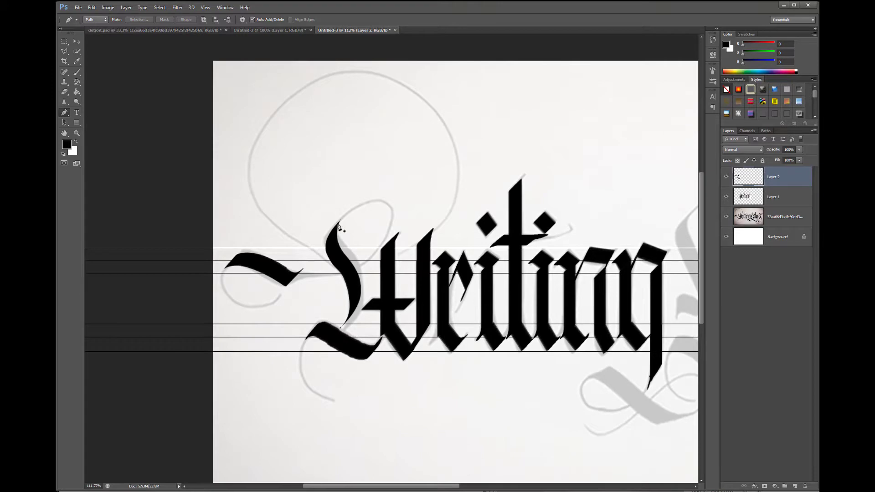
click(339, 225)
mouse_move(391, 211)
mouse_down()
mouse_move(411, 238)
mouse_move(392, 206)
mouse_up()
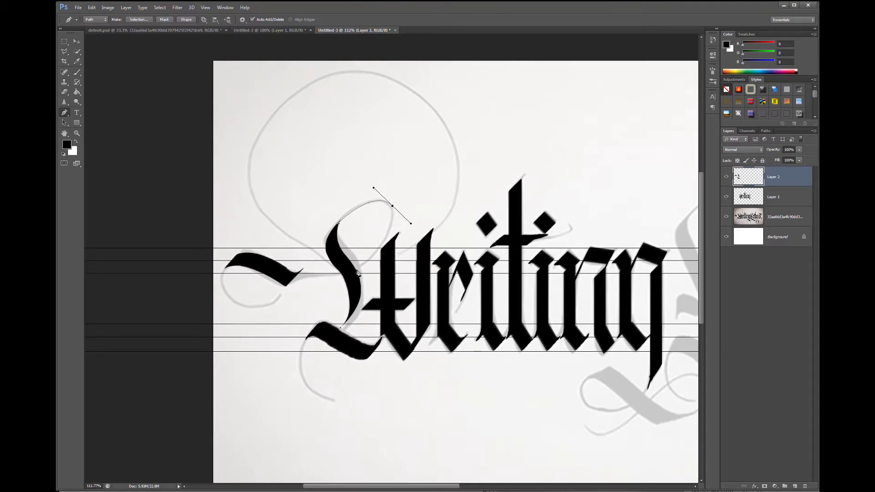
drag(276, 240, 230, 163)
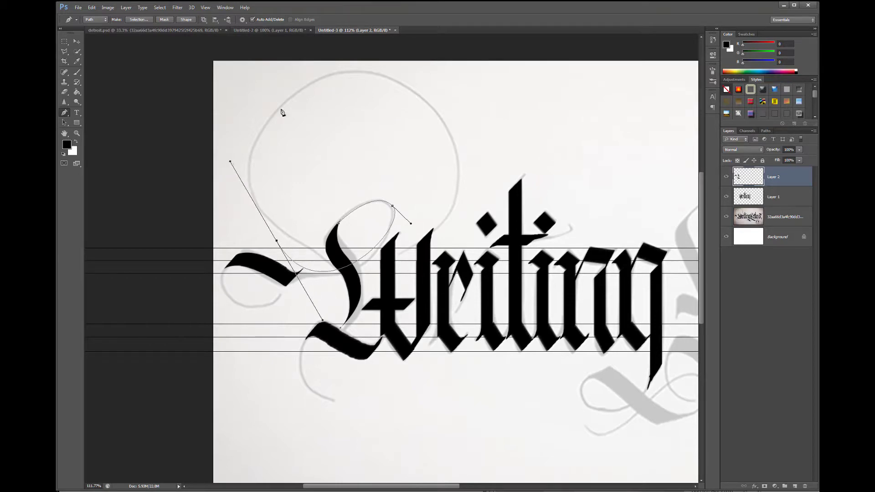
Extend the path around the large circular loop to its right side, adjusting the lower-left anchor and handles to follow the reference hairline.
drag(293, 99, 322, 76)
drag(276, 242, 264, 227)
drag(217, 149, 227, 163)
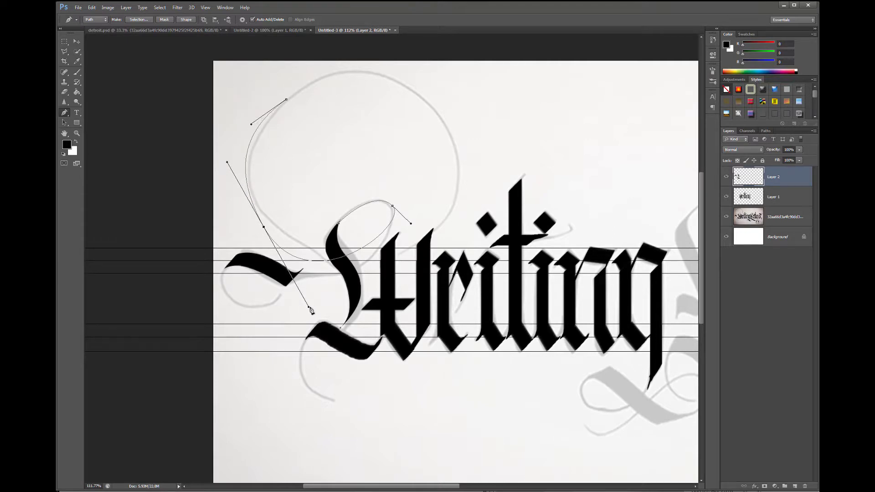
drag(309, 308, 311, 296)
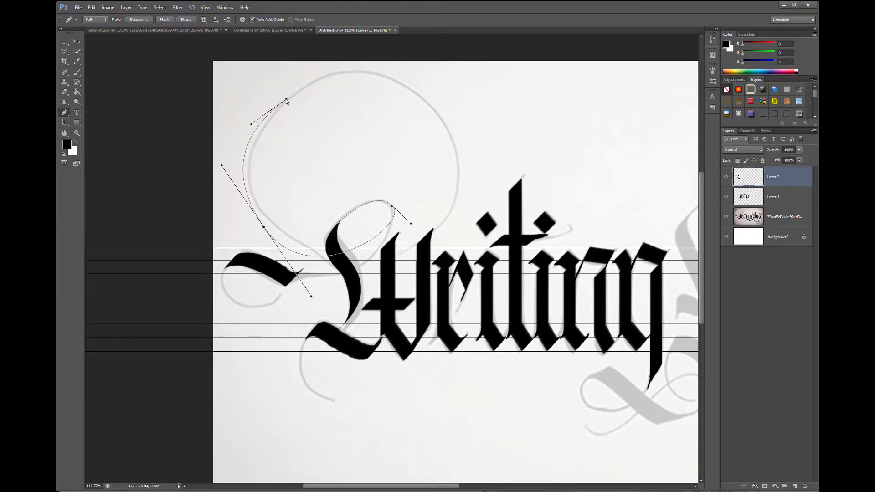
drag(287, 101, 296, 95)
drag(456, 173, 429, 284)
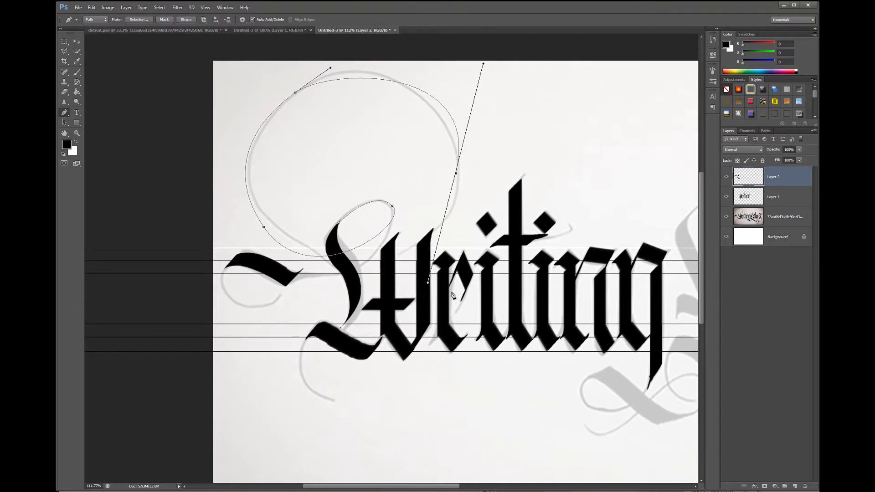
Try to stroke the W's flourish loop path on Layer 2.
right_click(360, 249)
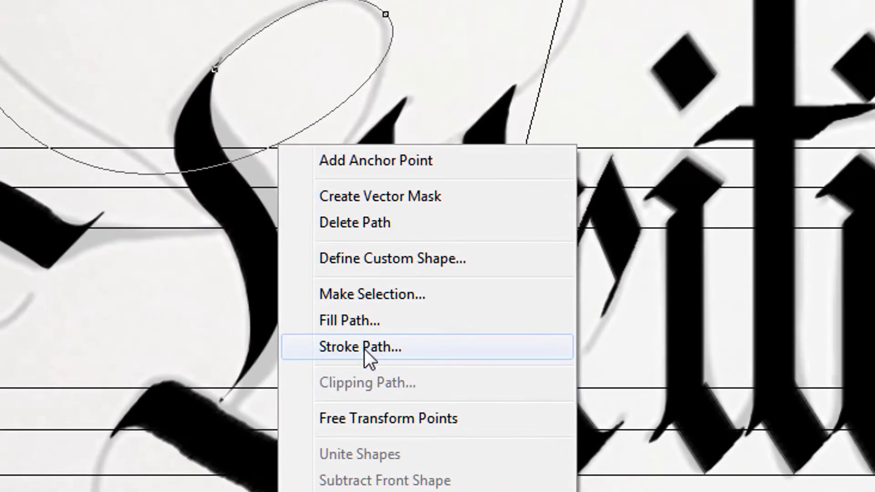
click(364, 348)
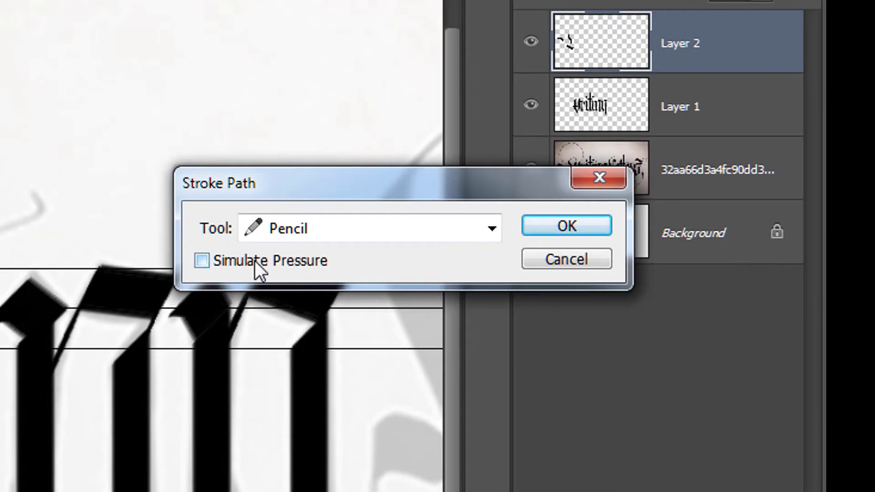
click(543, 228)
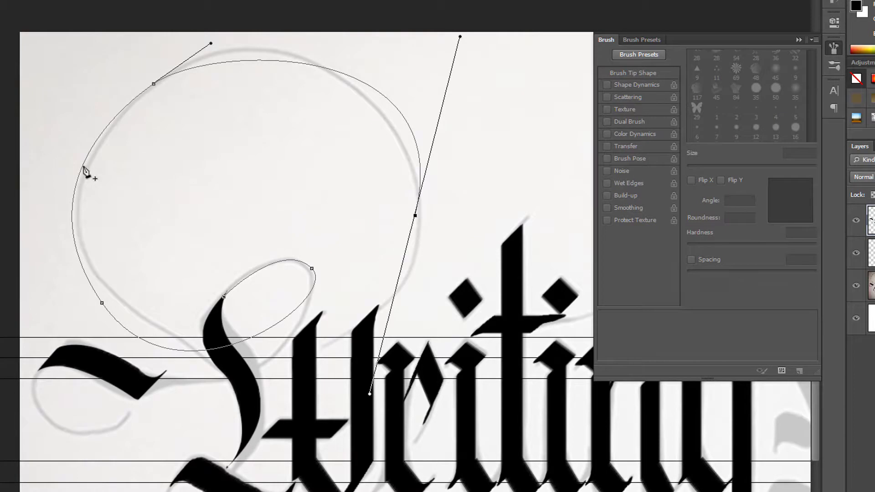
Stroke the W's flourish loop path with the Brush tool and Simulate Pressure enabled.
scroll(105, 164, up, 1)
scroll(105, 164, up, 1)
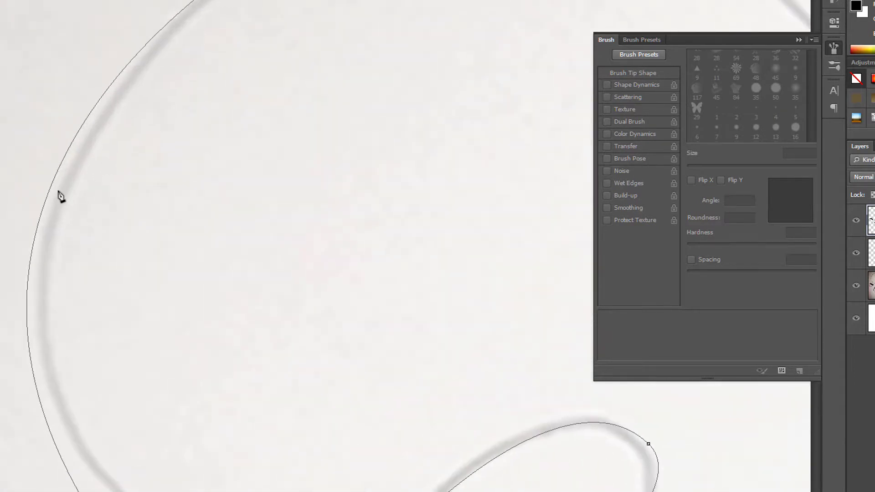
right_click(39, 225)
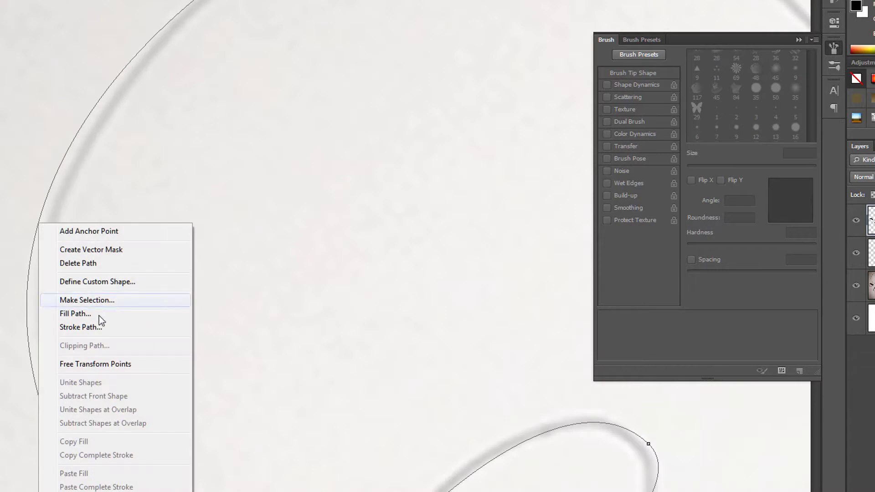
click(96, 330)
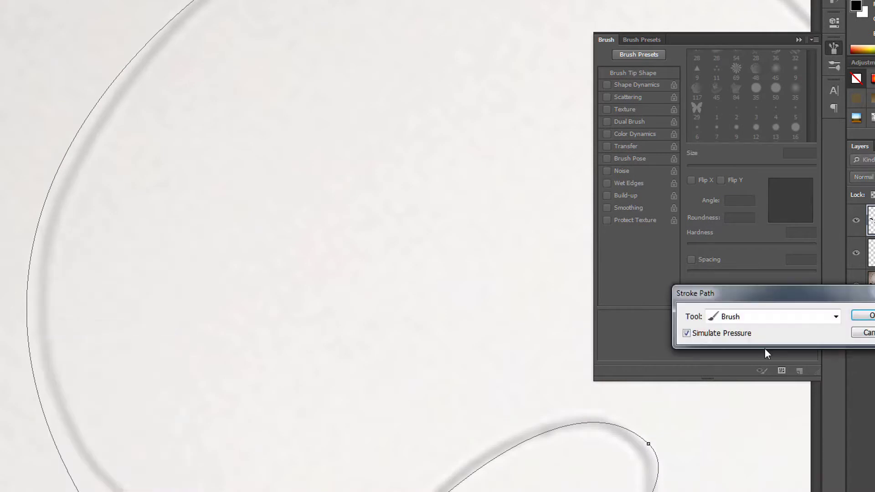
drag(806, 298, 291, 166)
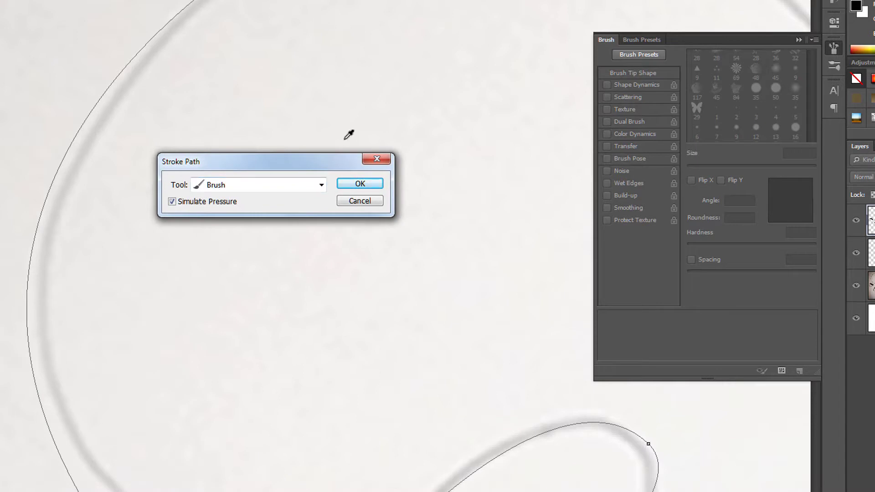
click(359, 184)
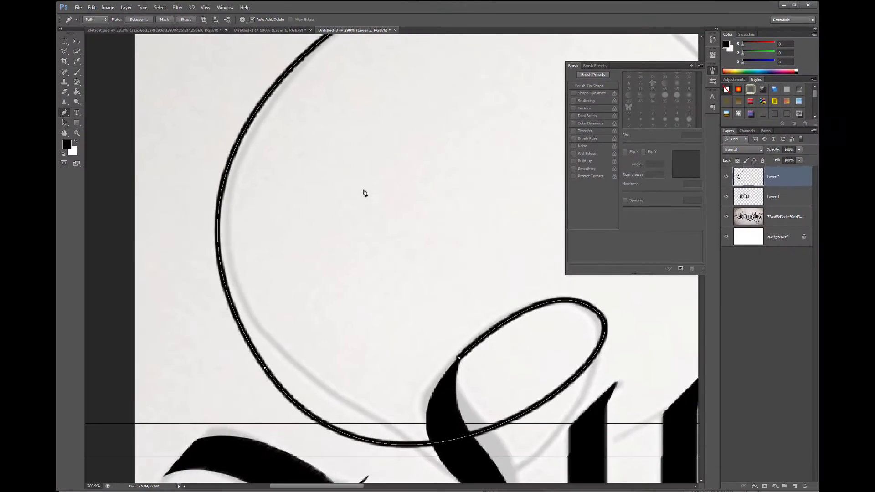
Delete the stroked loop path and collapse the Brush panel to clear the canvas.
scroll(366, 217, down, 5)
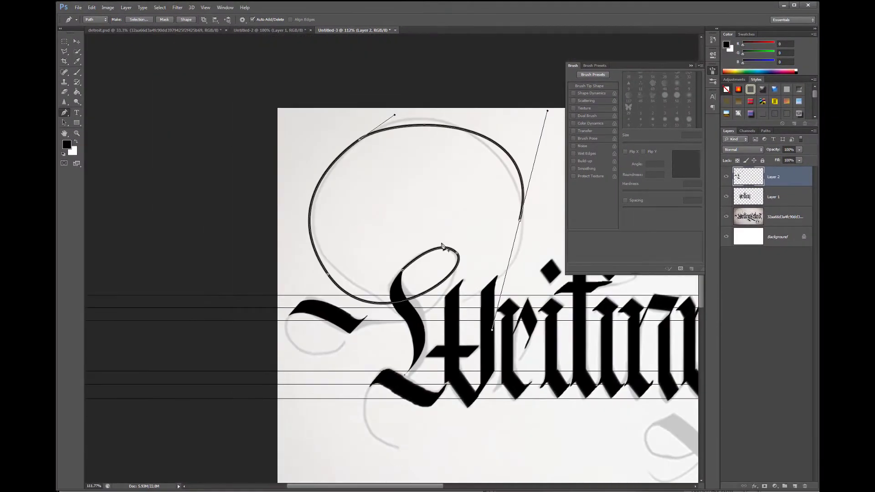
right_click(328, 173)
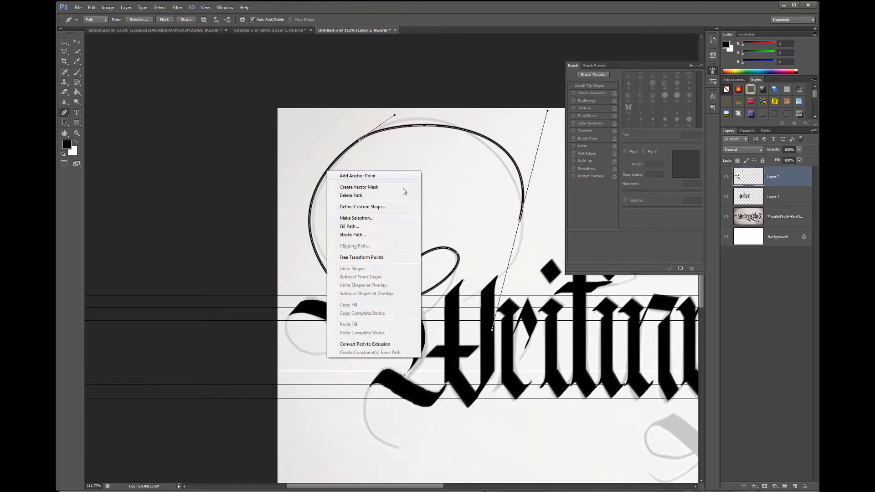
click(356, 197)
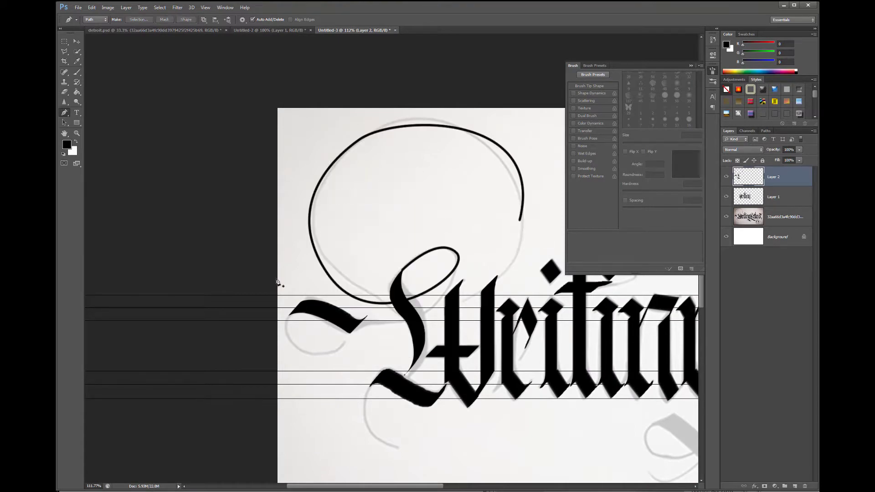
click(690, 65)
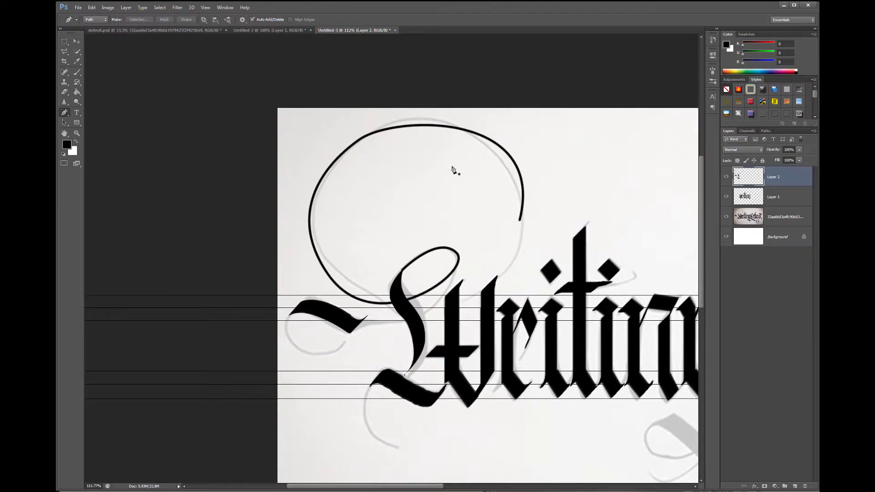
Hide Layer 2 with the W's flourishes and add a new empty layer above it.
scroll(452, 170, down, 4)
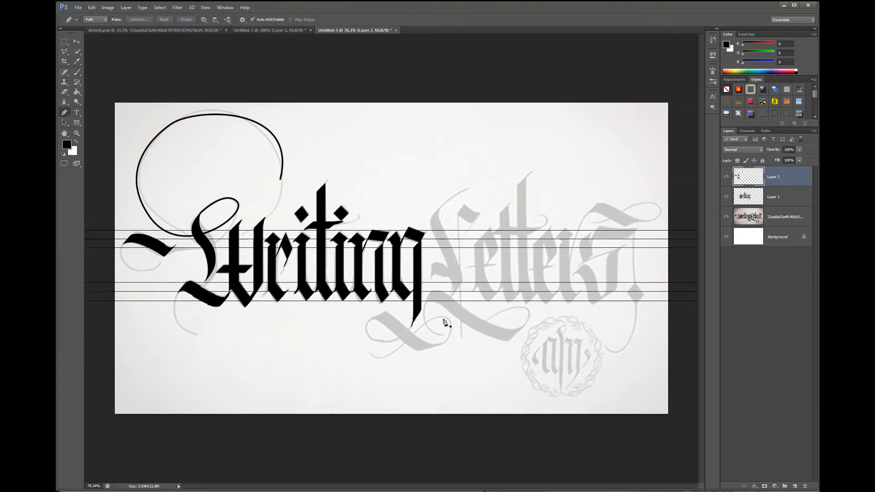
click(726, 177)
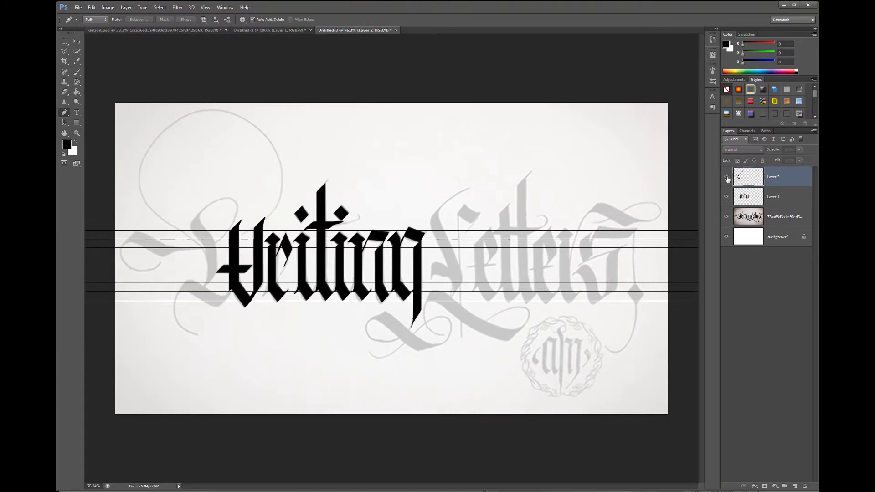
click(726, 177)
click(726, 177)
click(794, 486)
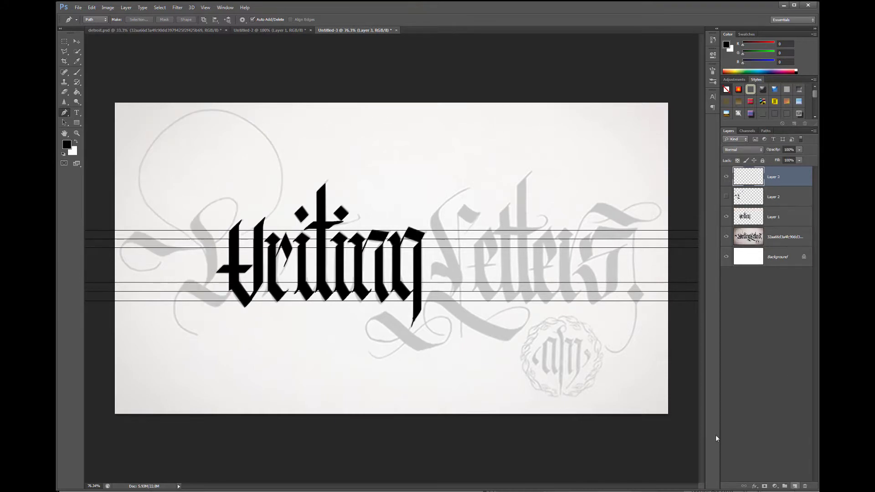
Choose the flat slanted 45 px tip for the Brush tool and bring the W's grey reference strokes into view.
click(77, 73)
click(95, 20)
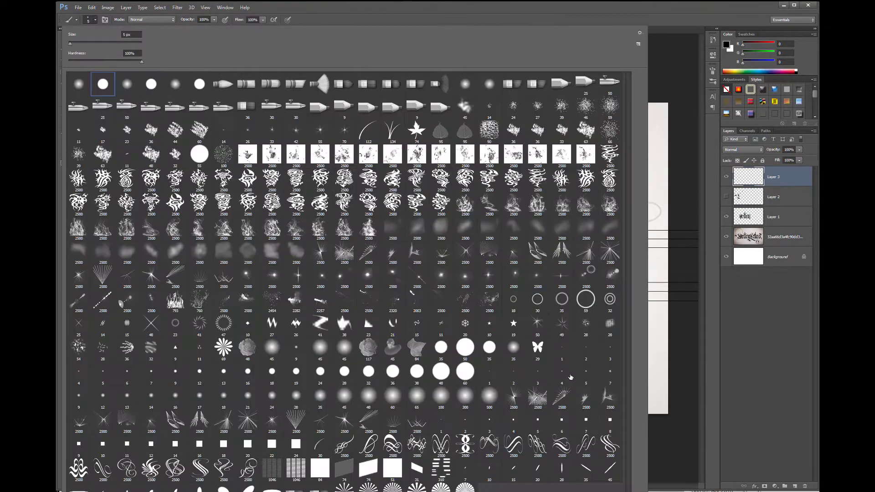
double_click(609, 468)
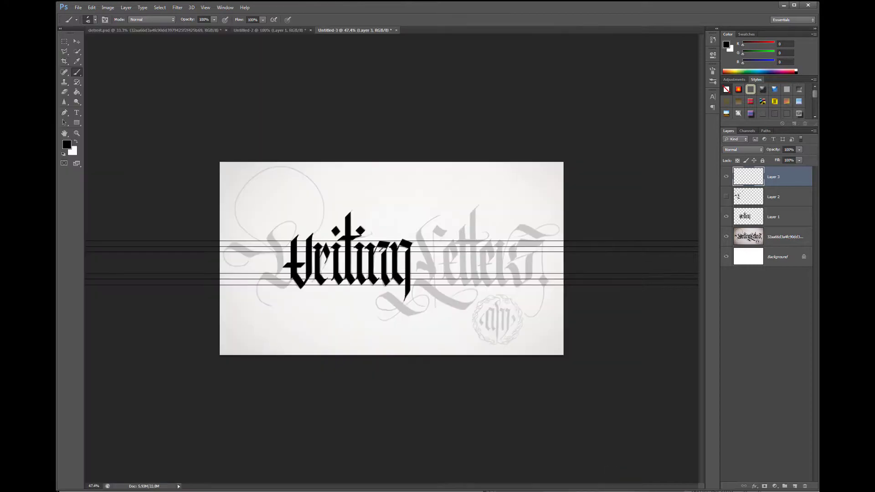
scroll(276, 250, up, 10)
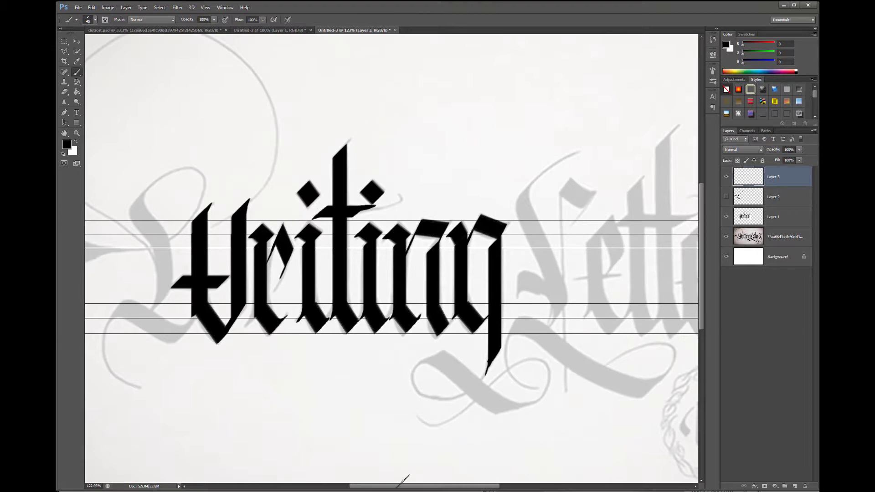
drag(401, 488, 355, 488)
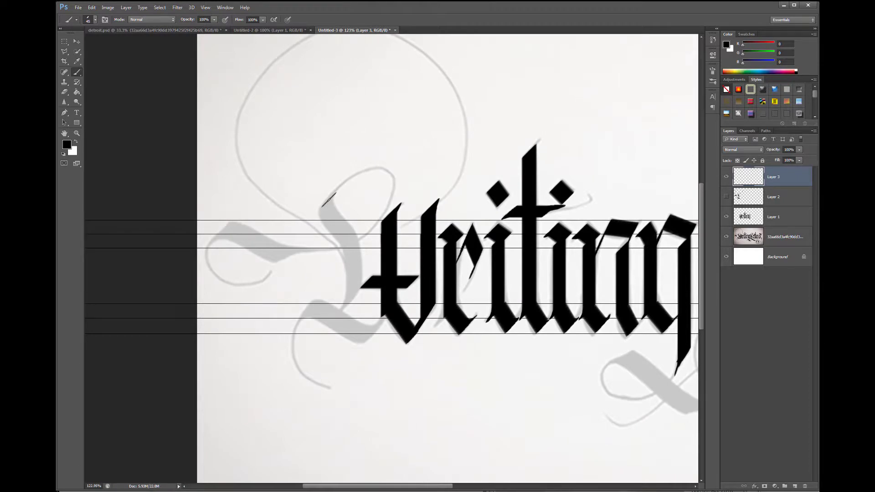
Paint a practice S-curve and large calligraphic letters above the lettering with the slanted 45 px brush.
mouse_move(323, 82)
mouse_down()
mouse_move(330, 133)
mouse_move(318, 200)
mouse_up()
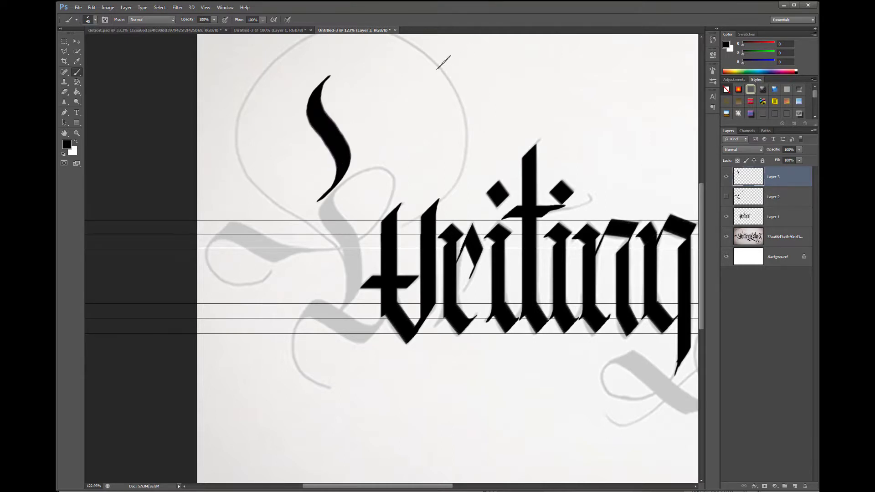
drag(438, 55, 402, 141)
mouse_move(381, 91)
mouse_down()
mouse_move(403, 69)
mouse_move(440, 60)
mouse_move(473, 64)
mouse_move(442, 96)
mouse_move(451, 94)
mouse_move(456, 104)
mouse_move(471, 88)
mouse_move(460, 82)
mouse_move(452, 130)
mouse_move(469, 129)
mouse_up()
drag(476, 88, 458, 109)
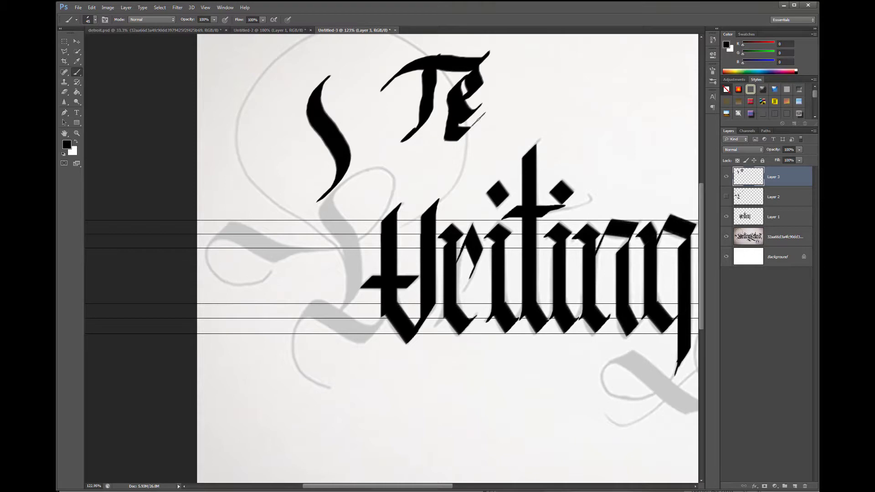
drag(518, 56, 460, 132)
mouse_move(471, 85)
mouse_down()
mouse_move(572, 144)
mouse_move(597, 134)
mouse_up()
mouse_move(501, 139)
mouse_down()
mouse_move(582, 82)
mouse_move(583, 120)
mouse_move(567, 115)
mouse_up()
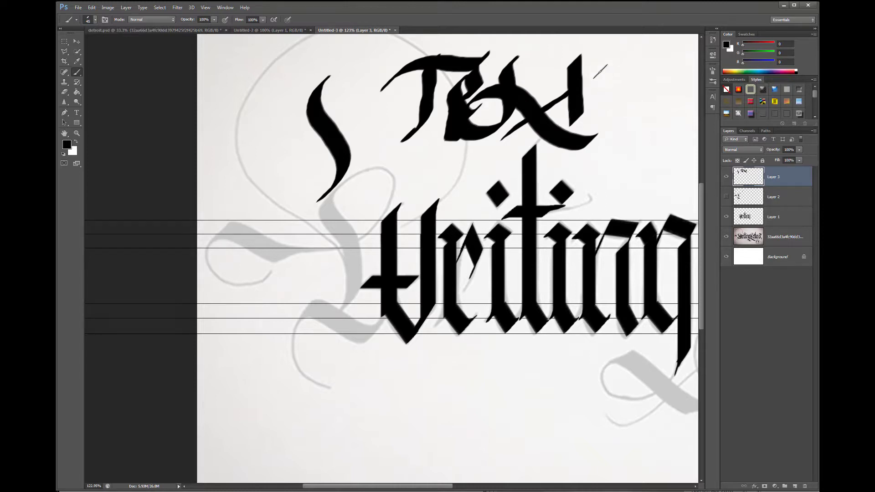
Write smaller practice letters beside the large ones with the brush at 25 px, and delete the practice layer.
key(bracketleft)
key(bracketleft)
drag(628, 48, 622, 95)
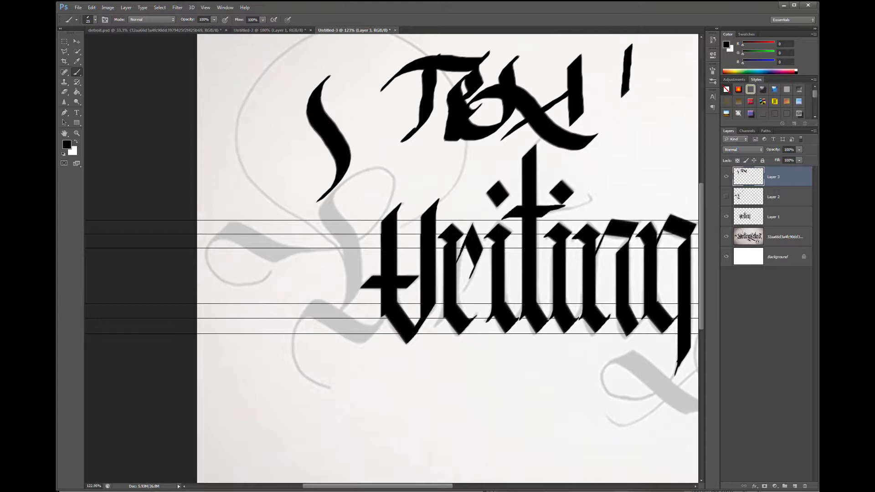
mouse_move(603, 53)
mouse_down()
mouse_move(642, 46)
mouse_move(633, 79)
mouse_move(638, 70)
mouse_move(640, 93)
mouse_move(663, 92)
mouse_up()
mouse_move(649, 52)
mouse_down()
mouse_move(649, 79)
mouse_move(662, 73)
mouse_move(666, 97)
mouse_up()
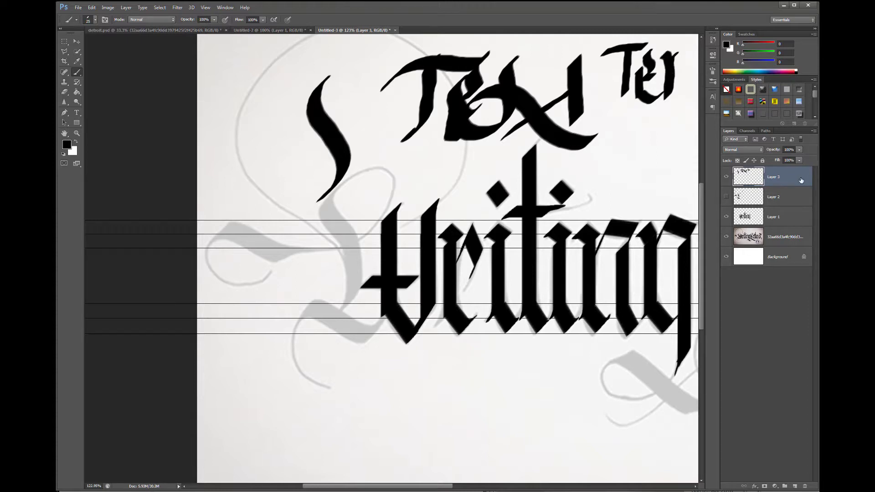
key(Delete)
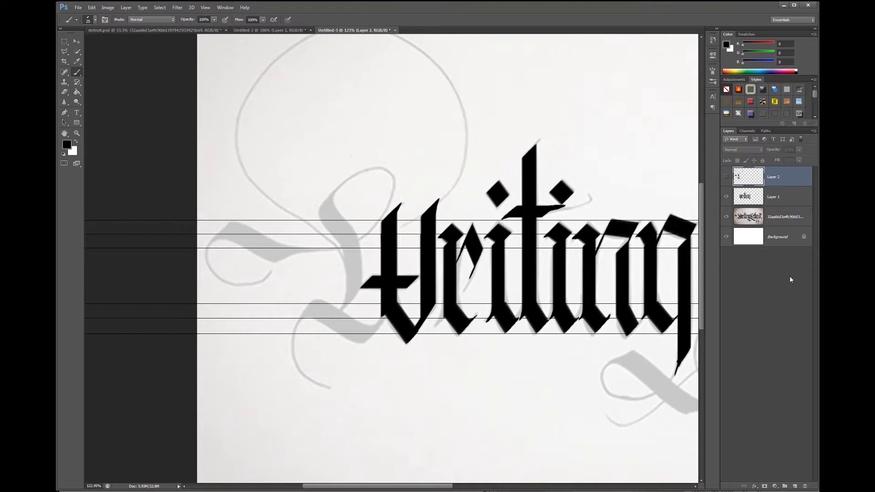
On a new layer above Layer 2, paint the W's S-shaped stroke and left flourish with the slanted brush at 45 px.
click(792, 485)
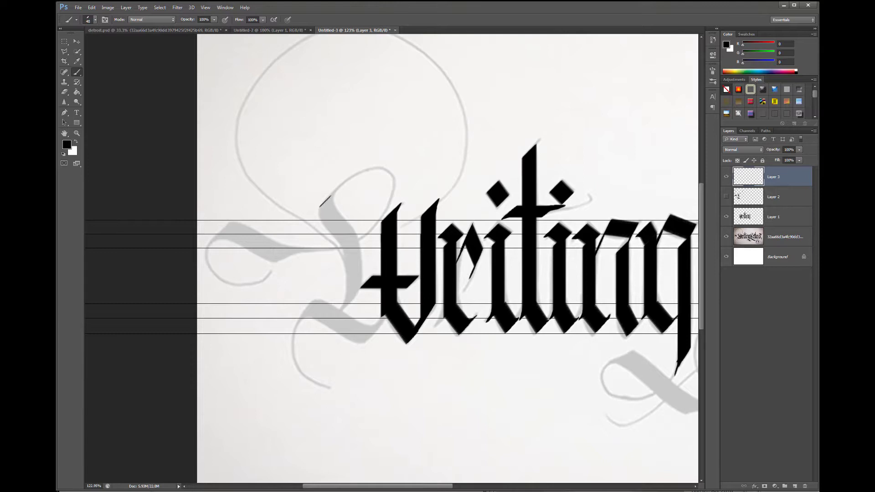
key(bracketright)
mouse_move(329, 196)
mouse_down()
mouse_move(351, 256)
mouse_move(348, 289)
mouse_move(327, 306)
mouse_up()
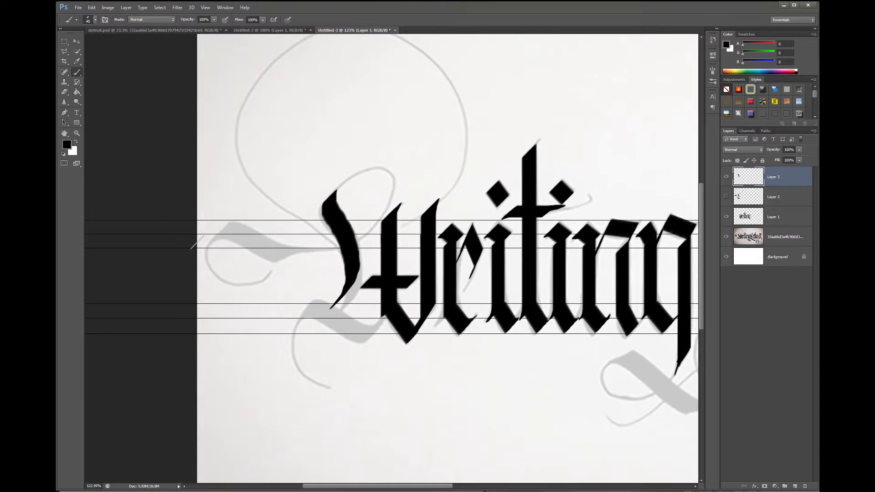
mouse_move(209, 244)
mouse_down()
mouse_move(229, 223)
mouse_move(291, 252)
mouse_move(301, 241)
mouse_up()
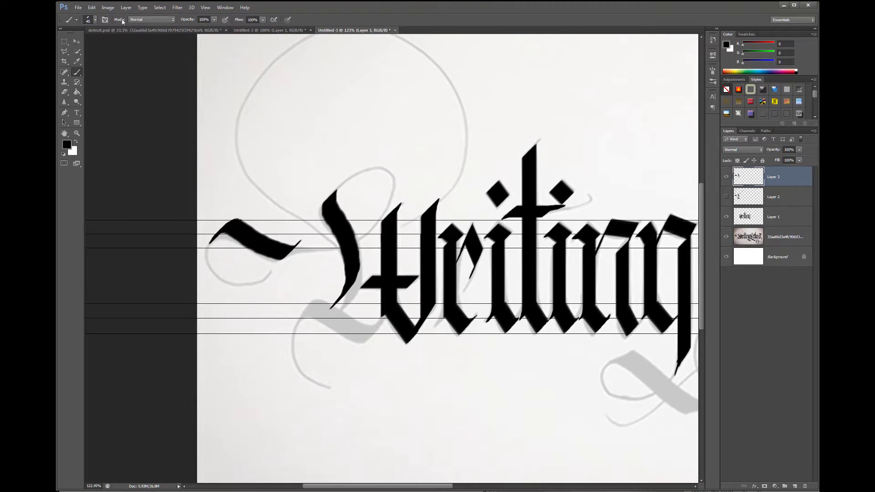
Set the slanted brush tip's angle to 52° and paint the W's lower-left foot stroke over the grey reference.
click(105, 20)
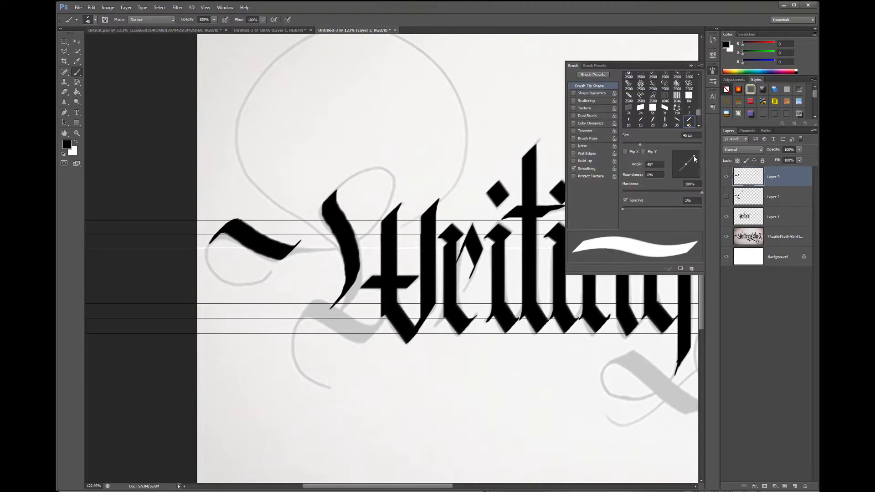
drag(694, 158, 692, 156)
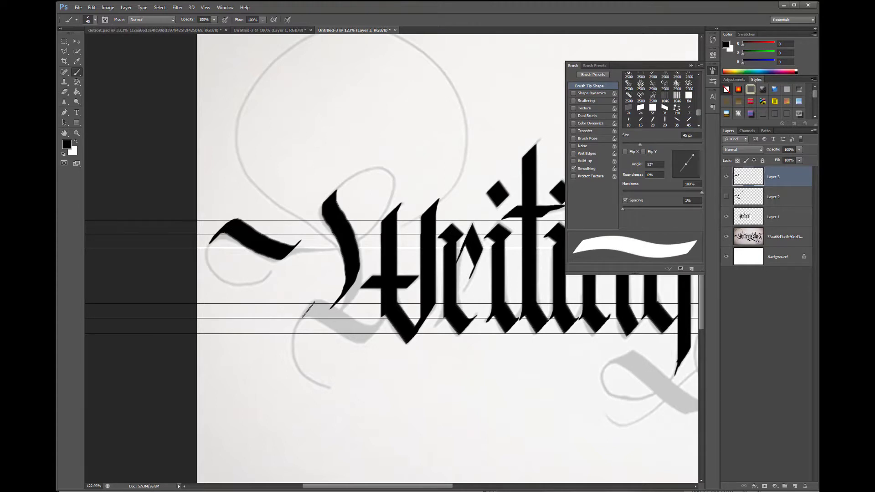
mouse_move(305, 316)
mouse_down()
mouse_move(323, 301)
mouse_move(374, 330)
mouse_move(380, 318)
mouse_up()
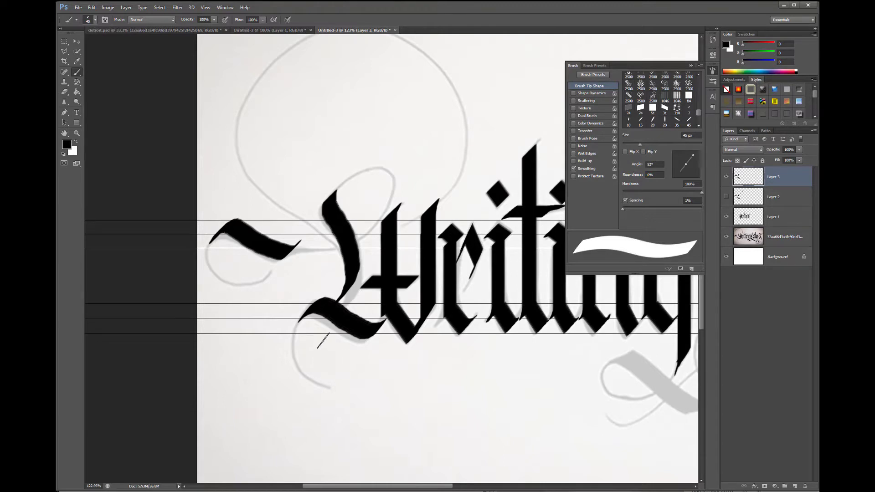
Reduce the brush to 20 px and paint thinner decorative strokes below the W's foot, beside its S-shaped stroke and curling from its top.
key(bracketleft)
key(bracketleft)
key(bracketleft)
key(bracketleft)
key(bracketleft)
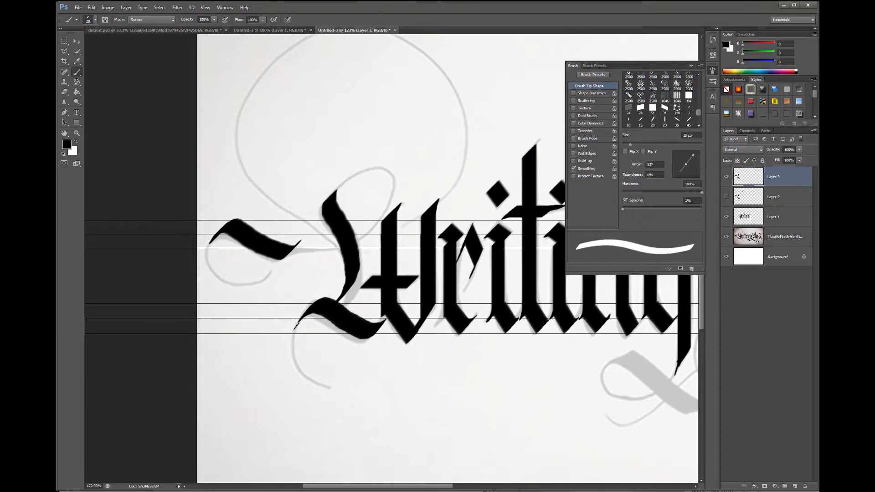
mouse_move(294, 330)
mouse_down()
mouse_move(314, 323)
mouse_move(341, 346)
mouse_move(369, 353)
mouse_move(368, 326)
mouse_up()
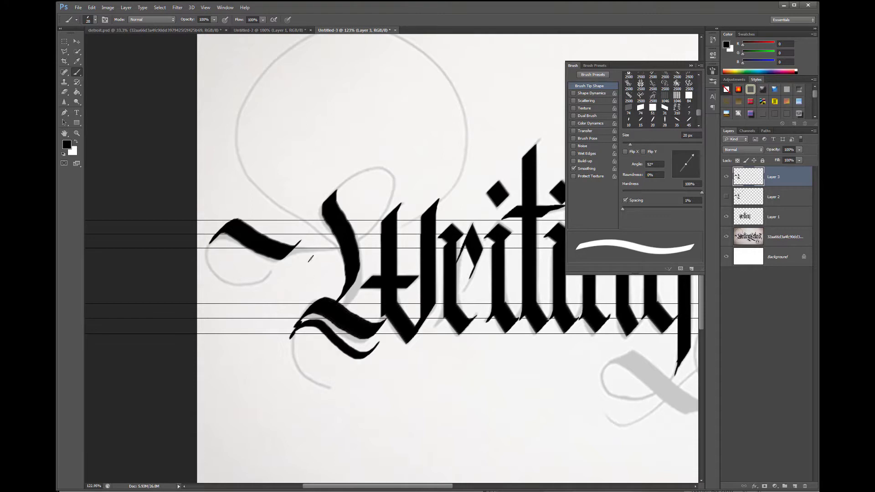
mouse_move(318, 215)
mouse_down()
mouse_move(332, 246)
mouse_move(321, 277)
mouse_move(346, 247)
mouse_up()
drag(324, 277, 346, 263)
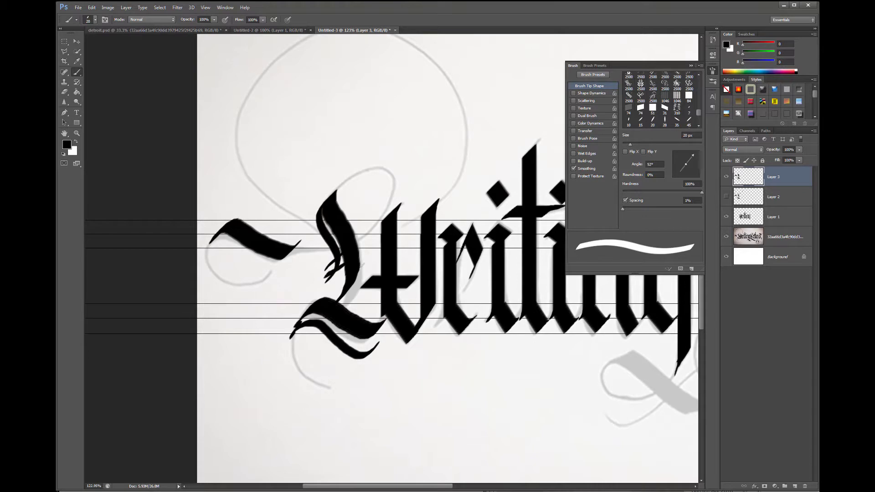
mouse_move(336, 191)
mouse_down()
mouse_move(363, 181)
mouse_move(372, 193)
mouse_move(374, 221)
mouse_up()
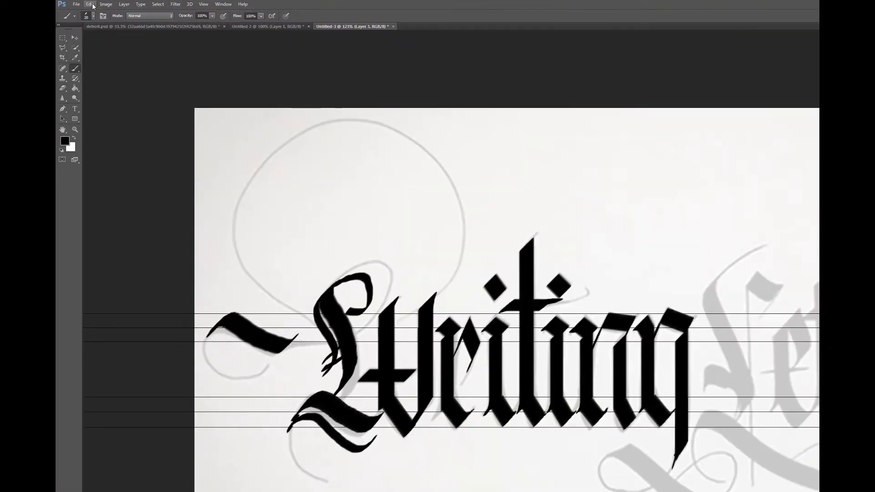
Undo the 20 px decorative strokes around the W one after another, leaving only its thick strokes.
click(94, 9)
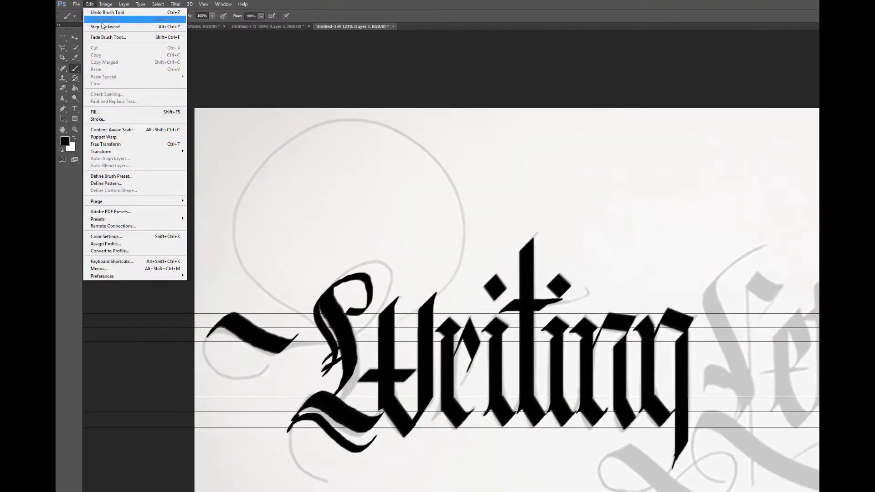
click(103, 27)
click(90, 4)
click(101, 26)
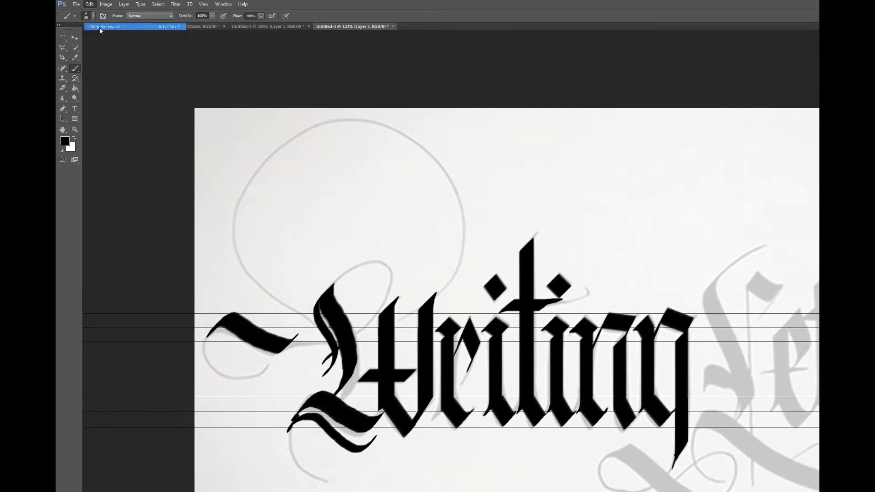
click(89, 4)
click(101, 26)
click(89, 4)
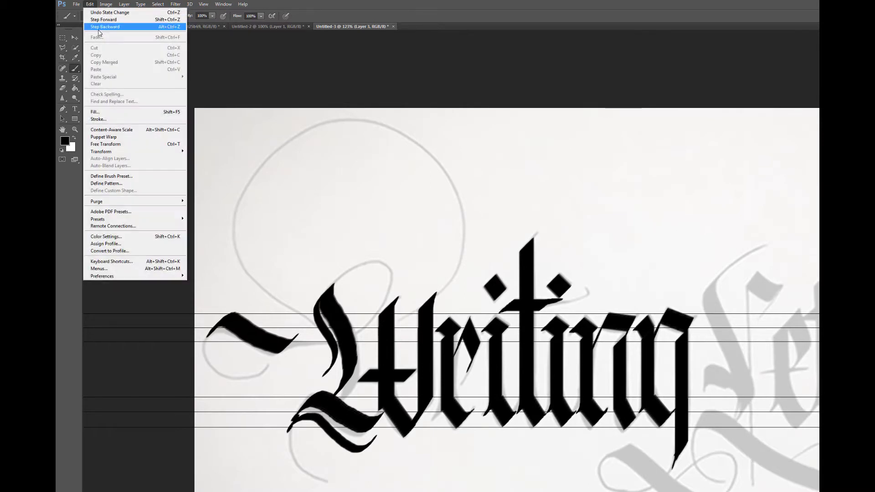
click(98, 27)
click(90, 4)
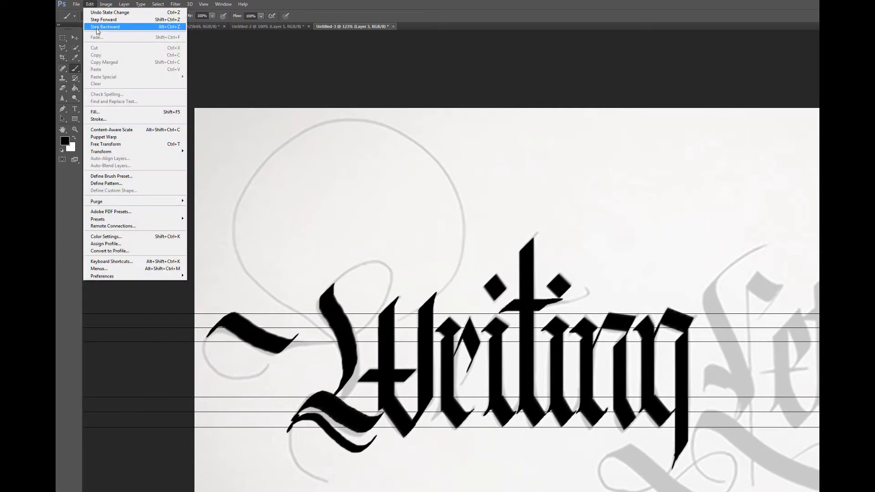
click(96, 27)
click(90, 4)
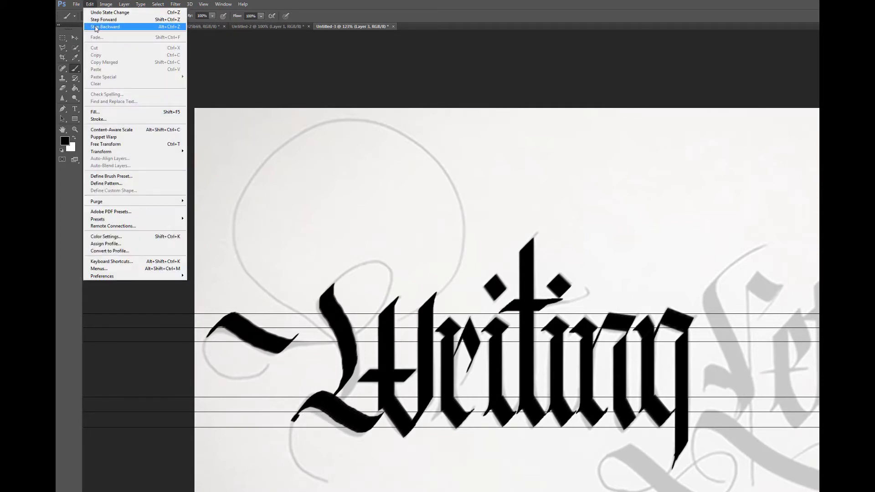
click(94, 26)
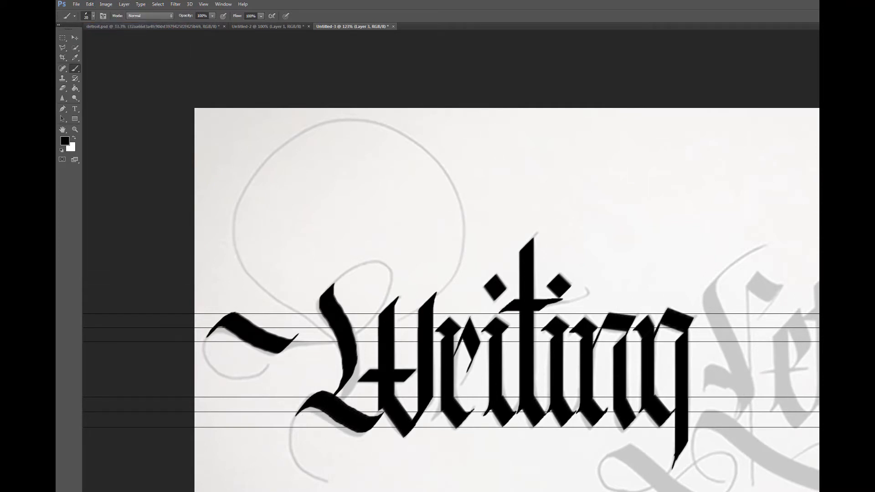
key(Tab)
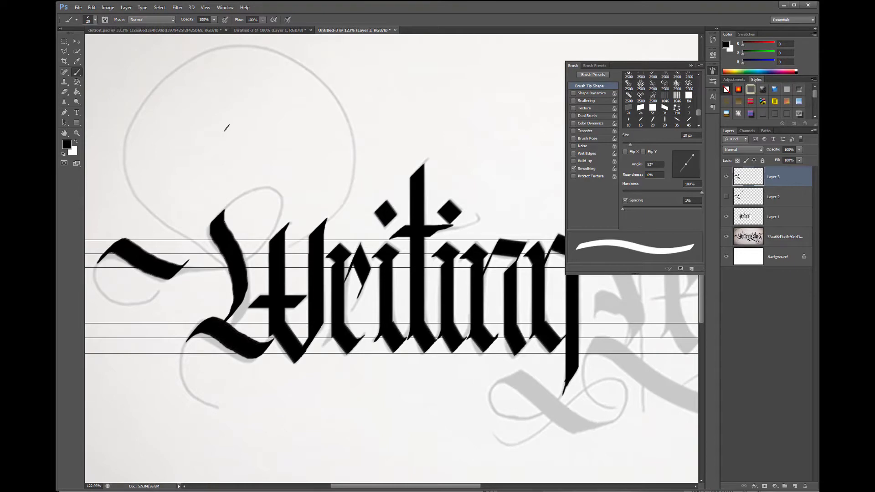
Hide Layer 3, add a new layer above it and set the brush size to 40 px.
click(726, 176)
click(794, 486)
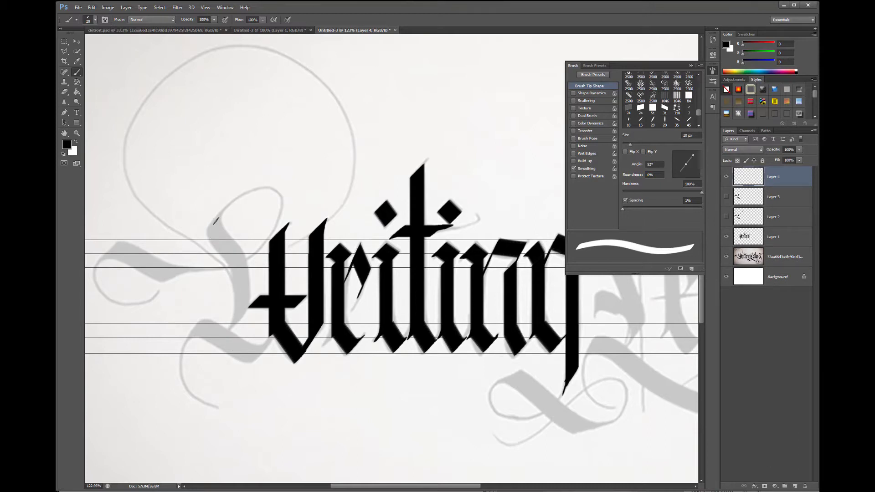
key(bracketright)
key(bracketright)
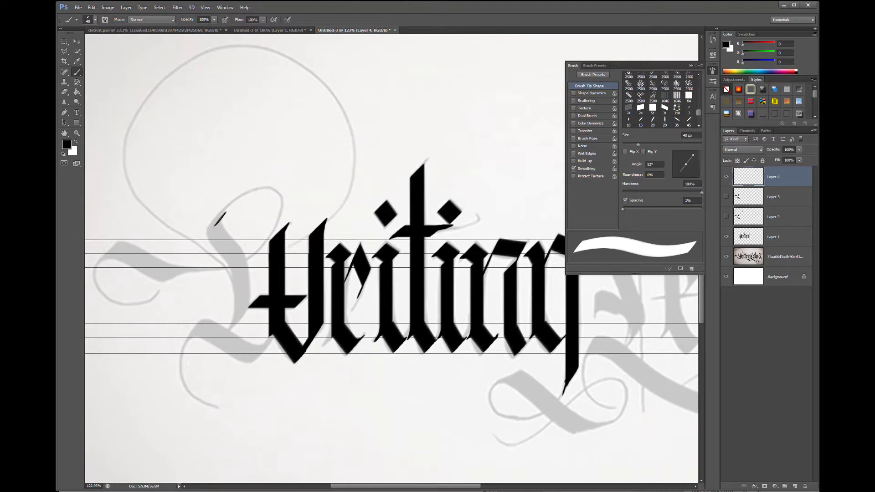
Paint the W's S-shaped stroke with the 40 px brush, undo that attempt and repaint it closer to the grey reference.
mouse_move(217, 215)
mouse_down()
mouse_move(234, 255)
mouse_move(218, 302)
mouse_up()
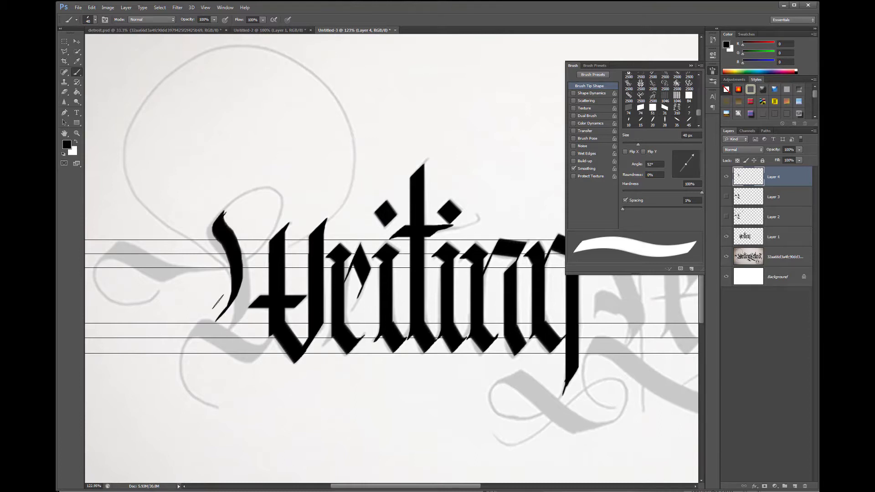
click(92, 7)
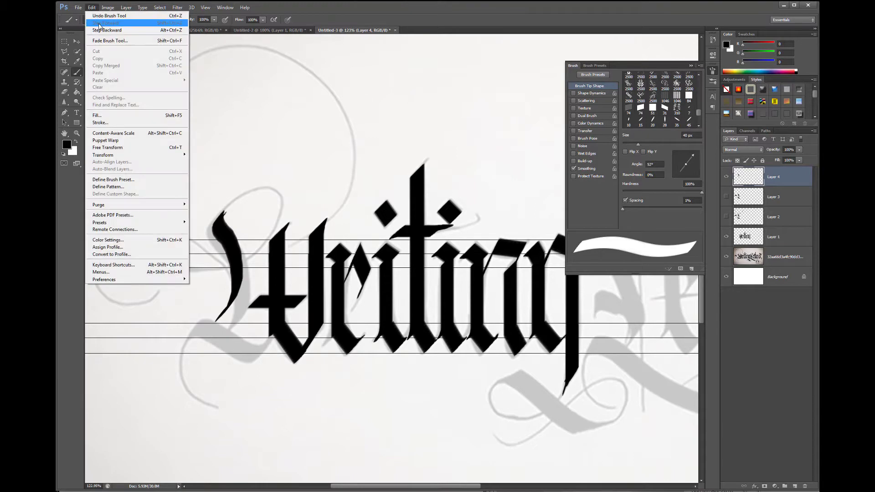
click(109, 28)
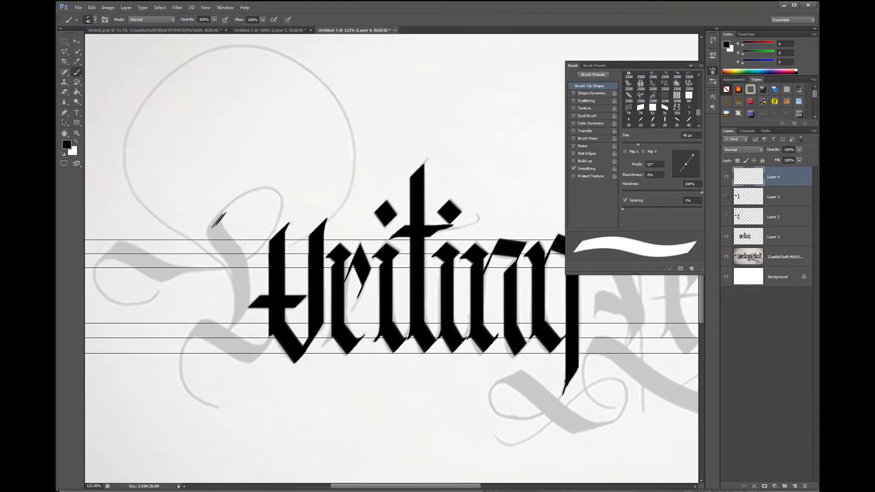
mouse_move(219, 217)
mouse_down()
mouse_move(221, 245)
mouse_move(246, 279)
mouse_move(235, 313)
mouse_up()
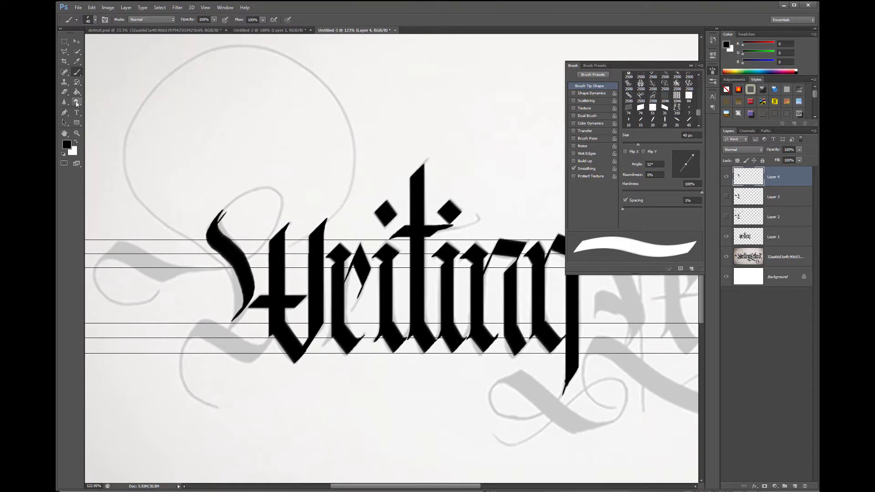
Erase the stray hairline at the top of the W's S-shaped stroke using the Eraser with the slanted 45 px tip.
click(64, 91)
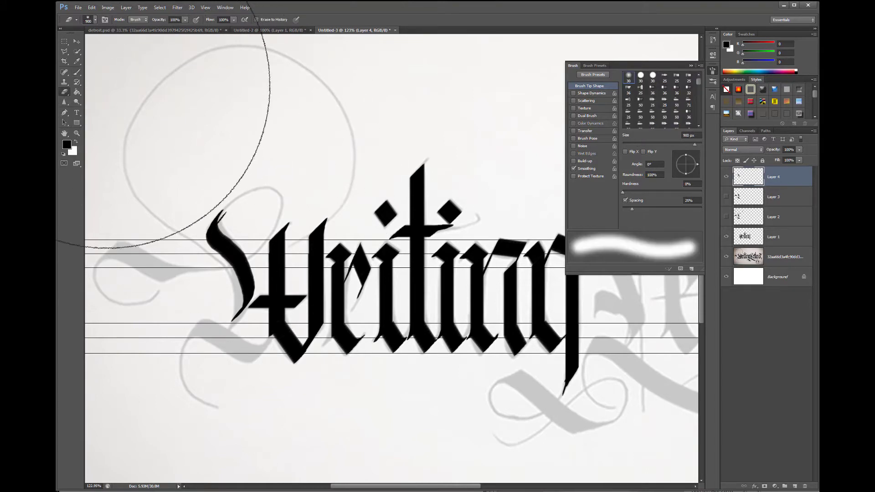
click(95, 20)
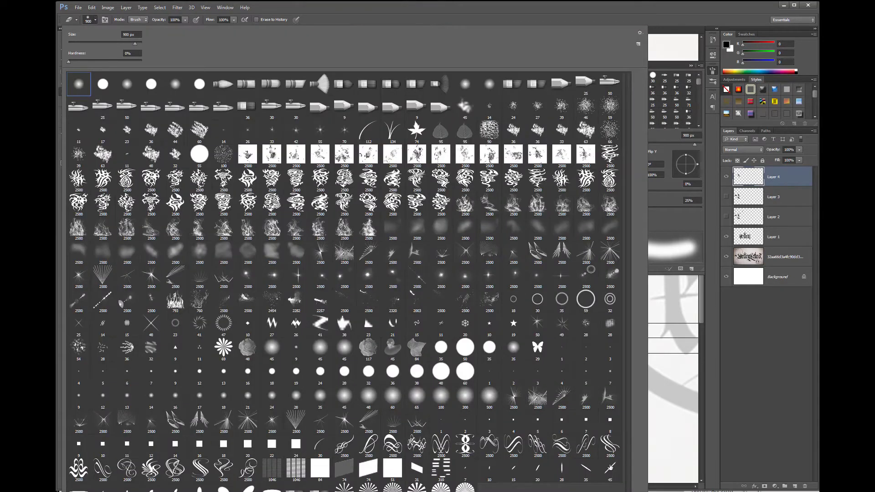
click(610, 469)
key(Return)
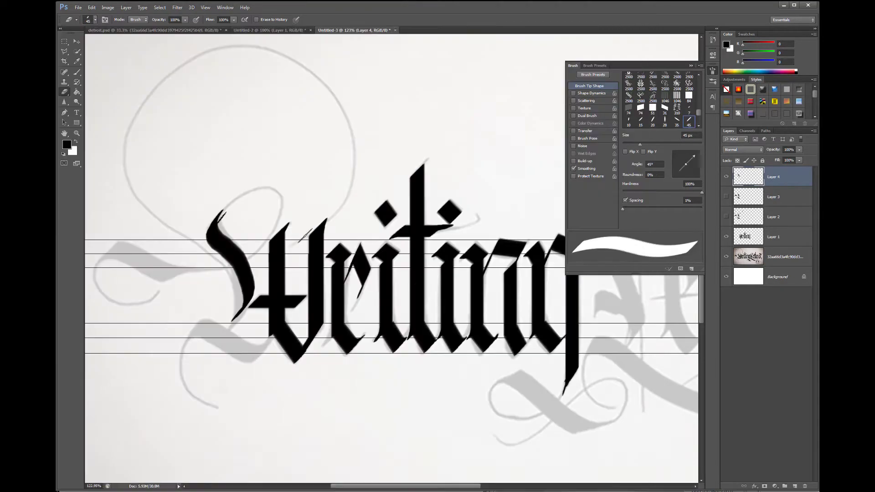
scroll(237, 215, up, 2)
scroll(236, 215, up, 4)
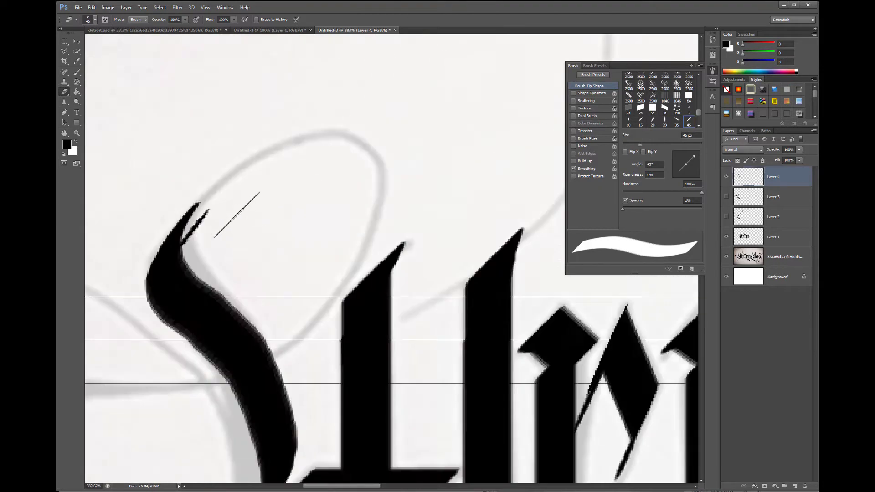
mouse_move(205, 214)
mouse_down()
mouse_move(191, 223)
mouse_move(194, 235)
mouse_up()
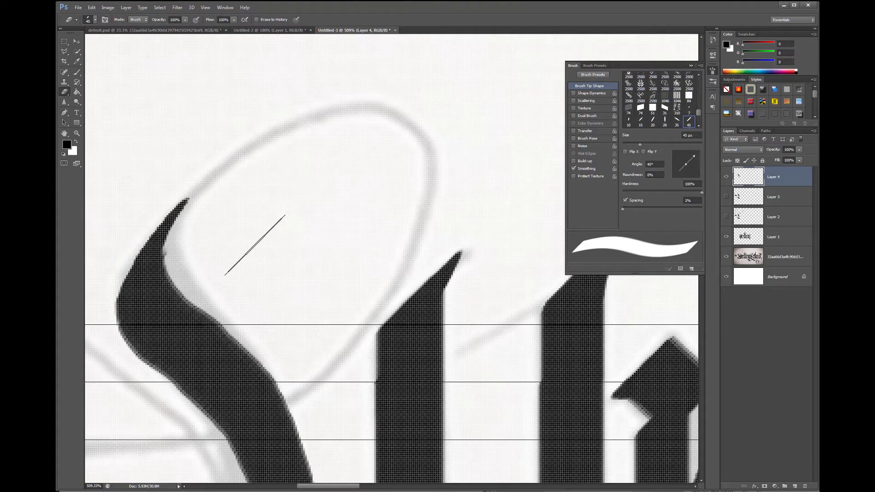
scroll(349, 255, down, 5)
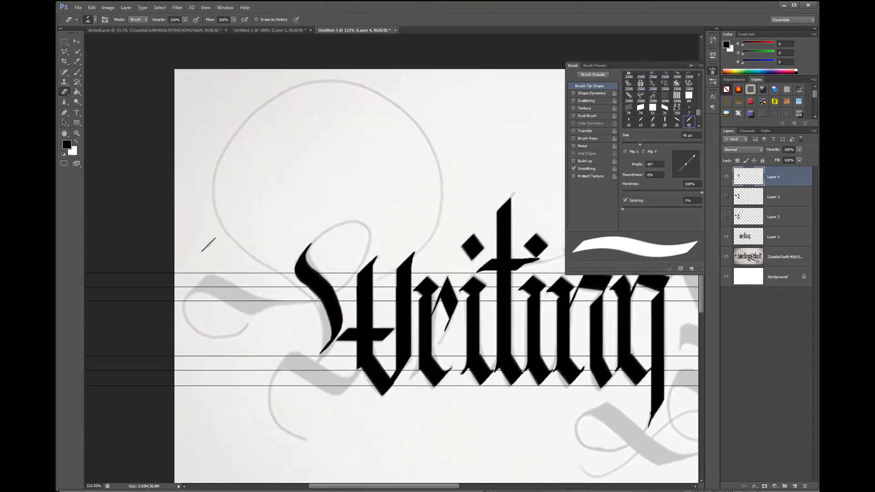
Paint the W's lower-left foot stroke and the detached left flourish with the Brush at 45 px.
click(77, 72)
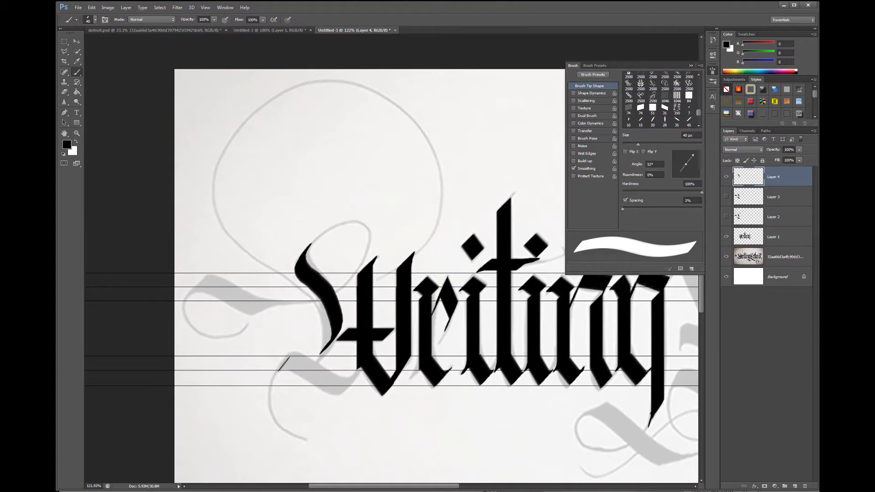
key(bracketright)
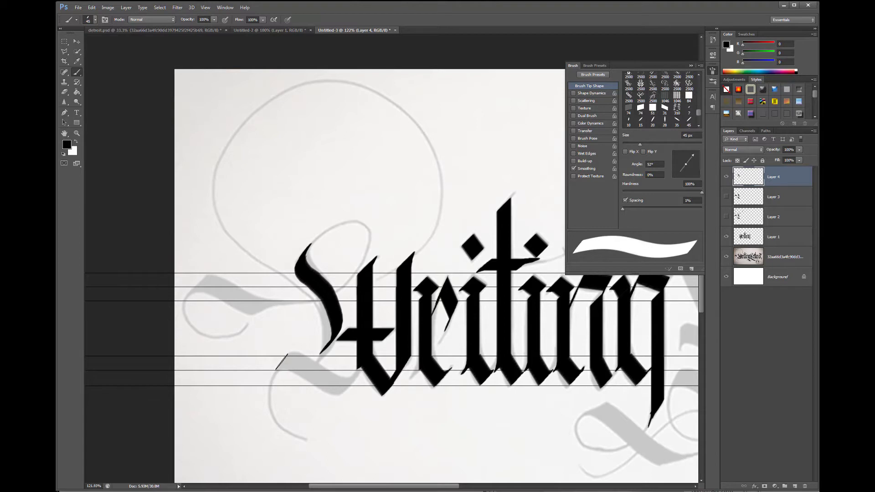
mouse_move(280, 368)
mouse_down()
mouse_move(289, 359)
mouse_move(329, 388)
mouse_move(353, 366)
mouse_up()
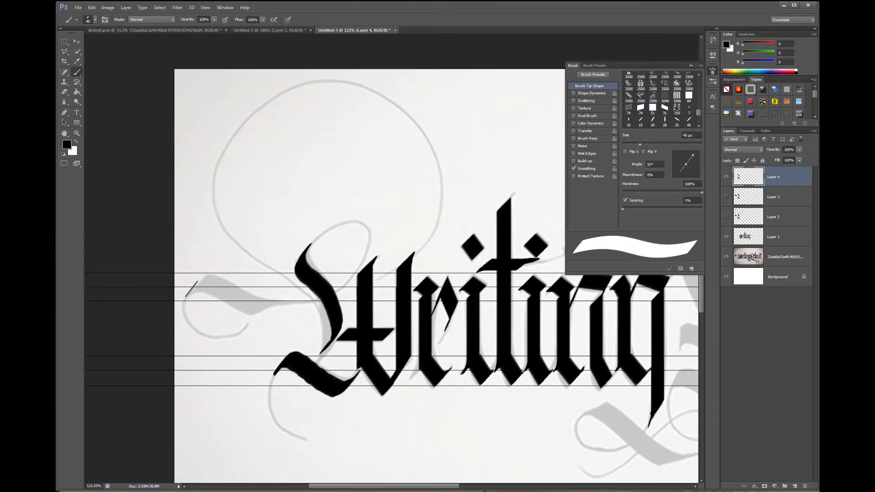
mouse_move(191, 293)
mouse_down()
mouse_move(205, 285)
mouse_move(246, 304)
mouse_move(278, 295)
mouse_up()
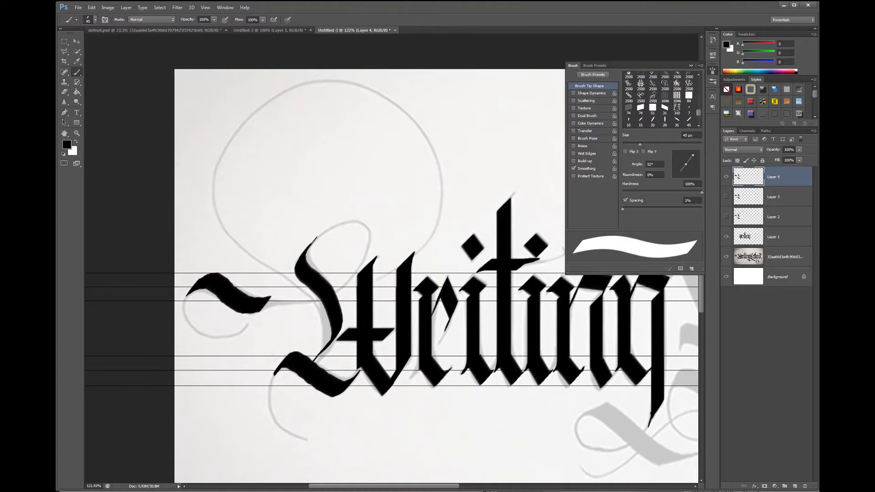
Paint the S-shaped stem of the L in "Letters" with the 45 px brush, and set the tip's angle to 88°.
scroll(319, 375, down, 5)
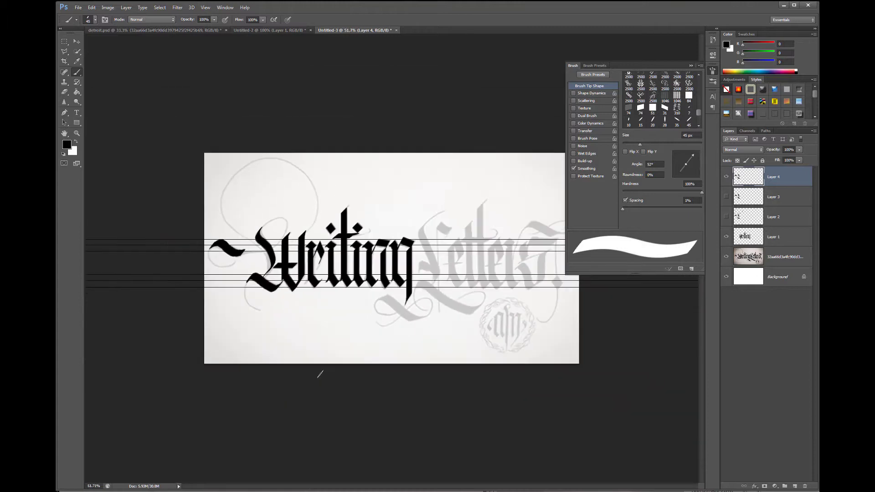
scroll(468, 257, up, 5)
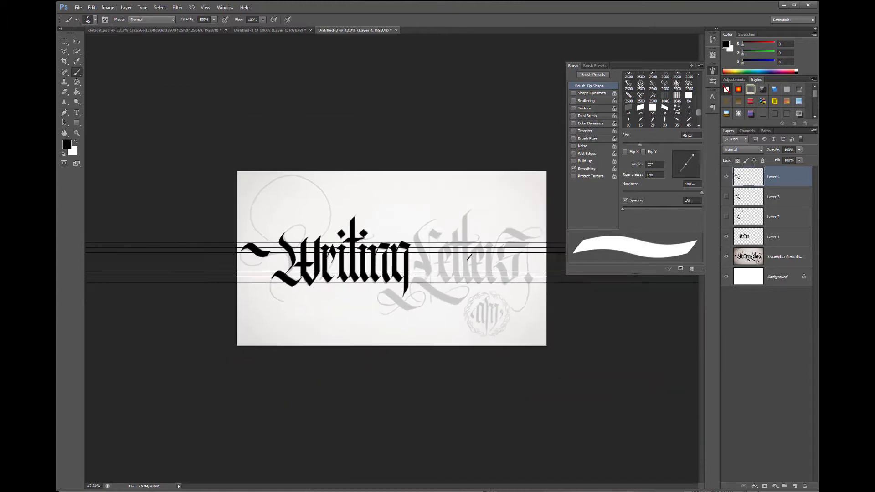
scroll(469, 258, up, 1)
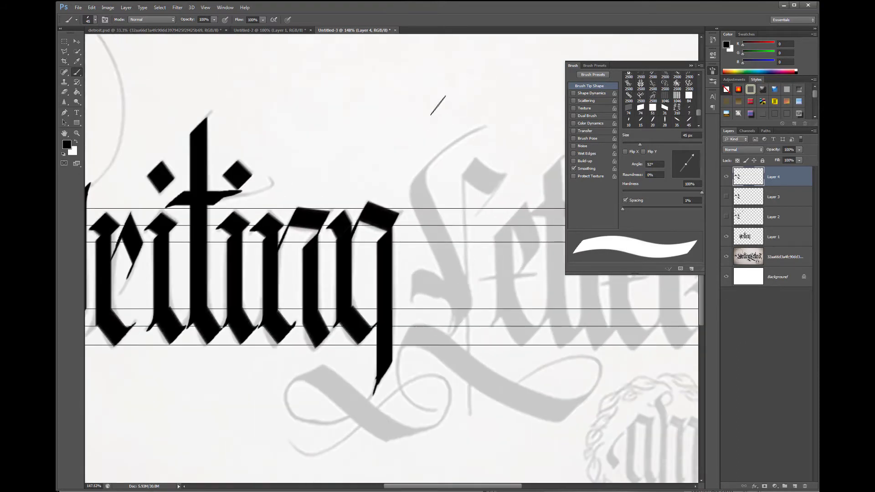
mouse_move(431, 161)
mouse_down()
mouse_move(422, 198)
mouse_move(465, 292)
mouse_move(462, 312)
mouse_move(437, 341)
mouse_up()
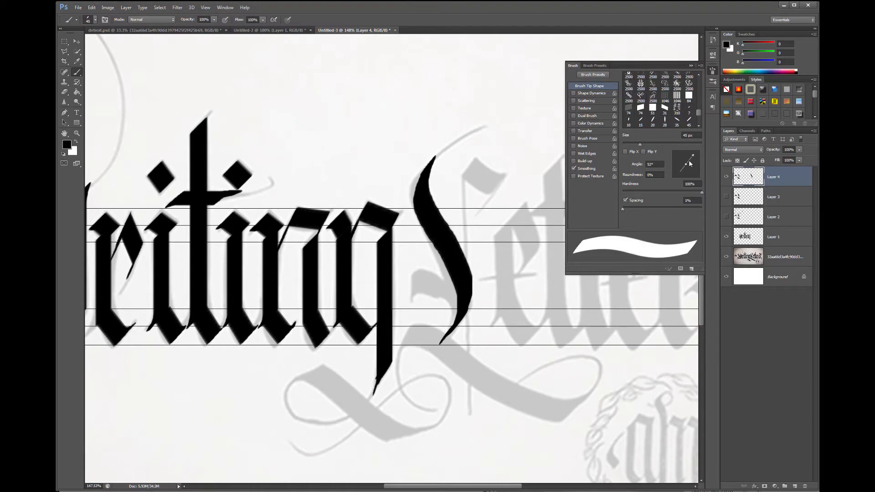
drag(689, 159, 687, 155)
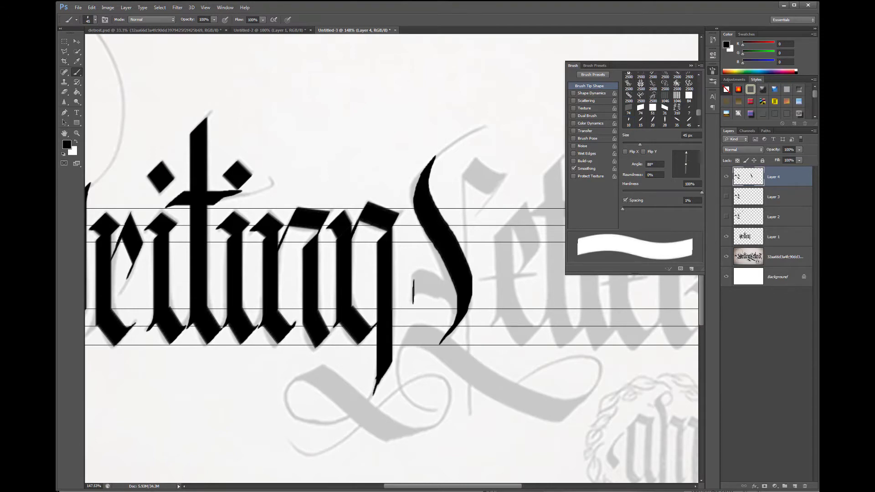
Paint the L's curled inner hook, set the brush tip's angle to 58°, and paint its long sweeping foot.
mouse_move(415, 287)
mouse_down()
mouse_move(433, 281)
mouse_move(452, 293)
mouse_move(455, 313)
mouse_up()
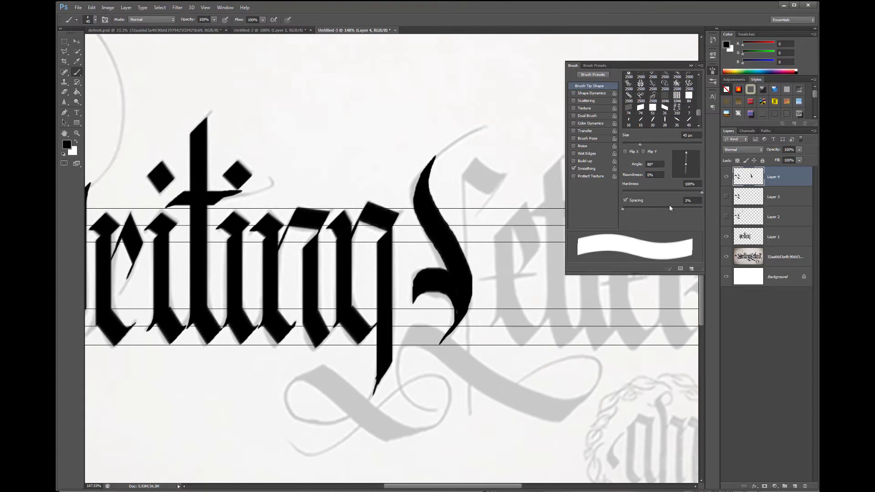
drag(687, 153, 691, 155)
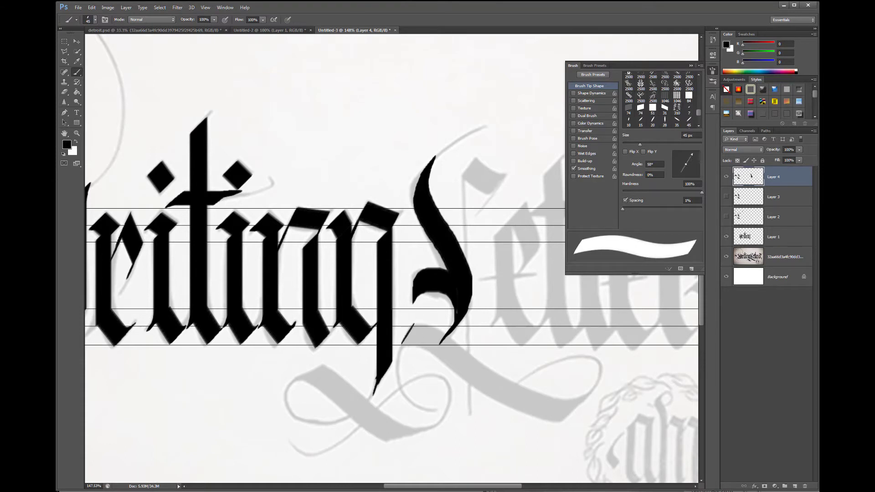
mouse_move(412, 333)
mouse_down()
mouse_move(443, 336)
mouse_move(513, 402)
mouse_move(564, 415)
mouse_up()
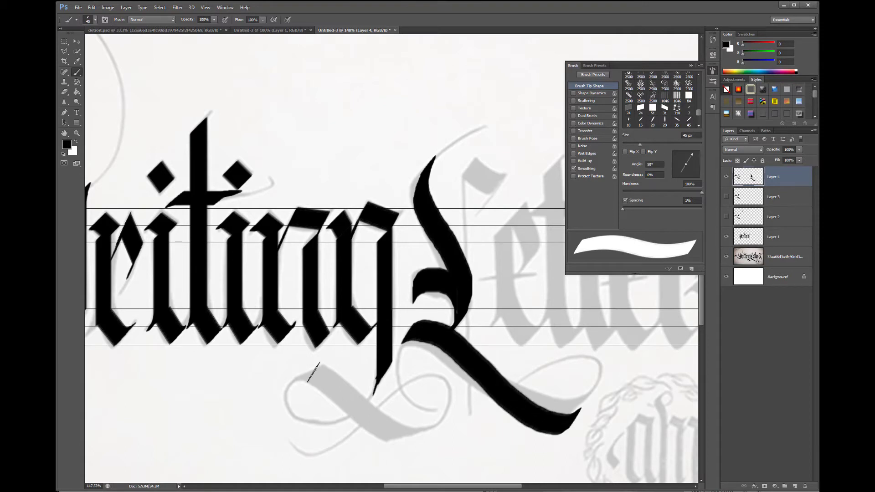
Set the tip's angle to 44° and paint the thick flourish beneath the g and the detached flag stroke beside the L's top.
drag(691, 158, 693, 159)
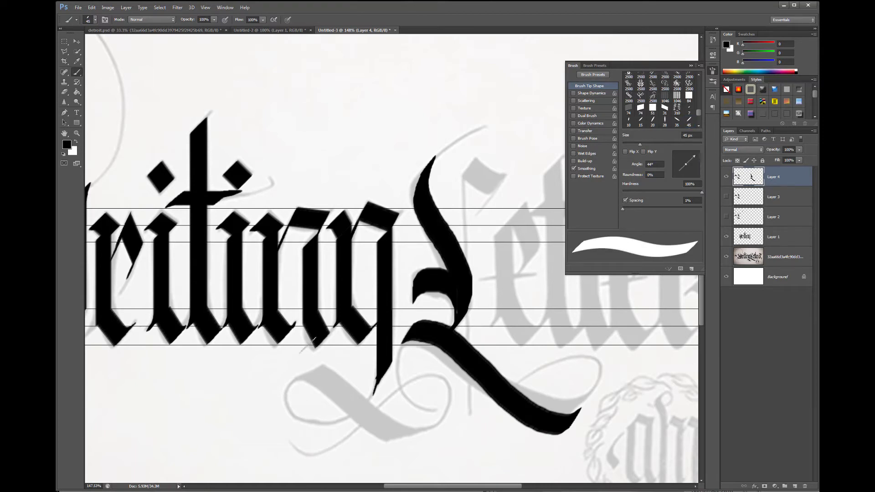
mouse_move(302, 375)
mouse_down()
mouse_move(369, 426)
mouse_move(410, 439)
mouse_up()
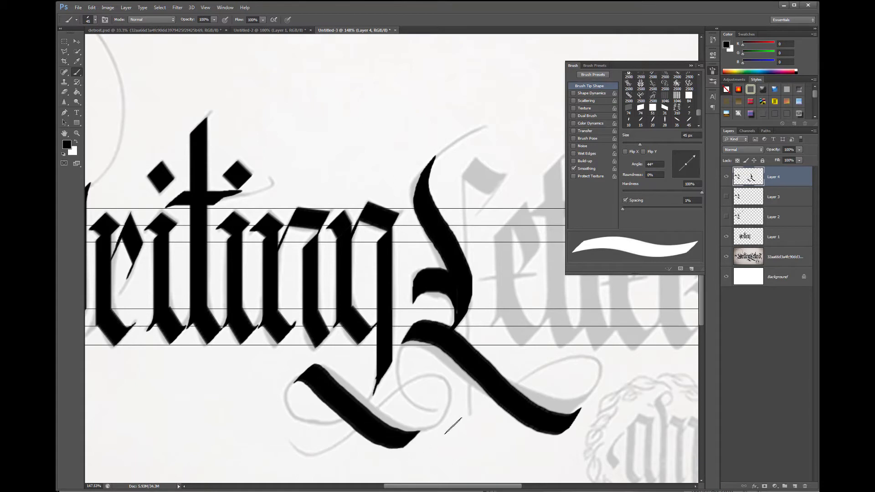
scroll(528, 382, down, 9)
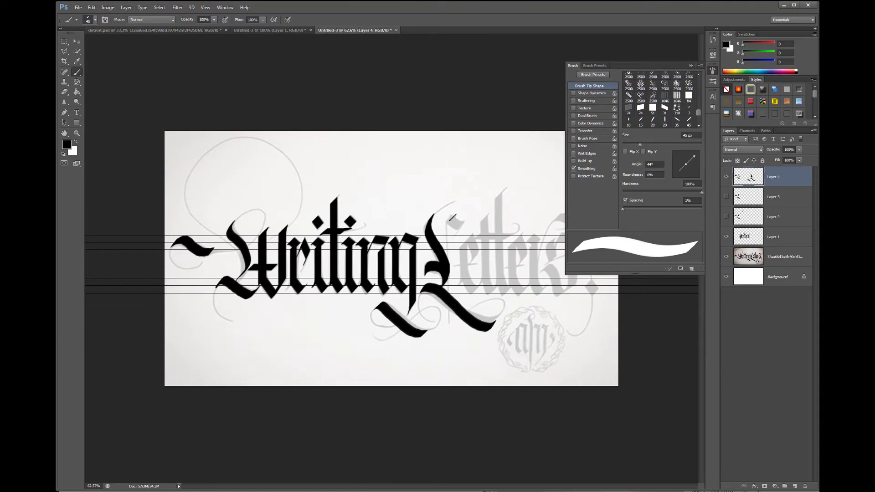
drag(449, 219, 469, 224)
Paint the vertical stems of the first e, both t's and the second e in "Letters" over the grey reference.
drag(485, 236, 482, 285)
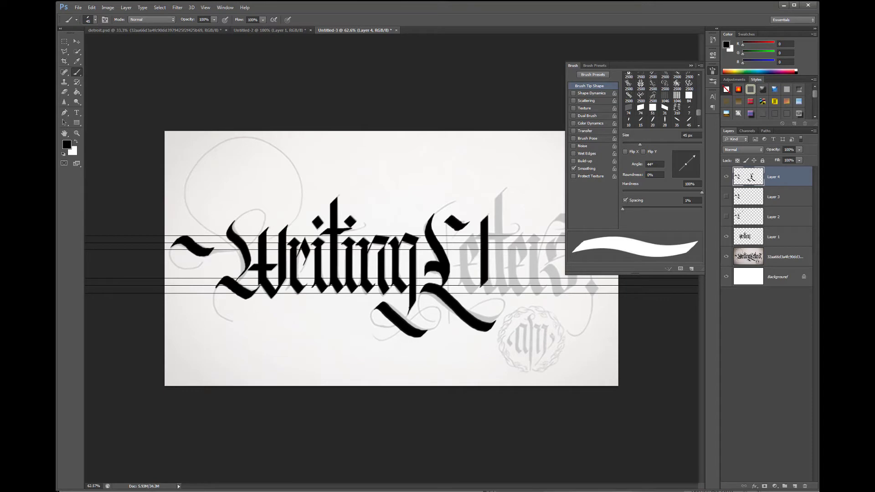
mouse_move(498, 239)
mouse_down()
mouse_move(501, 284)
mouse_move(511, 269)
mouse_move(510, 285)
mouse_up()
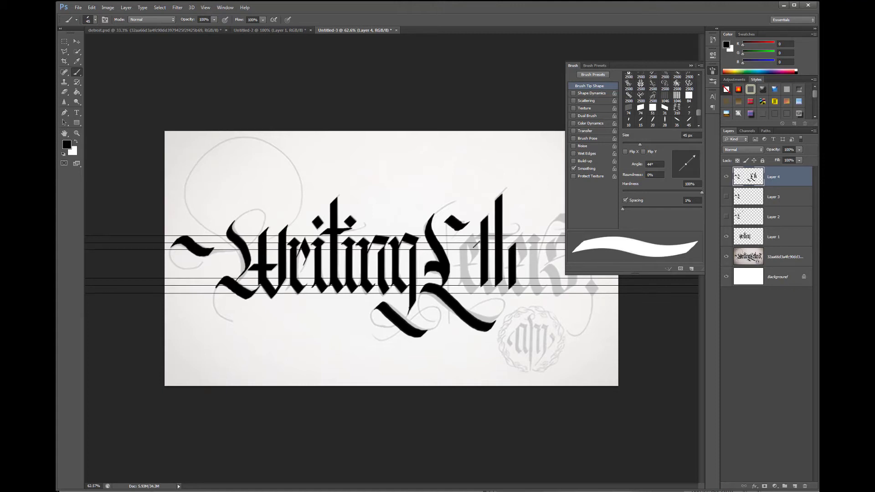
drag(464, 246, 469, 288)
drag(465, 279, 473, 294)
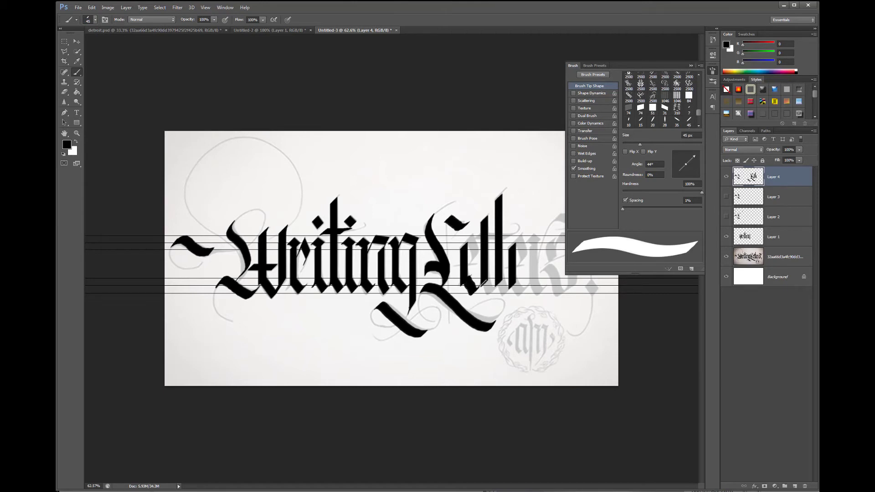
drag(495, 283, 512, 287)
click(91, 7)
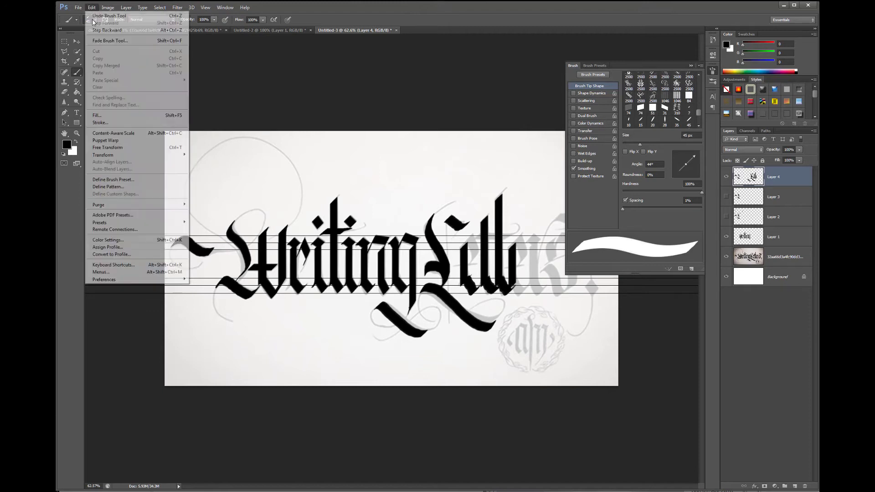
click(100, 30)
click(92, 8)
click(105, 30)
click(91, 7)
click(105, 30)
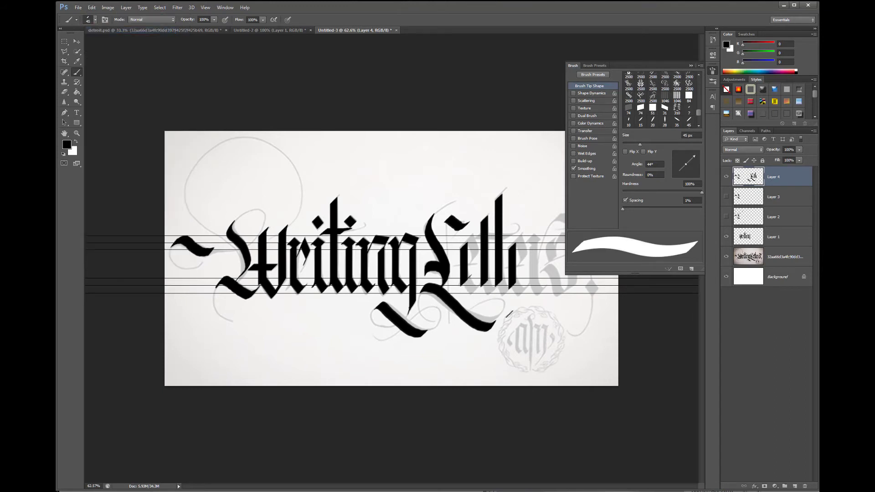
Paint straight angled feet at the base of the e, t, t and e stems in "Letters" with the 45 px brush.
scroll(505, 272, up, 5)
scroll(506, 271, up, 5)
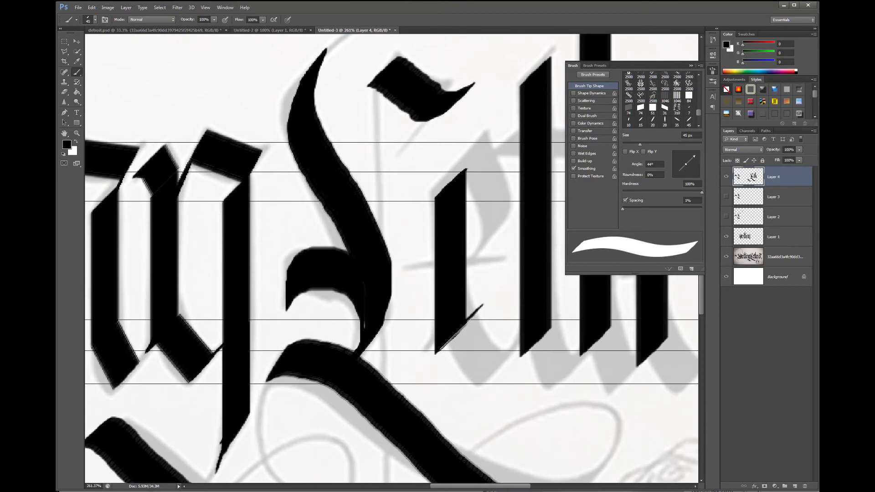
shift+click(495, 370)
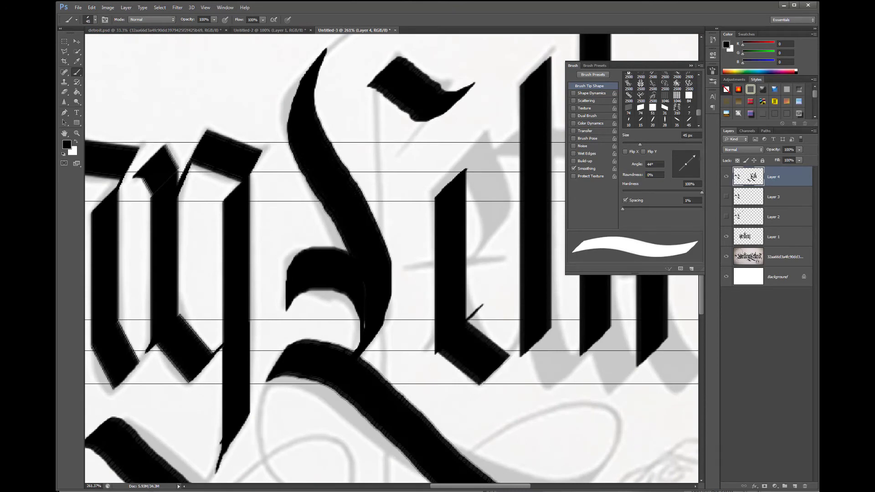
click(537, 338)
shift+click(563, 375)
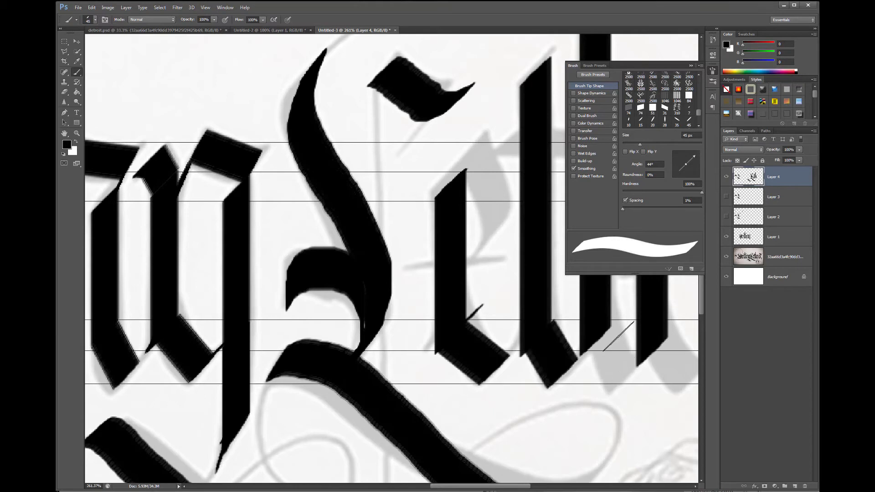
click(595, 328)
shift+click(620, 369)
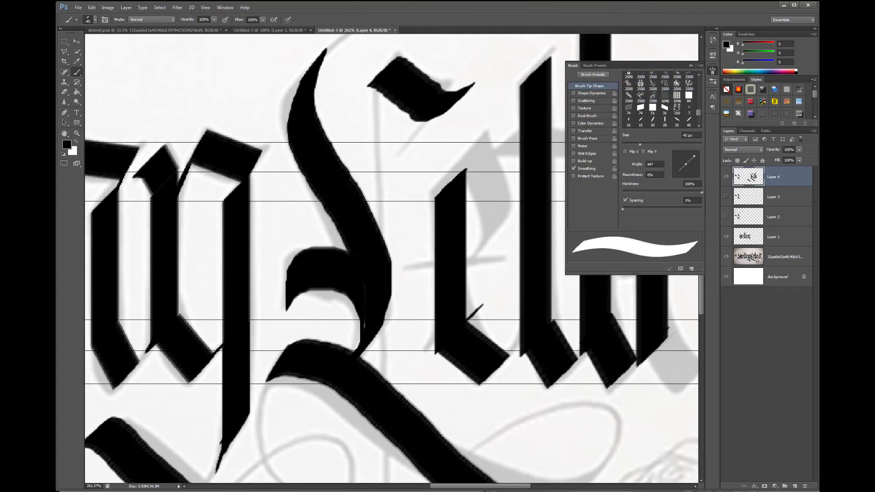
shift+click(683, 372)
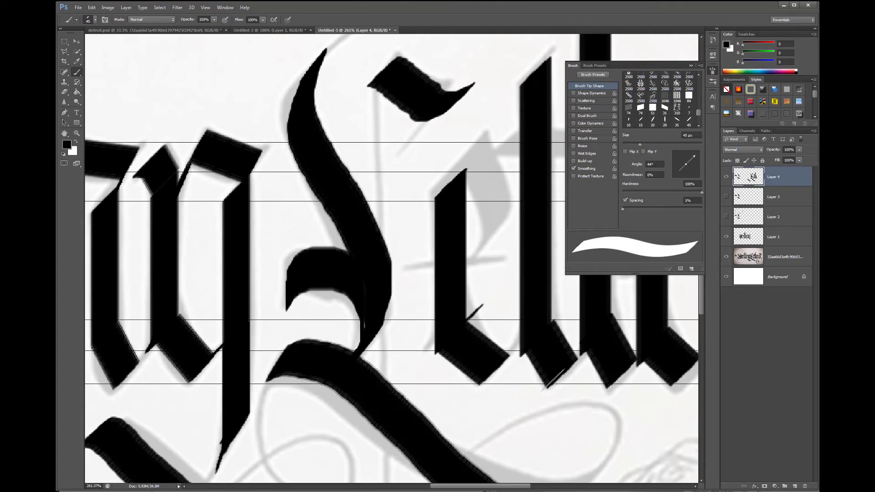
Paint the curved bowl of the first e in "Letters" from the top of its stem.
scroll(563, 373, down, 3)
mouse_move(505, 236)
mouse_down()
mouse_move(527, 287)
mouse_move(506, 303)
mouse_up()
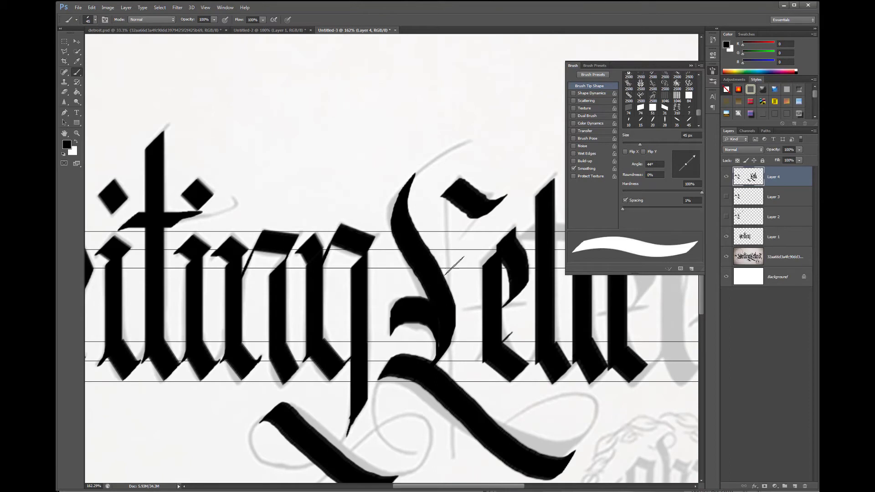
drag(490, 254, 480, 263)
scroll(494, 369, down, 5)
scroll(492, 367, down, 2)
scroll(490, 369, up, 2)
scroll(483, 377, down, 1)
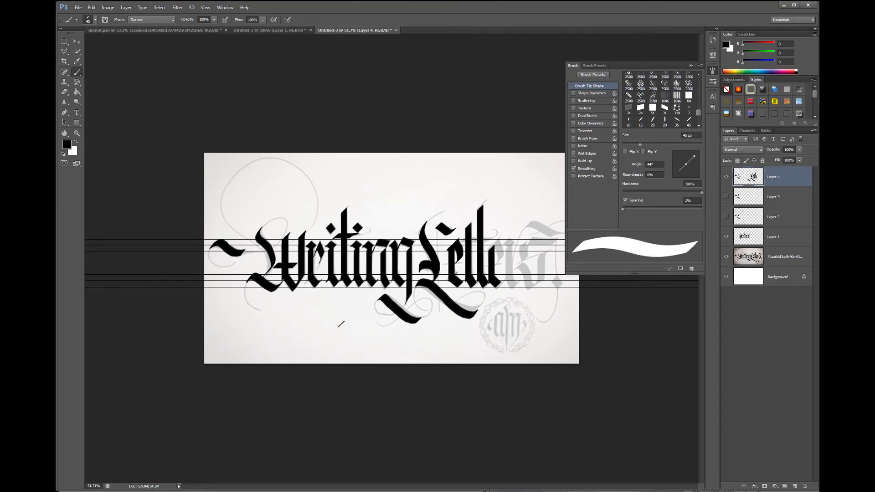
scroll(419, 226, down, 1)
scroll(419, 226, down, 1)
scroll(419, 227, up, 4)
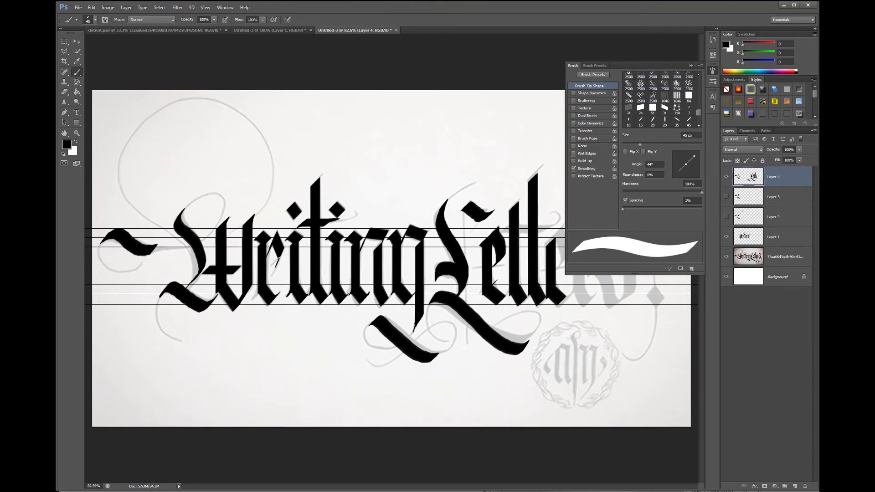
Reduce the brush size to 8 px and add a small rounded terminal at the tip of the r's diagonal tail in "Writing".
scroll(277, 265, up, 5)
scroll(277, 264, up, 2)
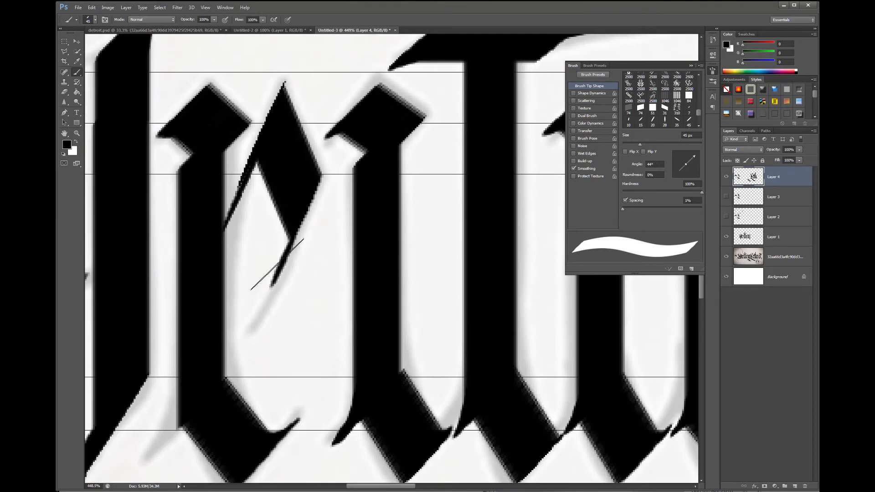
key(bracketleft)
key(bracketleft)
key(bracketleft)
key(bracketleft)
key(bracketleft)
key(bracketleft)
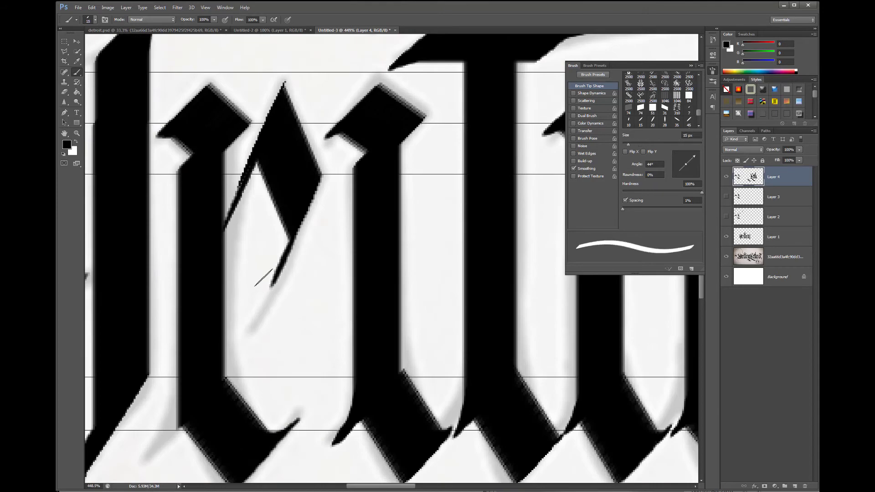
drag(269, 272, 266, 282)
scroll(348, 282, down, 2)
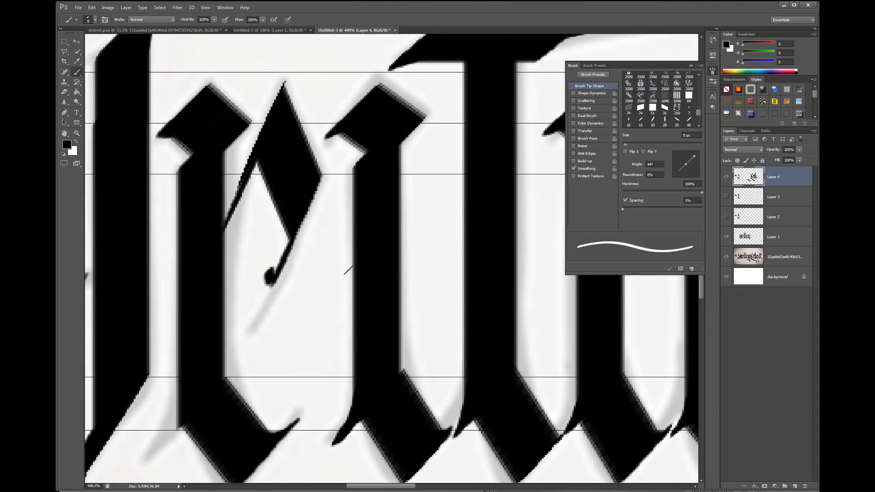
Touch up the left corner of the slanted top on the t's stem in "Writing" with the 8 px brush.
scroll(351, 192, down, 4)
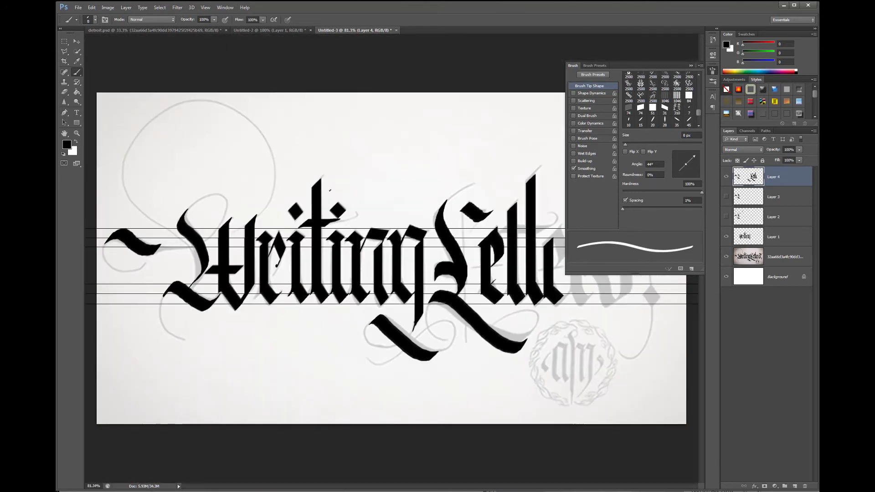
scroll(312, 187, up, 5)
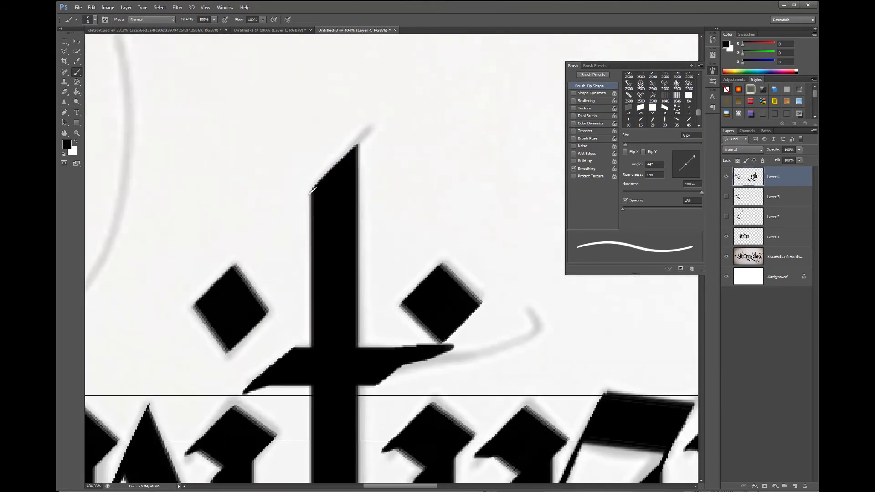
drag(308, 195, 309, 200)
scroll(321, 223, down, 6)
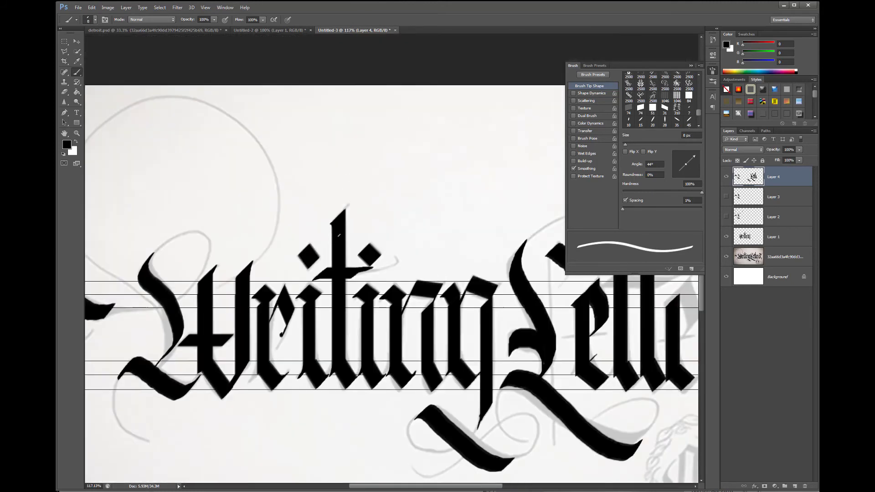
Paint a small pointed spur at the lower-left edge of the r's stem in "Writing" with the 8 px brush.
scroll(350, 226, down, 1)
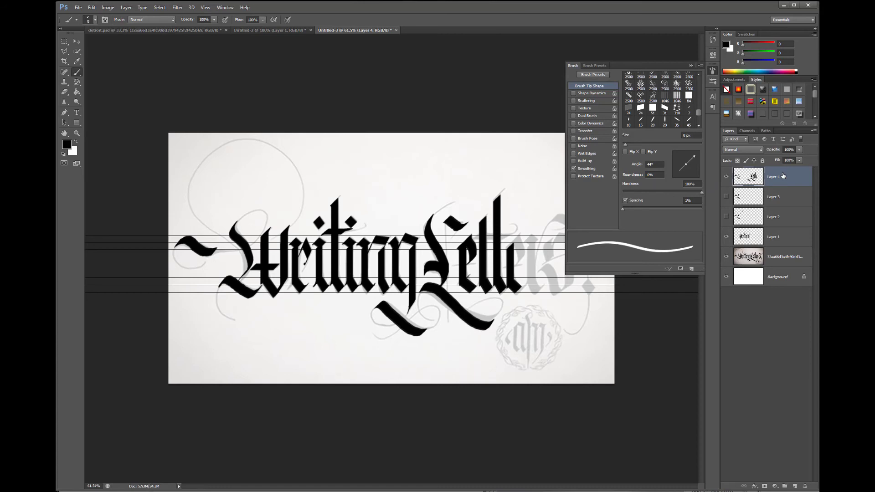
drag(286, 247, 319, 245)
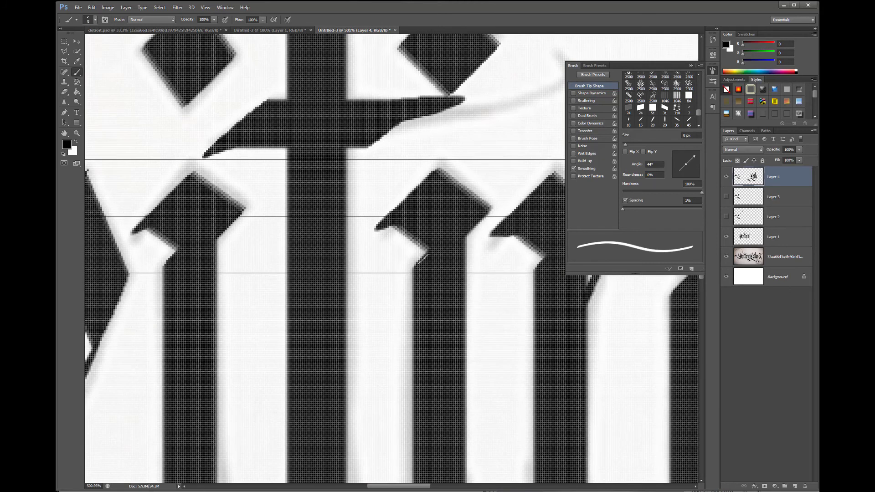
scroll(431, 317, down, 11)
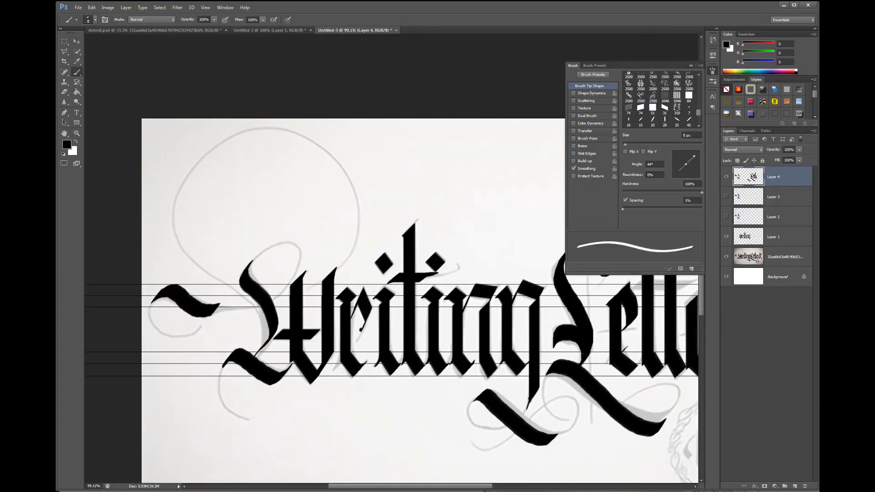
scroll(340, 364, up, 10)
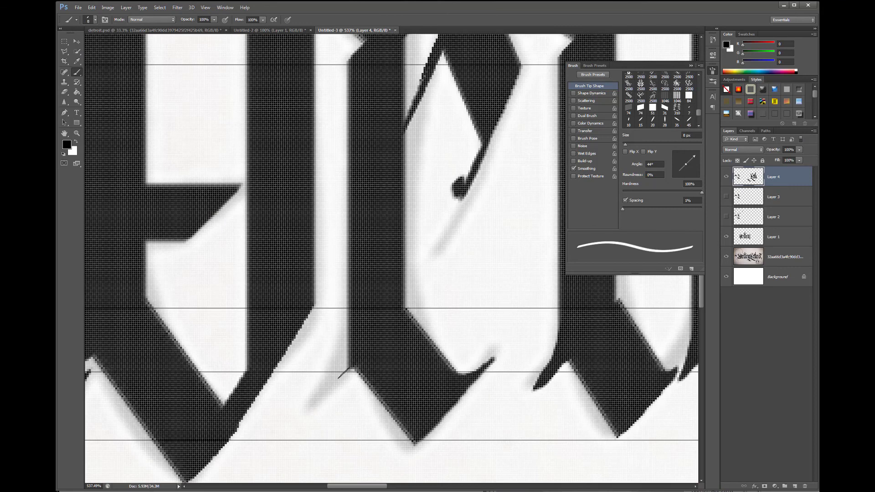
mouse_move(343, 374)
mouse_down()
mouse_move(364, 319)
mouse_move(338, 379)
mouse_move(349, 356)
mouse_up()
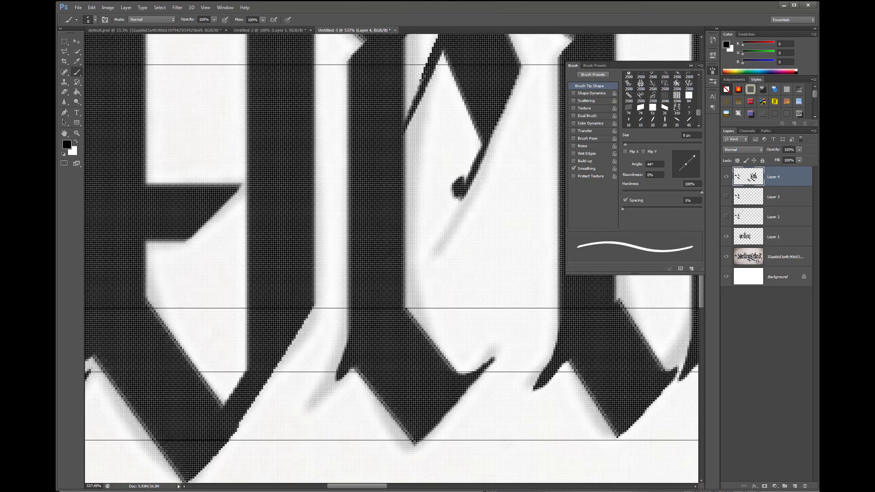
scroll(427, 227, down, 5)
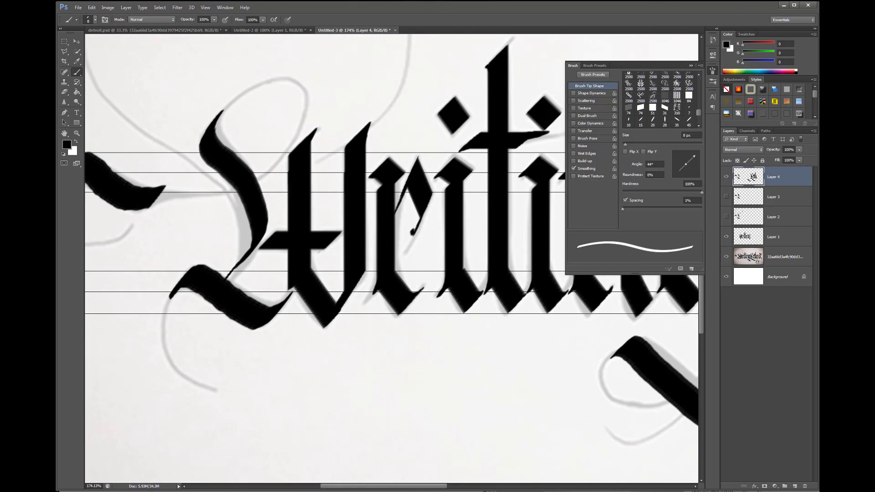
scroll(301, 252, down, 3)
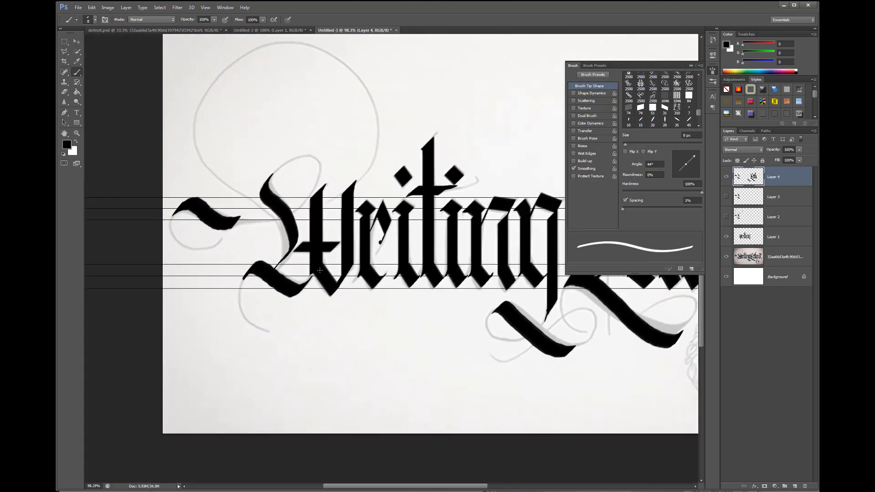
scroll(320, 270, down, 3)
scroll(343, 269, up, 3)
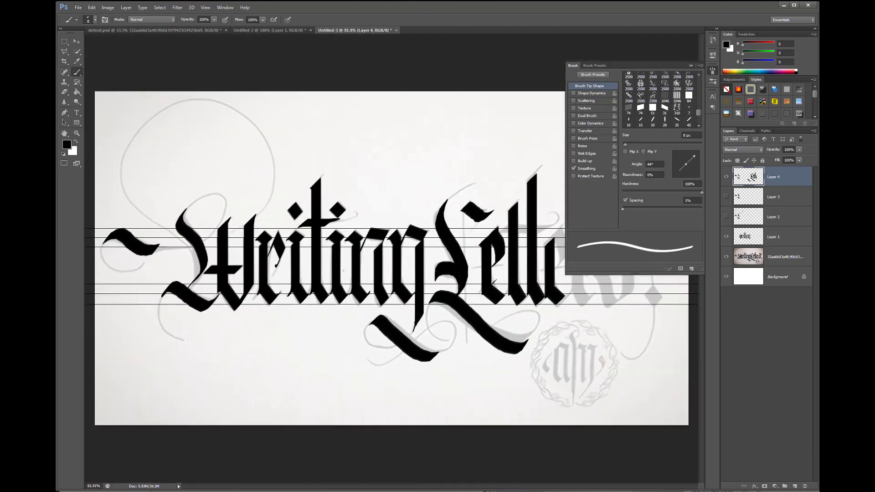